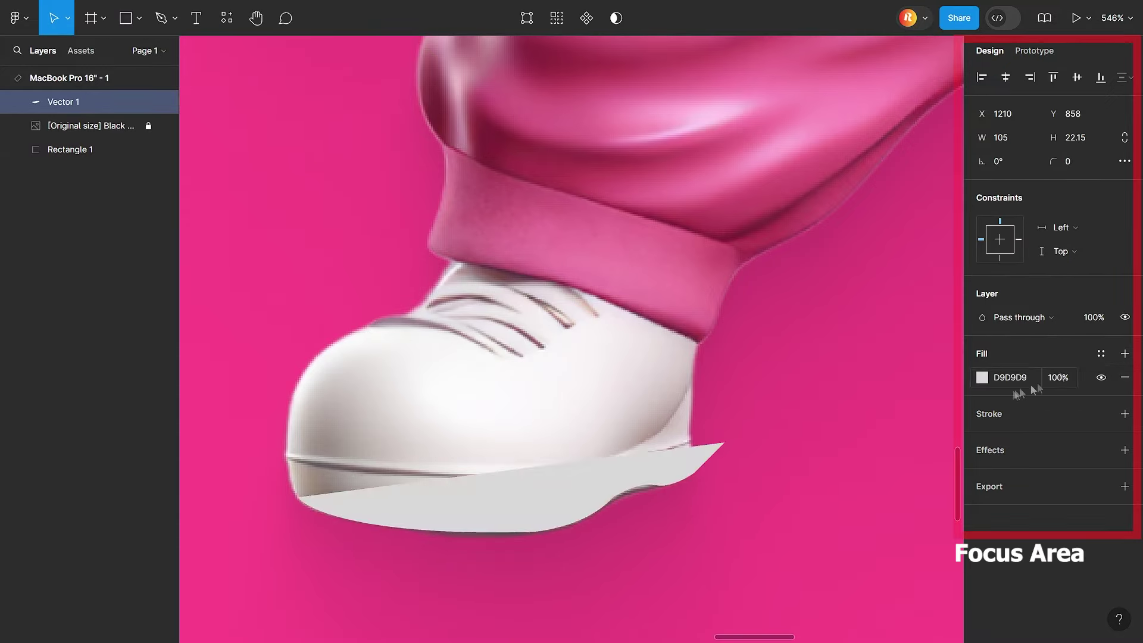
Step: Tuck both shoe shadows behind the cat image, filling the second black and blurring it
drag(57, 100, 59, 128)
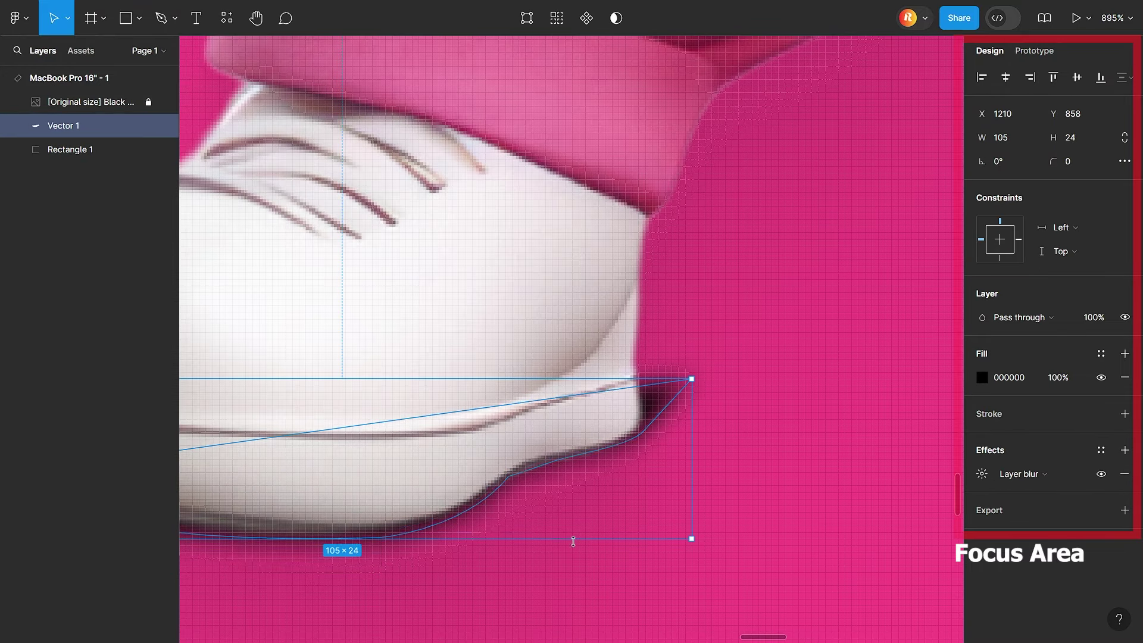
drag(603, 533, 604, 542)
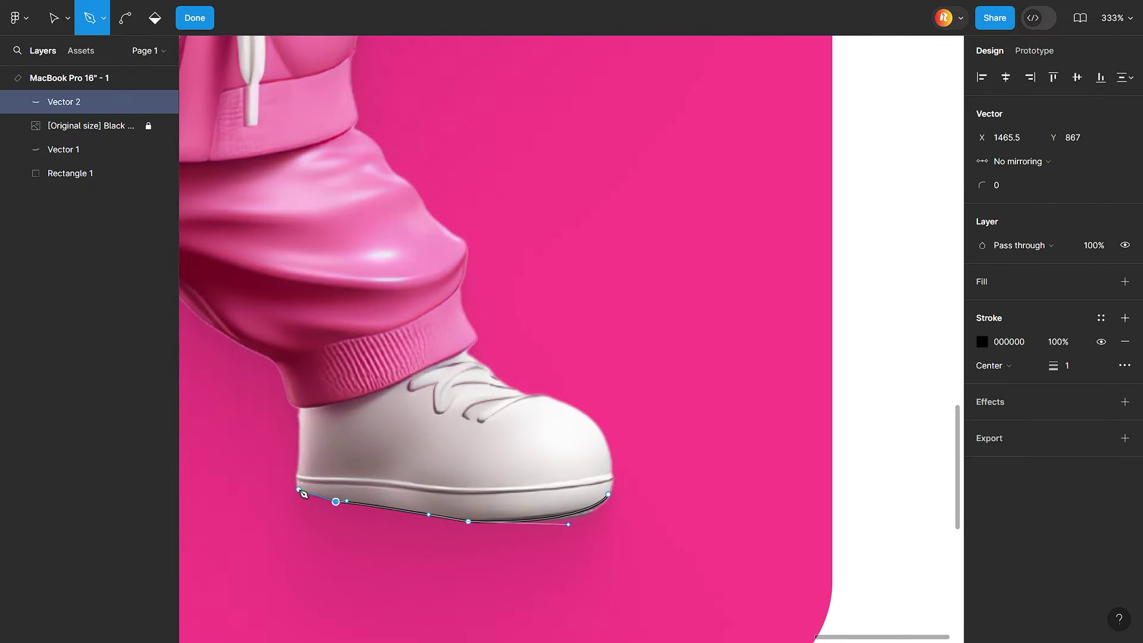
key(Escape)
key(shift+x)
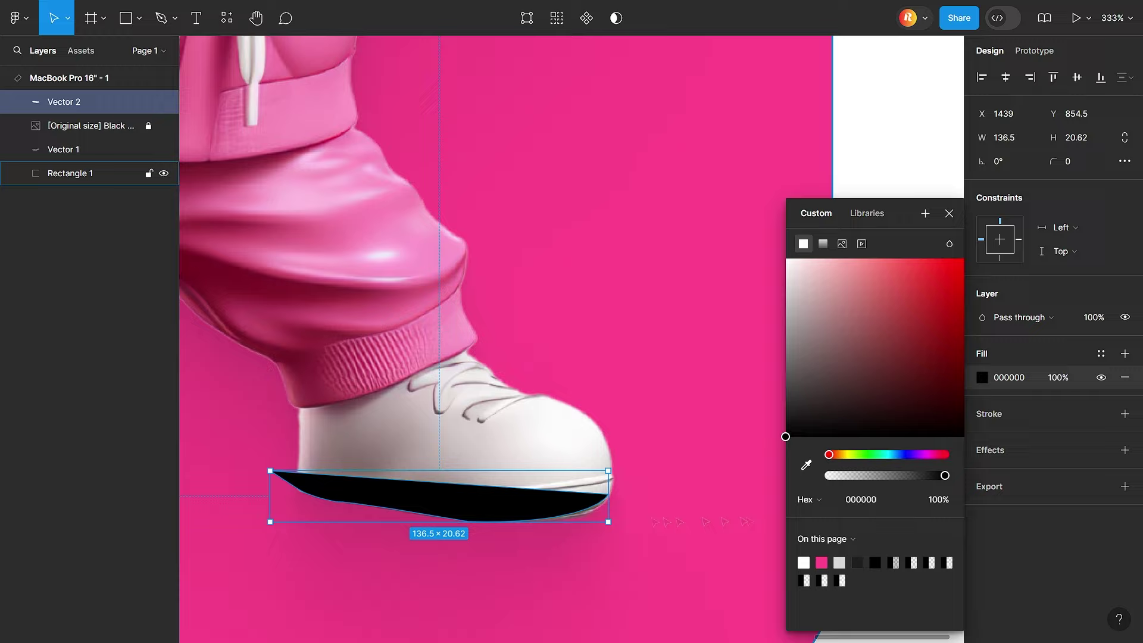
key(ctrl+[)
click(1124, 449)
click(981, 474)
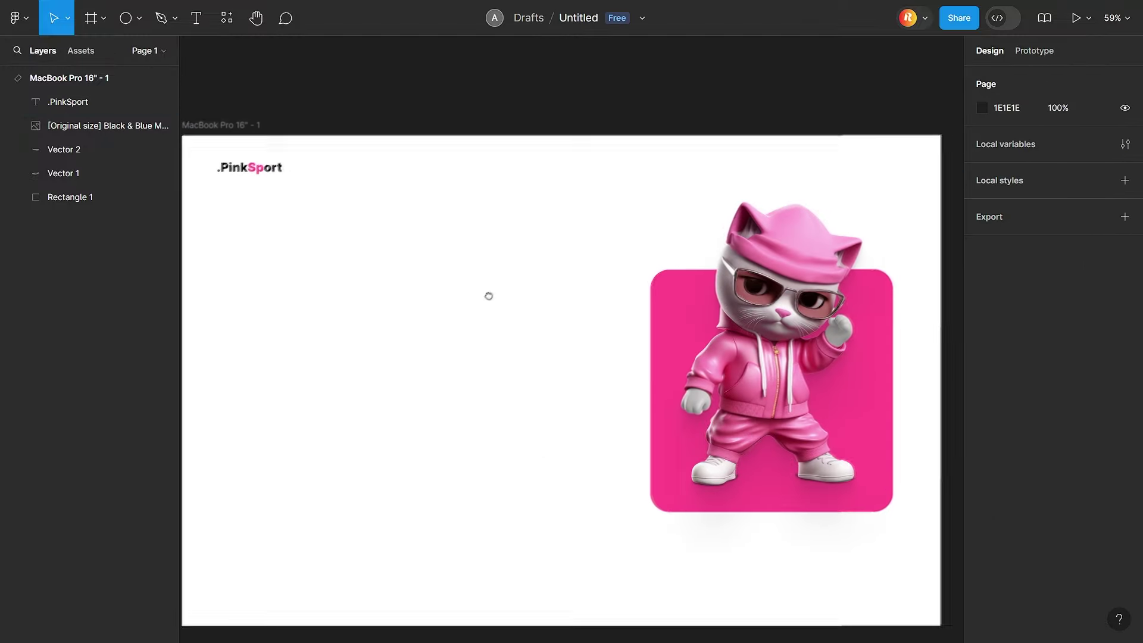
Step: Add the Home nav link beside the logo at 22px Semi Bold
key(t)
click(364, 160)
text(H)
key(Escape)
text(22)
click(988, 402)
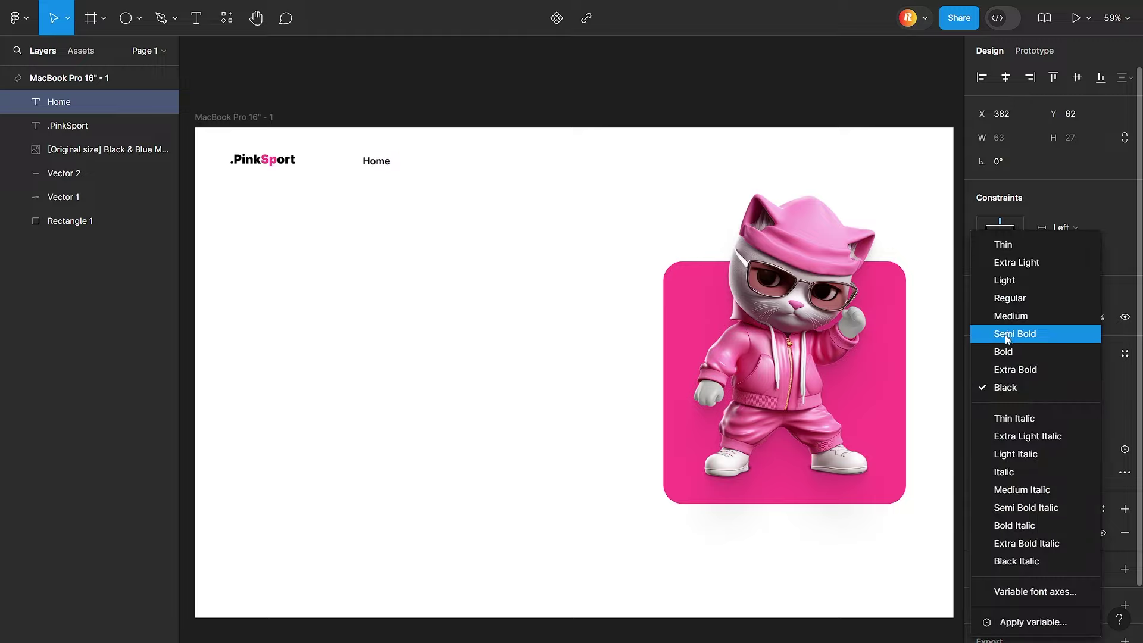
click(1012, 333)
drag(382, 167, 415, 165)
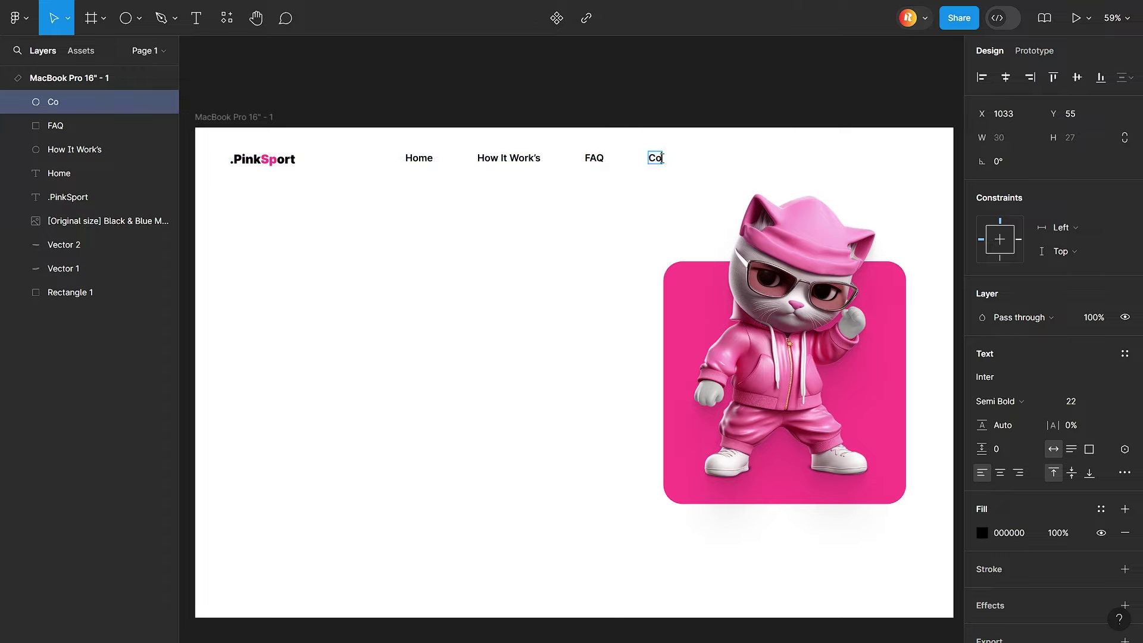
Step: Set all four nav links to Medium weight and align them level with the logo
drag(292, 137, 679, 169)
click(991, 462)
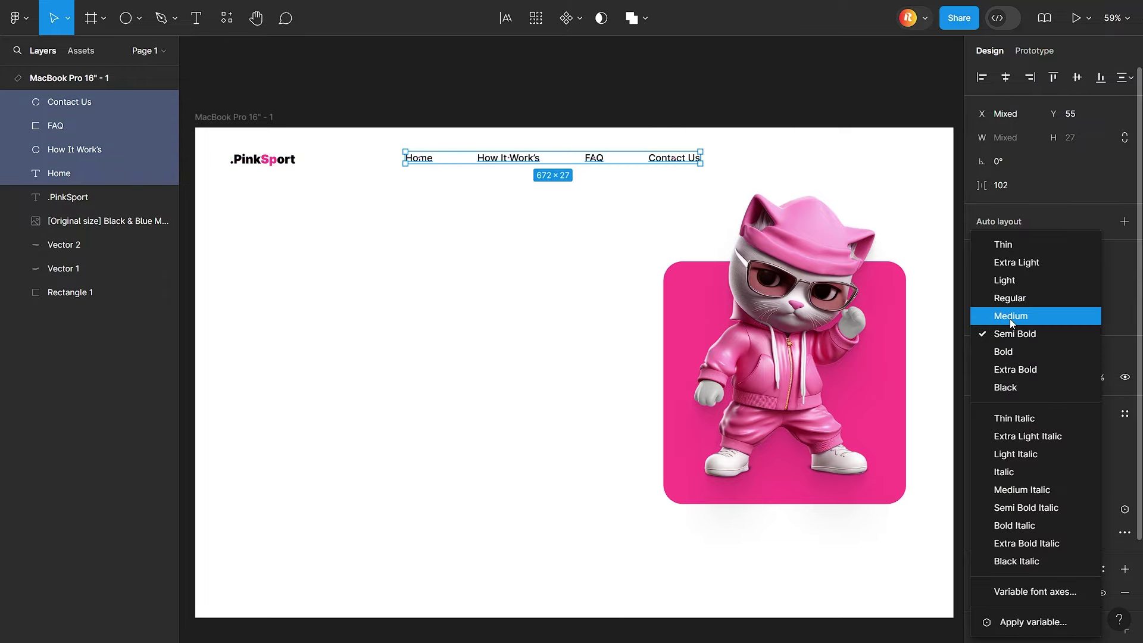
click(1009, 319)
click(1125, 77)
click(1010, 142)
drag(596, 167, 590, 167)
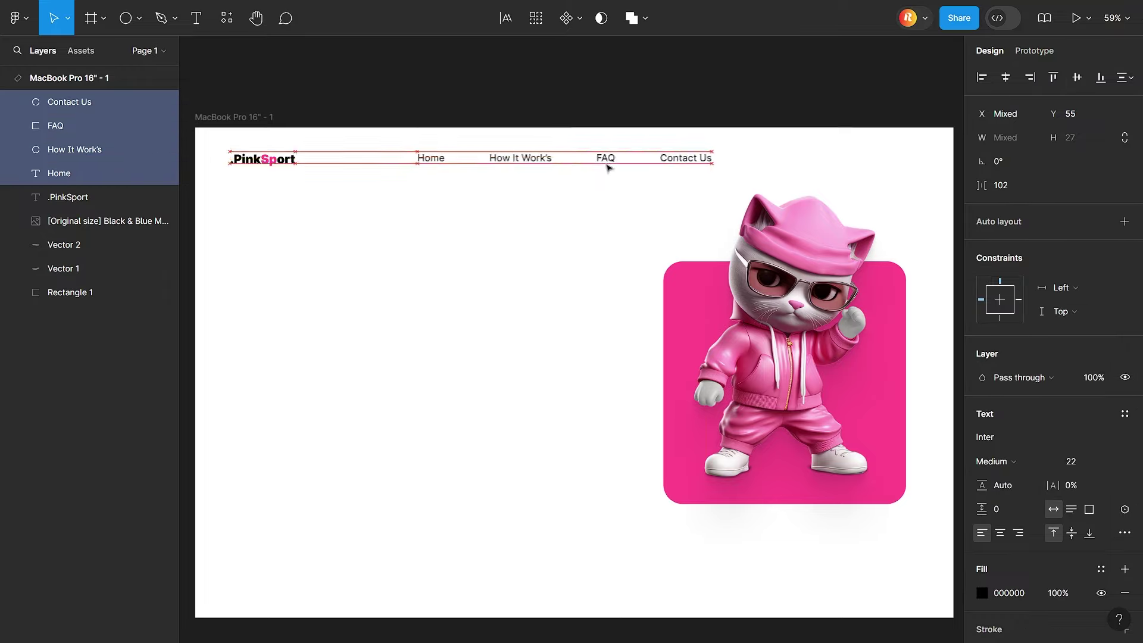
click(619, 195)
Step: Draw a pink button rectangle to the right of Contact Us
scroll(663, 180, up, 5)
key(r)
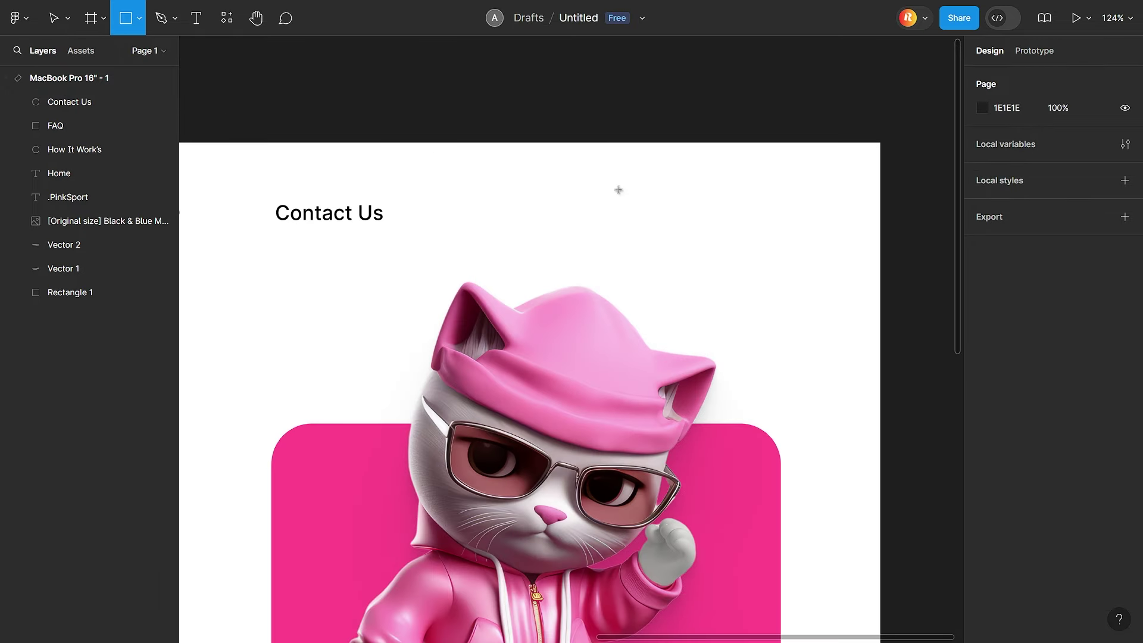
drag(618, 190, 725, 229)
click(982, 377)
key(Escape)
Step: Add Semi Bold 'Sign In' text inside the pink button and shift it left
key(t)
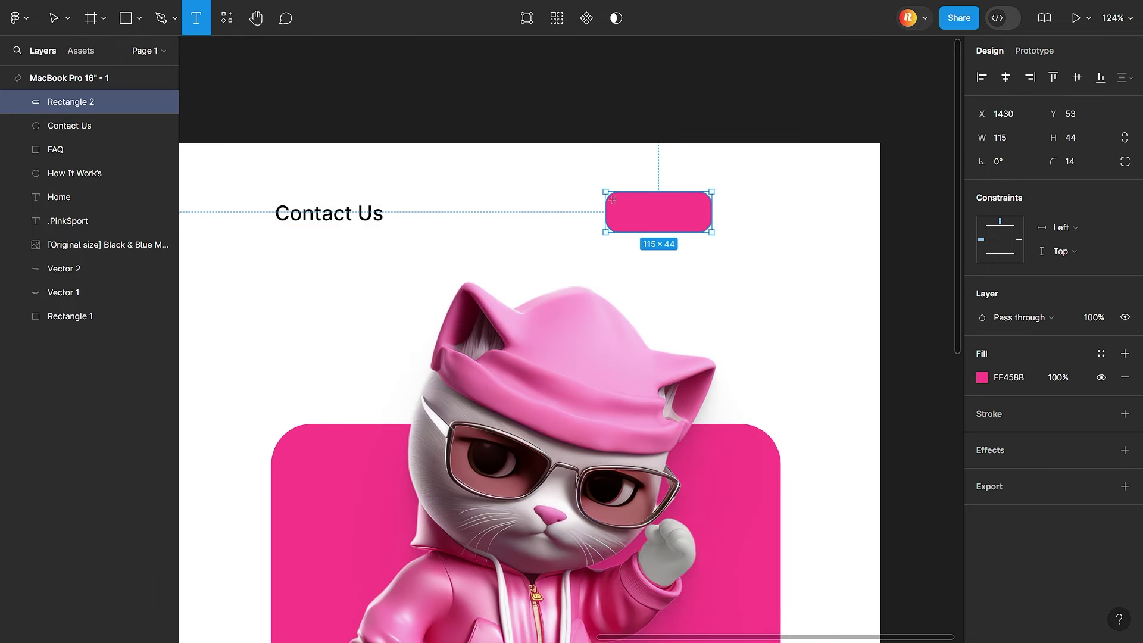
click(613, 205)
text(Sin)
click(994, 401)
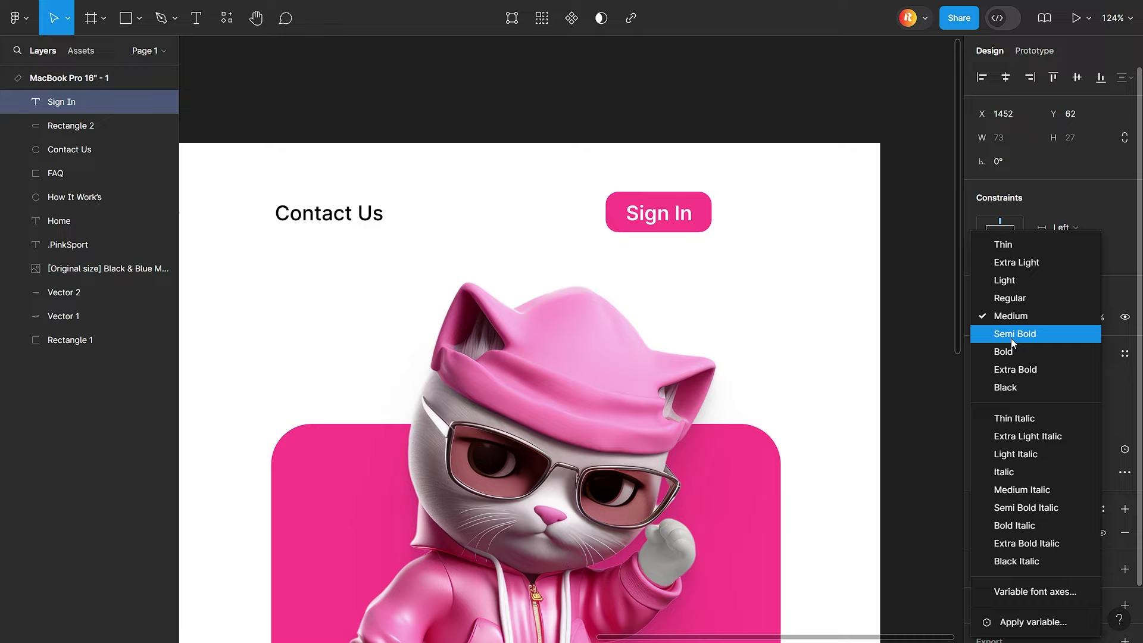
click(1020, 339)
click(678, 197)
shift+click(678, 218)
Step: Draw a small square to the right of the Sign In button
scroll(678, 217, right, 5)
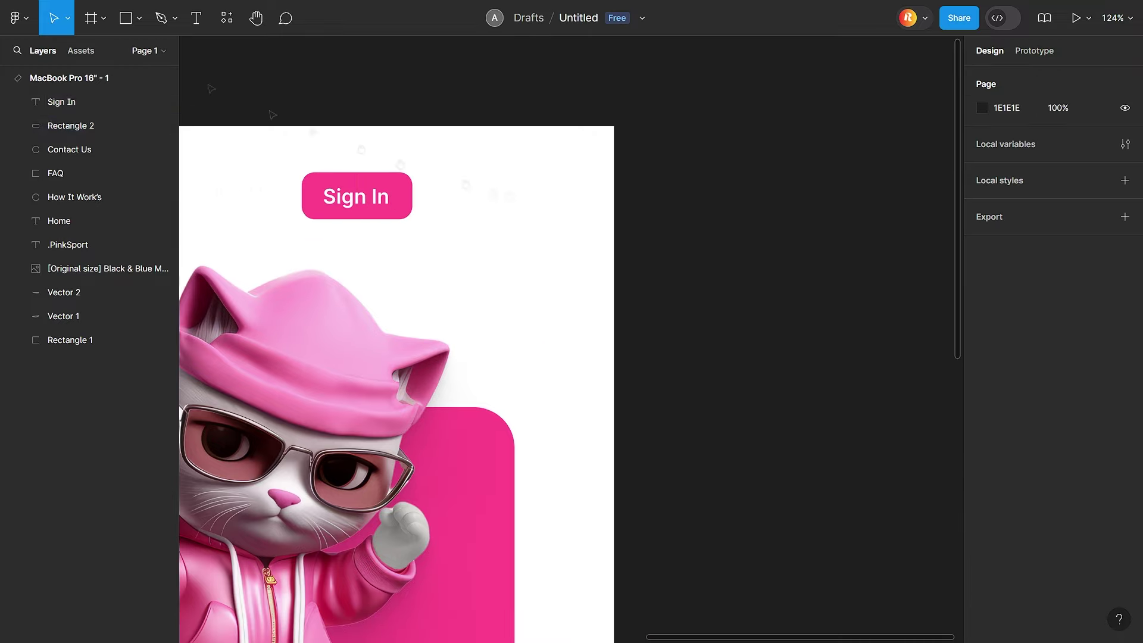
scroll(508, 203, up, 5)
key(r)
mouse_move(461, 157)
mouse_down()
mouse_move(484, 180)
mouse_move(509, 172)
mouse_up()
click(1125, 162)
Step: Round the square's corners to 15 and resize the squares to 17 by 17
text(15)
key(Return)
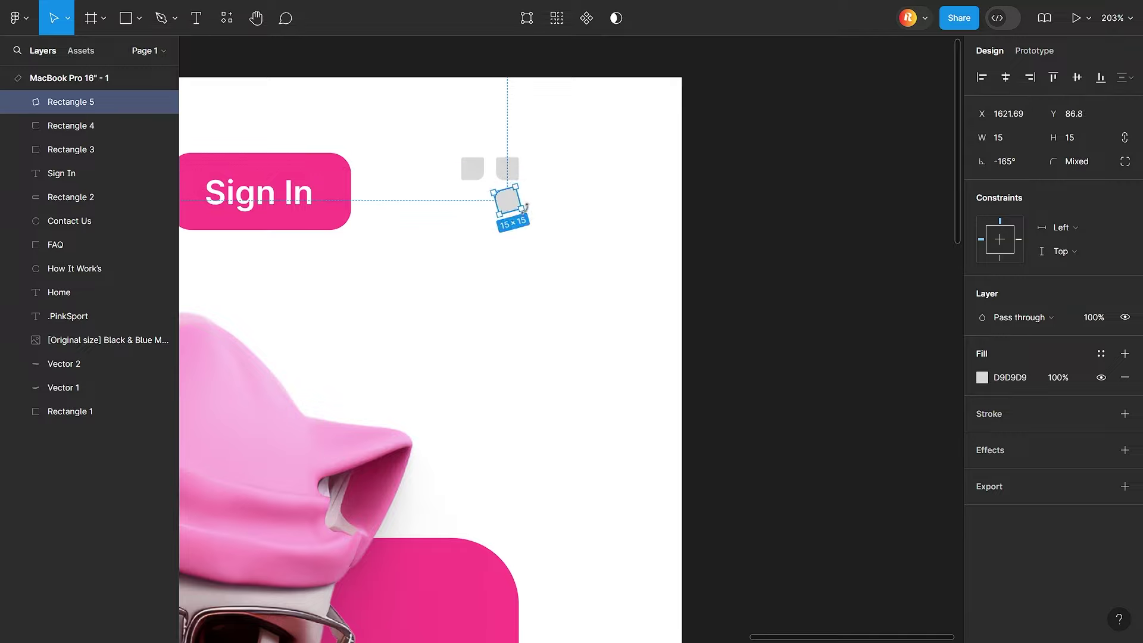
shift+click(507, 201)
shift+click(508, 169)
shift+click(472, 169)
ctrl+scroll(510, 186, down, 3)
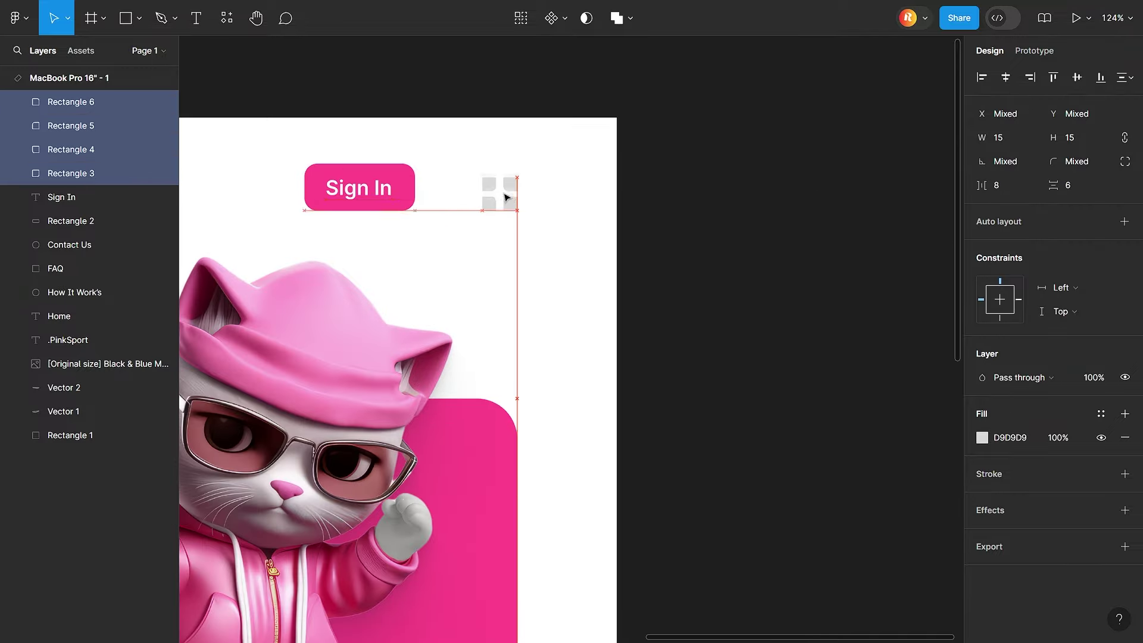
scroll(595, 214, left, 3)
ctrl+scroll(654, 232, up, 5)
click(582, 234)
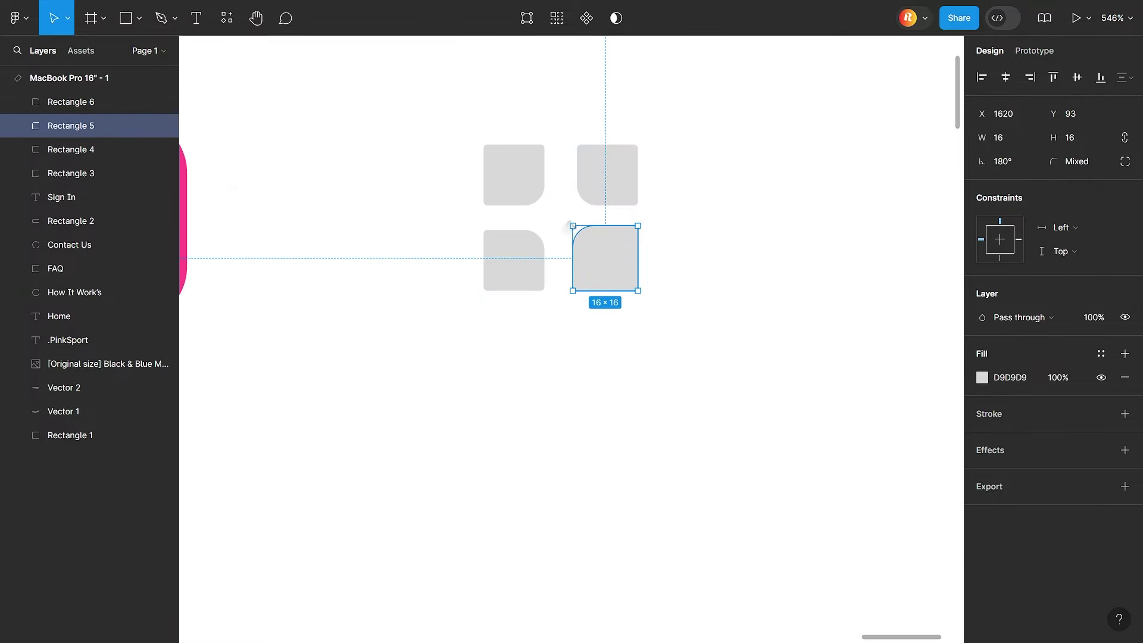
mouse_move(569, 225)
mouse_down()
mouse_move(566, 209)
mouse_move(549, 227)
mouse_move(553, 213)
mouse_up()
Step: Resize the remaining squares and adjust the spacing of the 2×2 grid
click(513, 174)
click(544, 247)
click(581, 237)
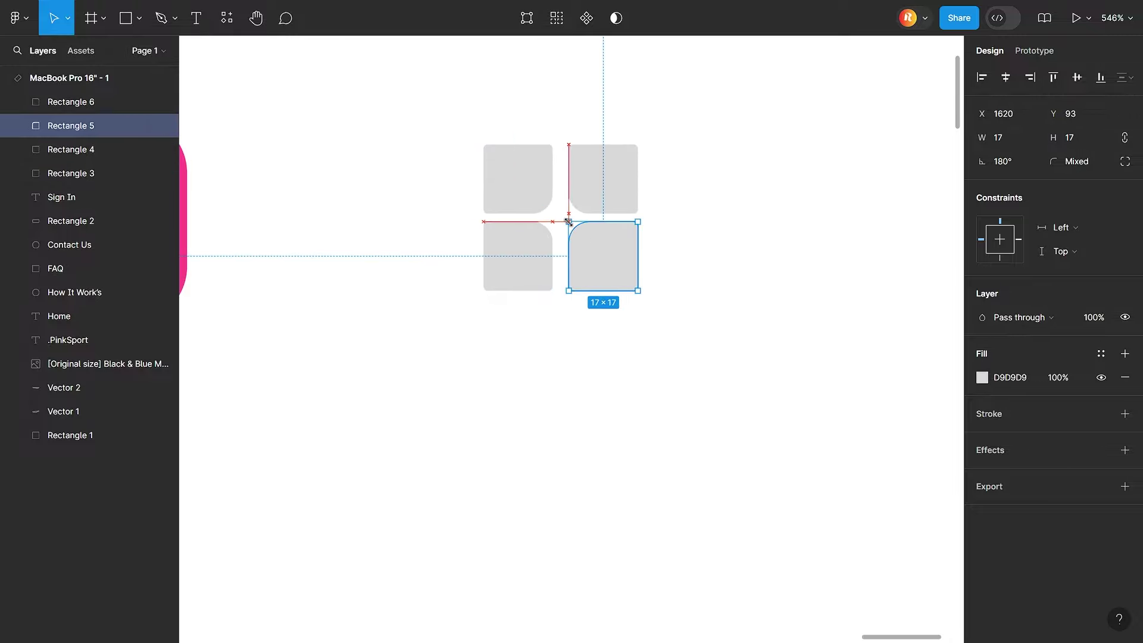
click(535, 203)
shift+click(71, 101)
click(1085, 185)
text(1)
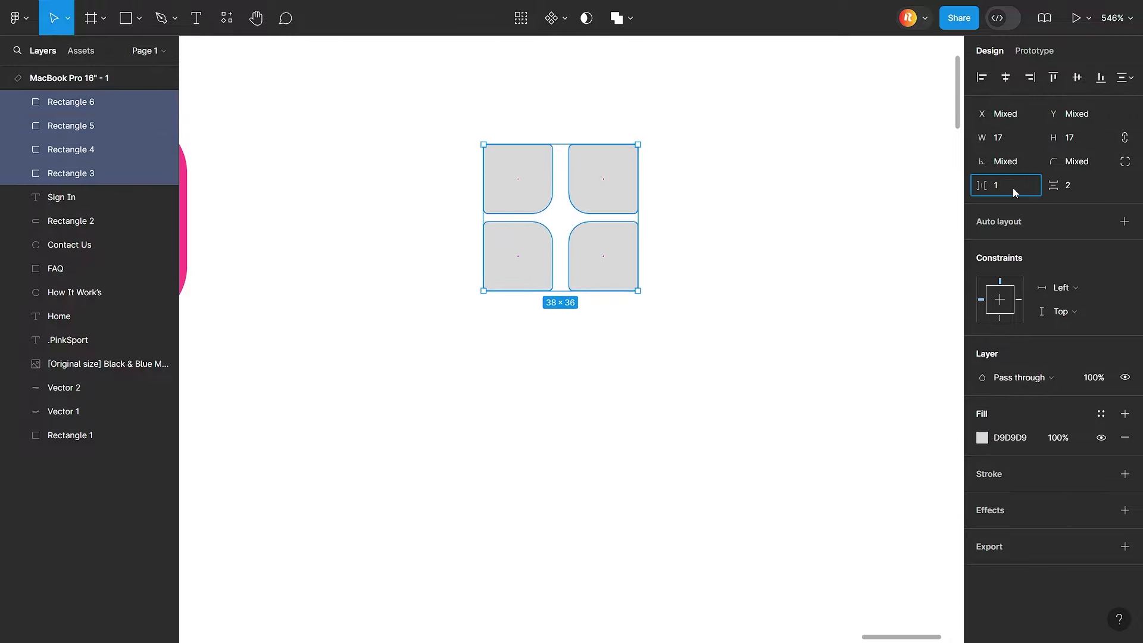
Step: Fill all four squares with the page's pink and round their corners
scroll(676, 224, down, 5)
click(982, 437)
click(809, 500)
key(Escape)
key(Escape)
scroll(697, 232, up, 5)
click(1125, 161)
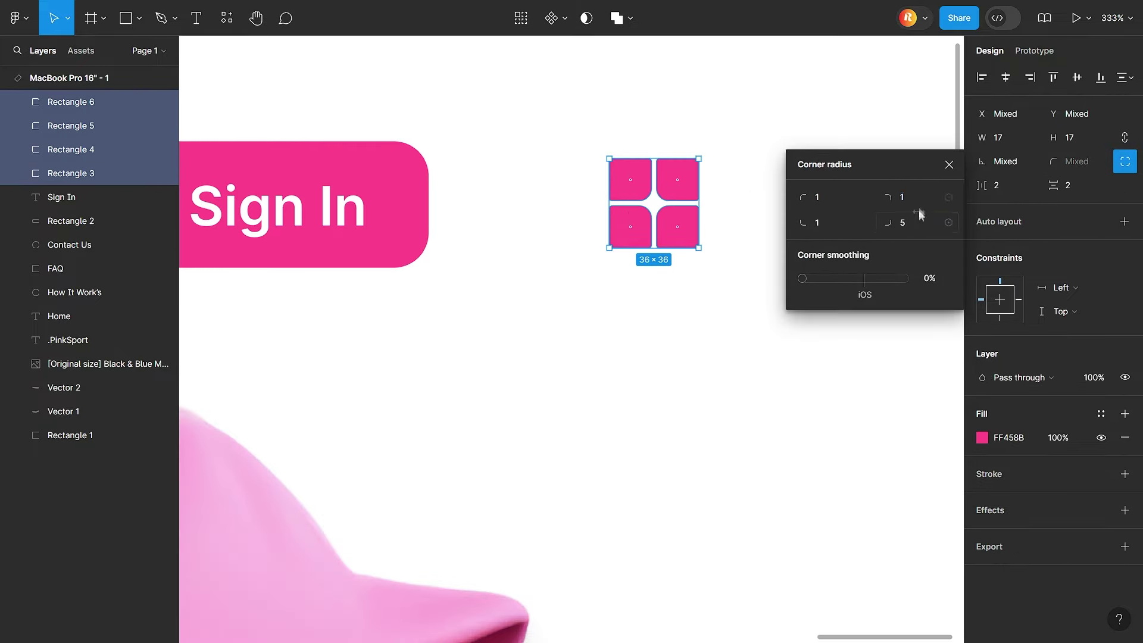
click(733, 275)
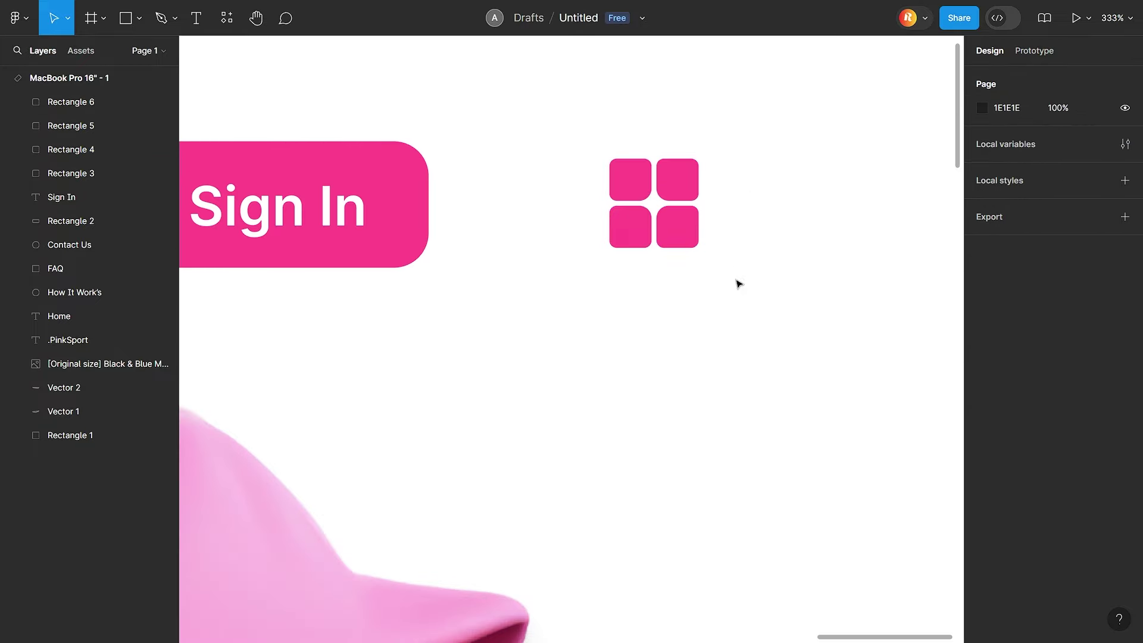
Step: Undo an accidental move and reselect all four icon squares
mouse_move(630, 226)
mouse_down()
mouse_move(619, 238)
mouse_move(688, 238)
mouse_up()
key(ctrl+z)
scroll(731, 206, down, 5)
scroll(729, 205, down, 3)
click(798, 212)
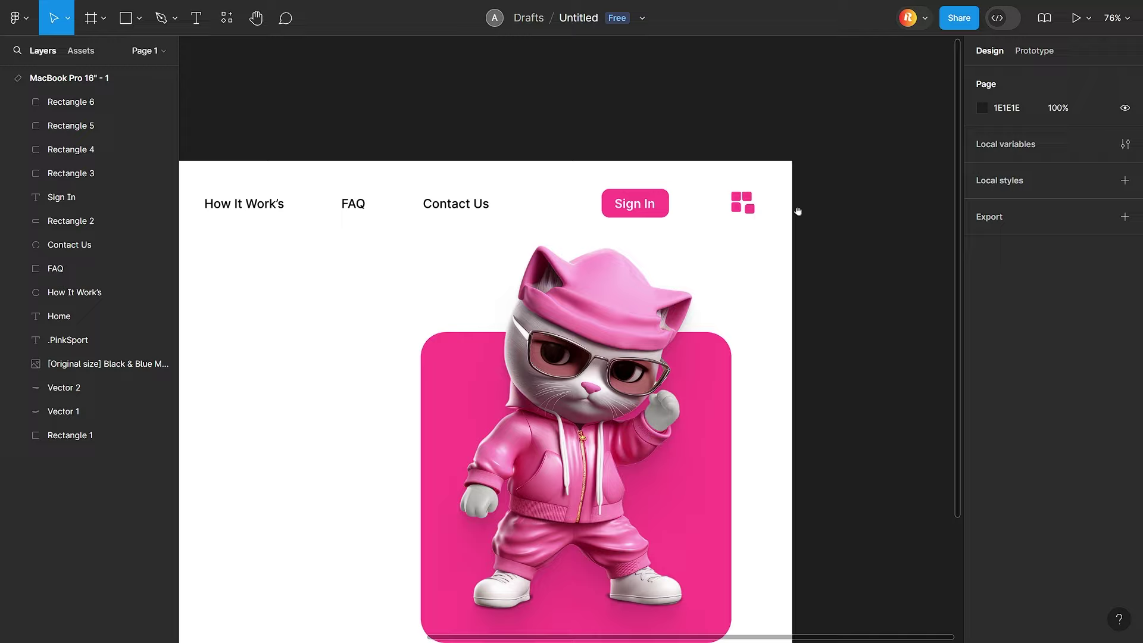
drag(755, 205, 816, 250)
click(769, 234)
scroll(769, 234, up, 3)
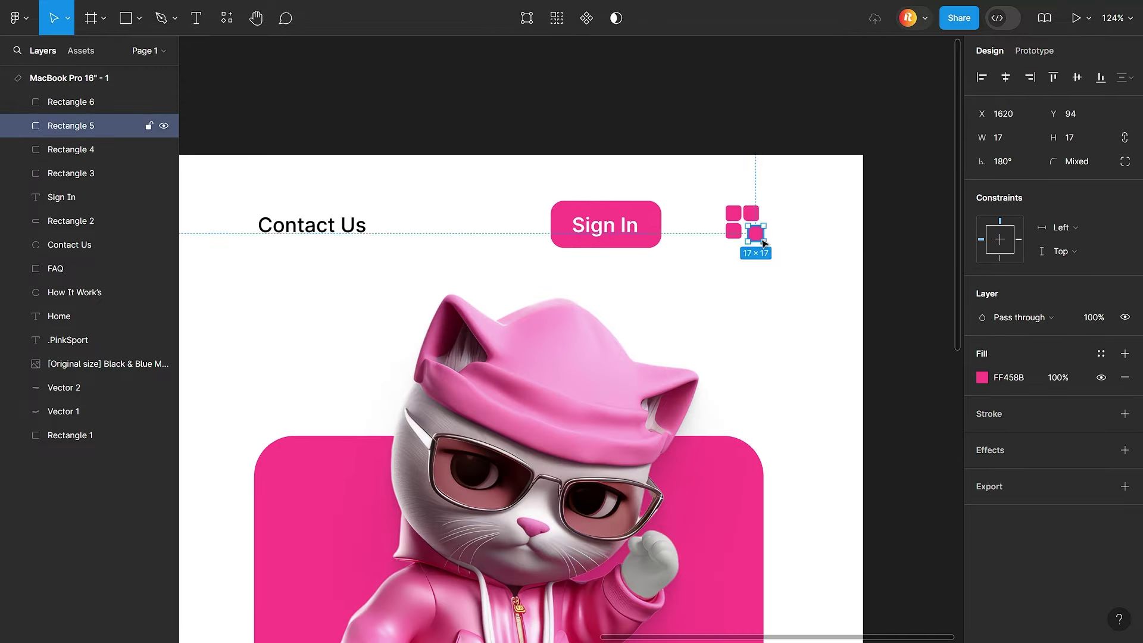
scroll(763, 242, up, 5)
drag(714, 286, 476, 77)
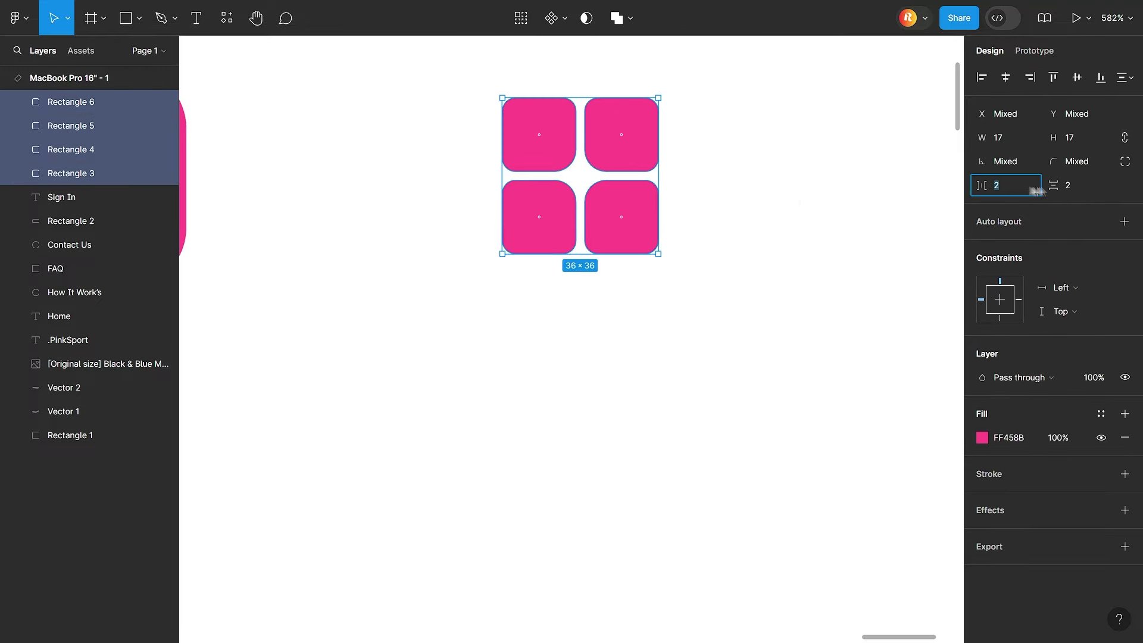
click(790, 192)
scroll(790, 192, down, 10)
scroll(790, 192, down, 10)
drag(790, 183, 729, 128)
scroll(735, 225, up, 5)
Step: Switch the squares from a fill to an outline and group them into one icon
click(982, 438)
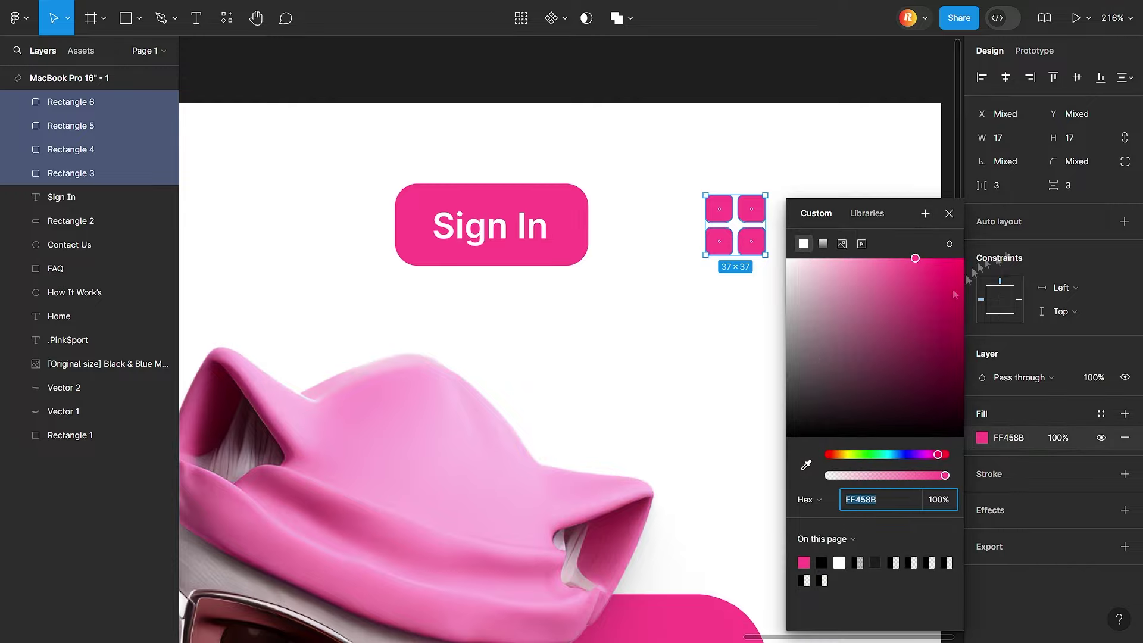
key(ctrl+z)
click(1125, 437)
click(1125, 450)
click(982, 474)
key(Escape)
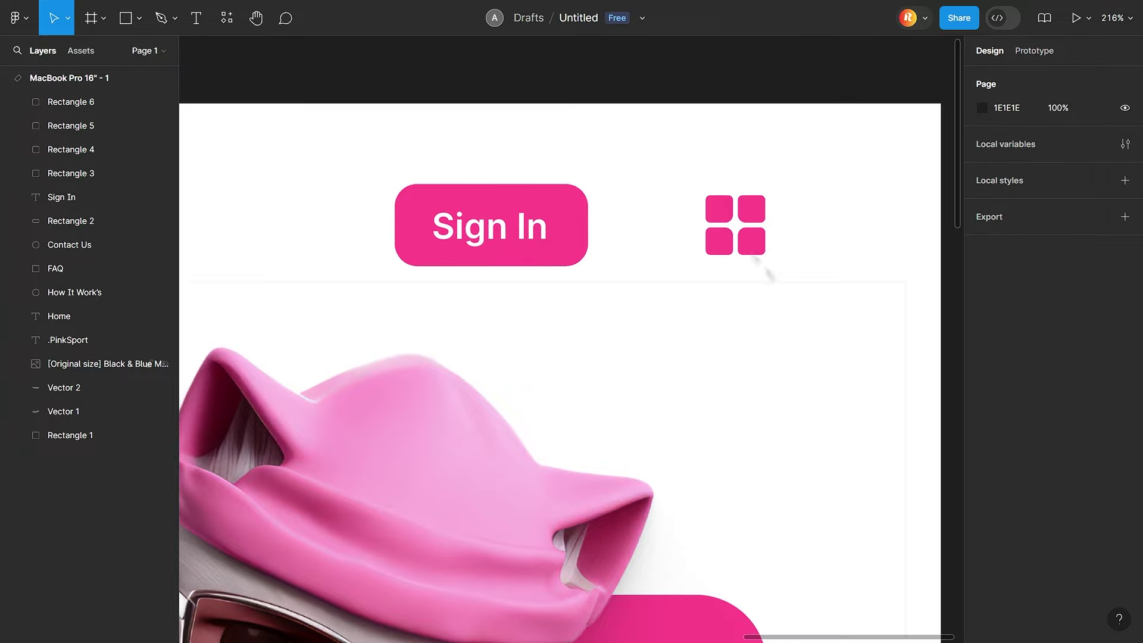
scroll(765, 266, down, 5)
right_click(806, 266)
click(842, 304)
Step: Group the Sign In text with its button shape
click(714, 268)
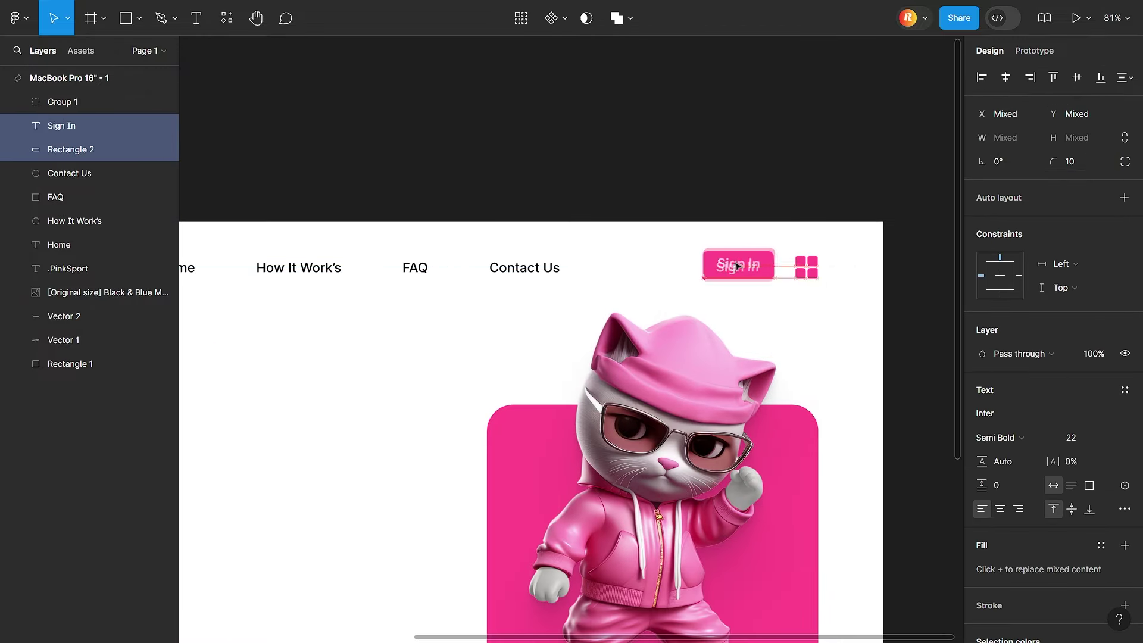
scroll(797, 278, up, 5)
key(ctrl+g)
scroll(743, 309, down, 8)
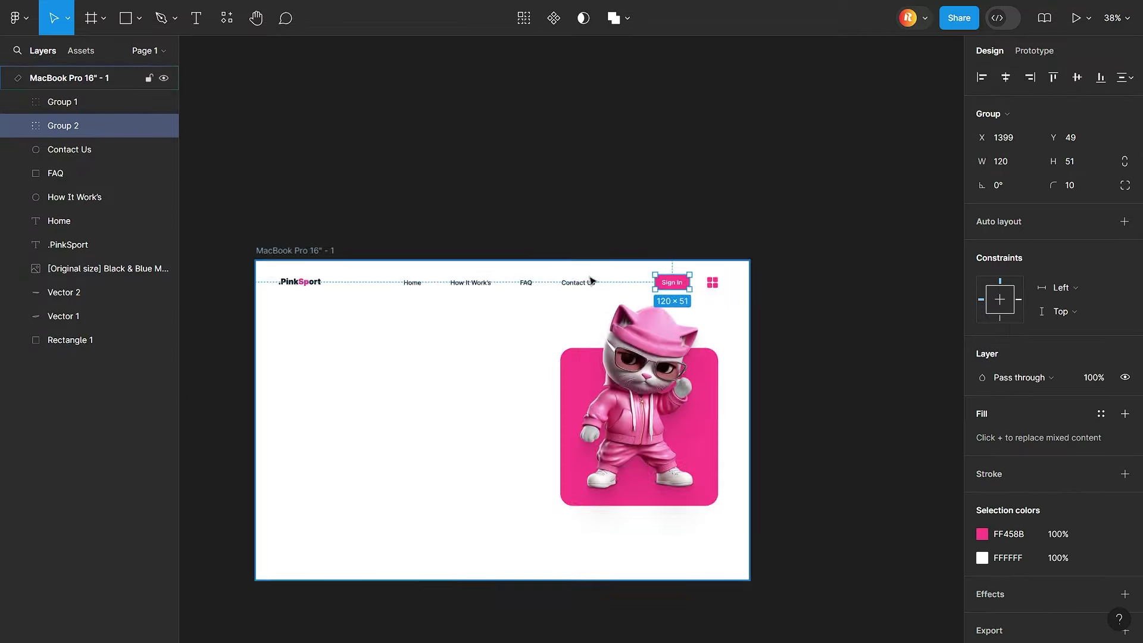
scroll(743, 309, up, 4)
Step: Add the four-square icon group to the current selection
shift+click(793, 286)
scroll(745, 313, down, 2)
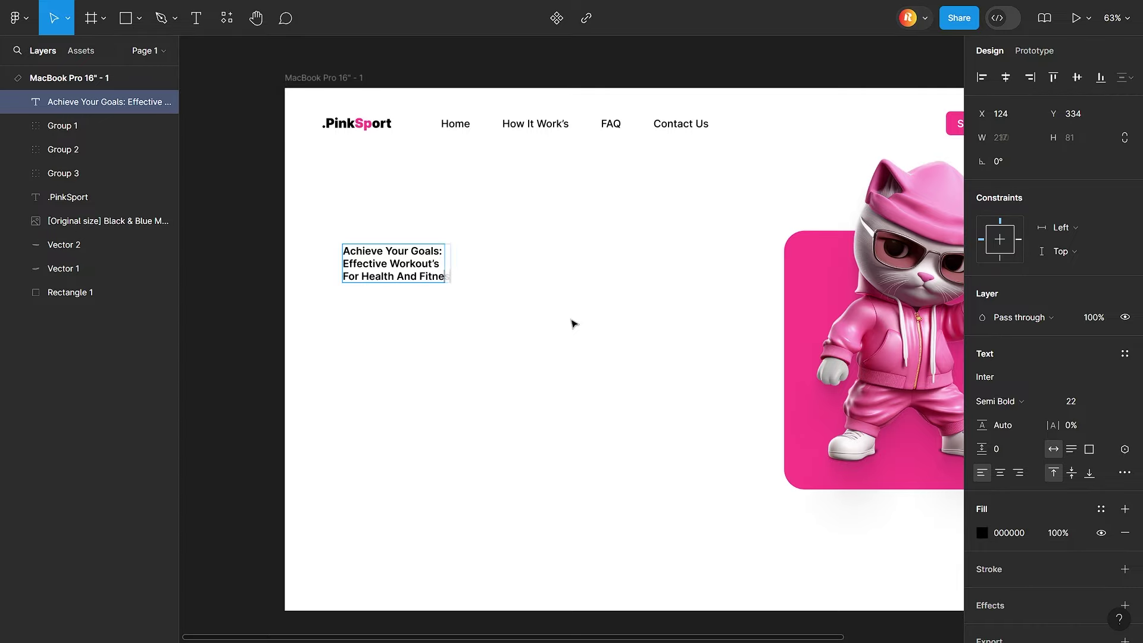
Step: Set the headline to size 68 in Urbanist SemiBold
text(58)
key(Return)
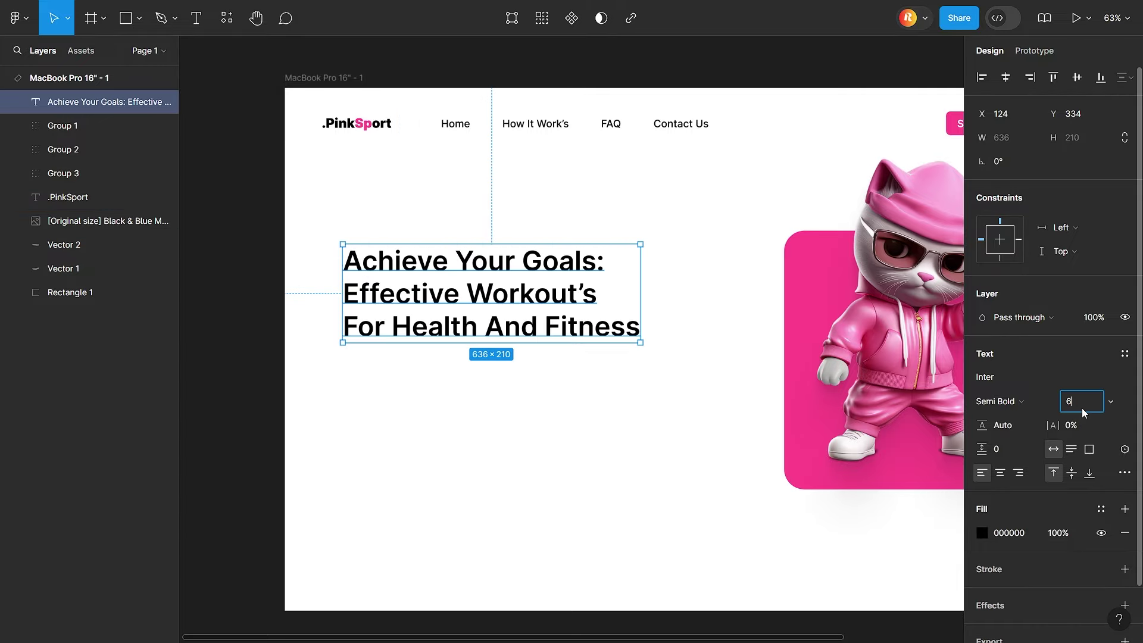
text(8)
key(Return)
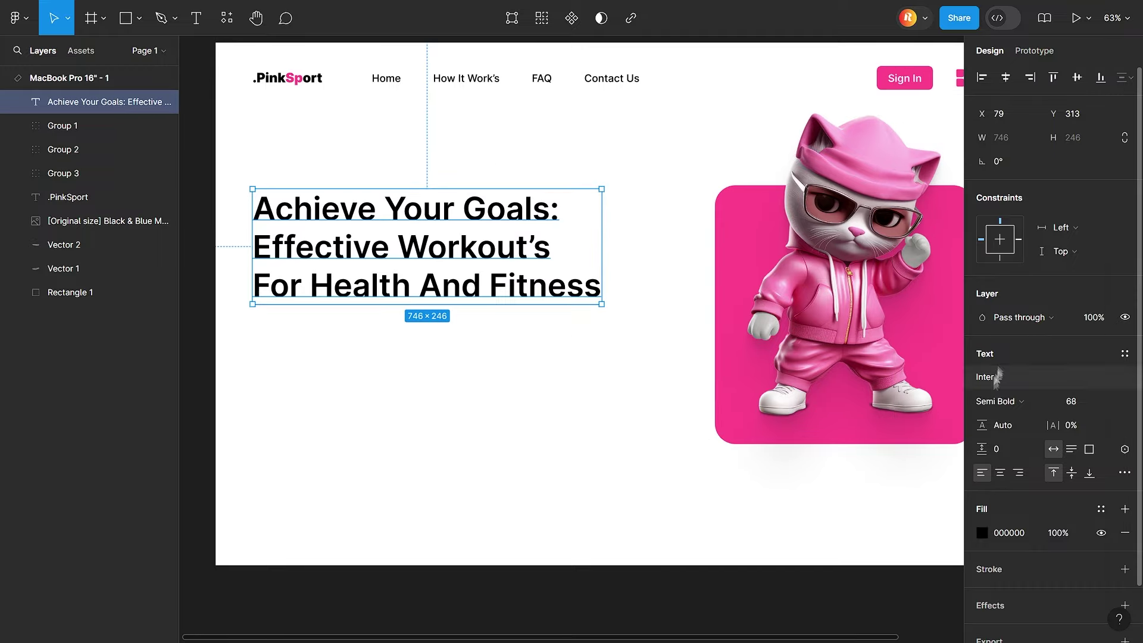
click(995, 376)
scroll(937, 591, down, 20)
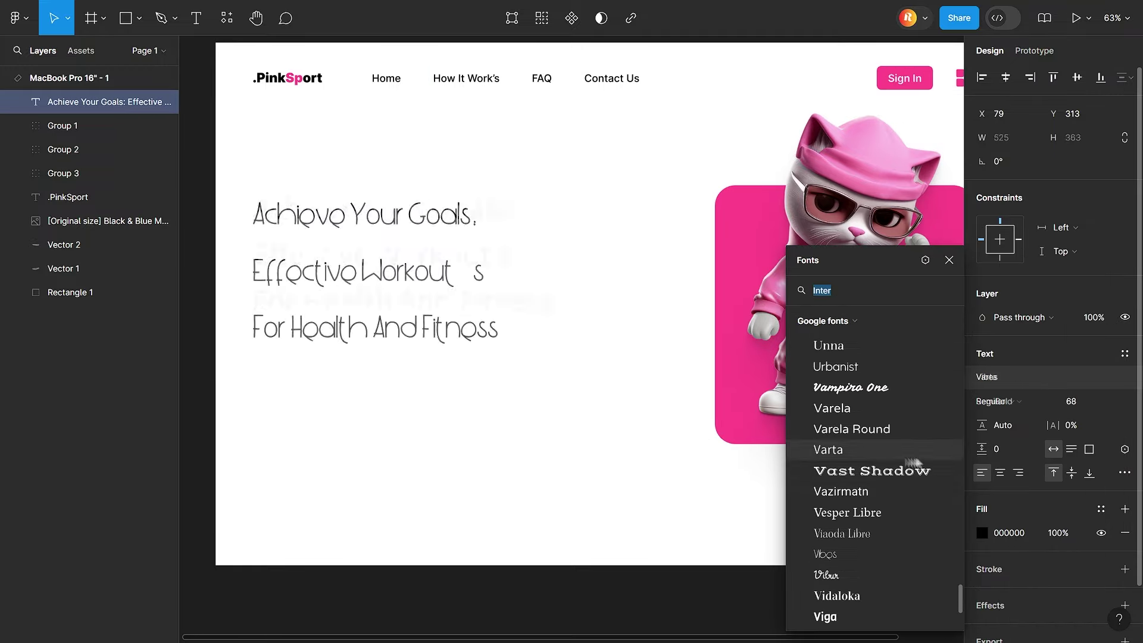
click(872, 449)
click(861, 397)
click(995, 401)
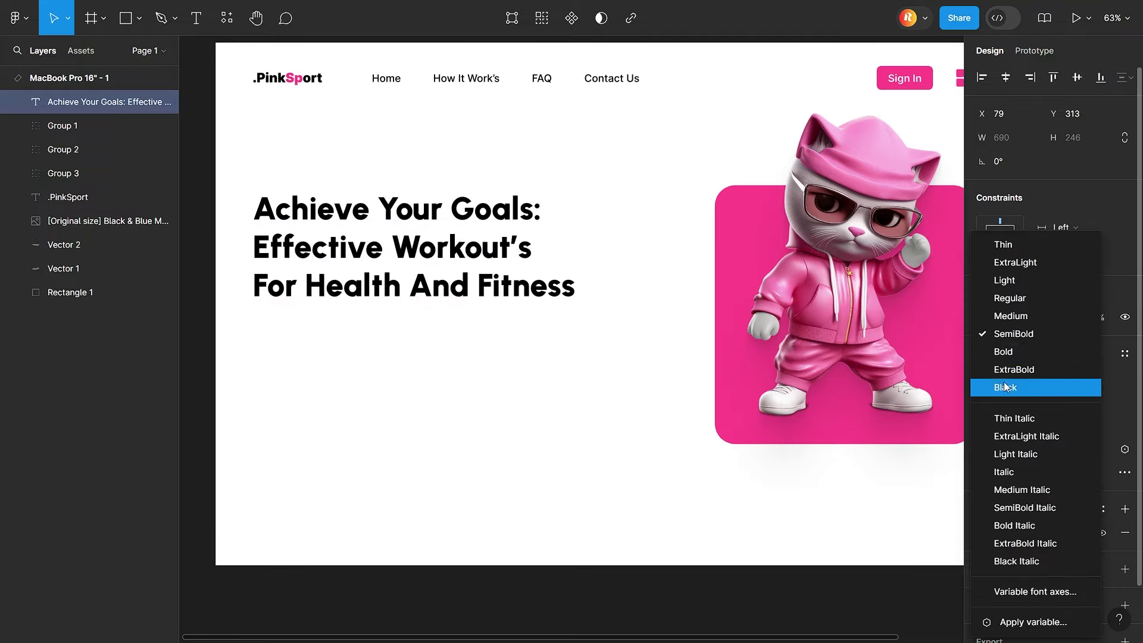
click(1087, 358)
Step: Edit the headline text to insert a space before 'Goals:'
click(546, 375)
scroll(450, 347, up, 2)
click(451, 347)
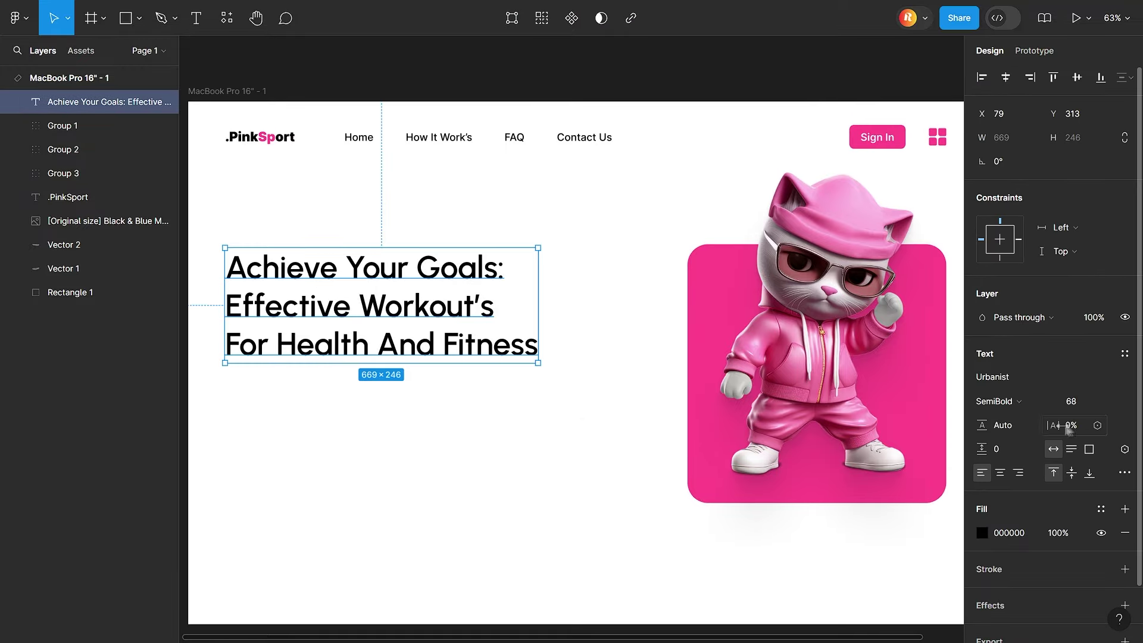
double_click(420, 262)
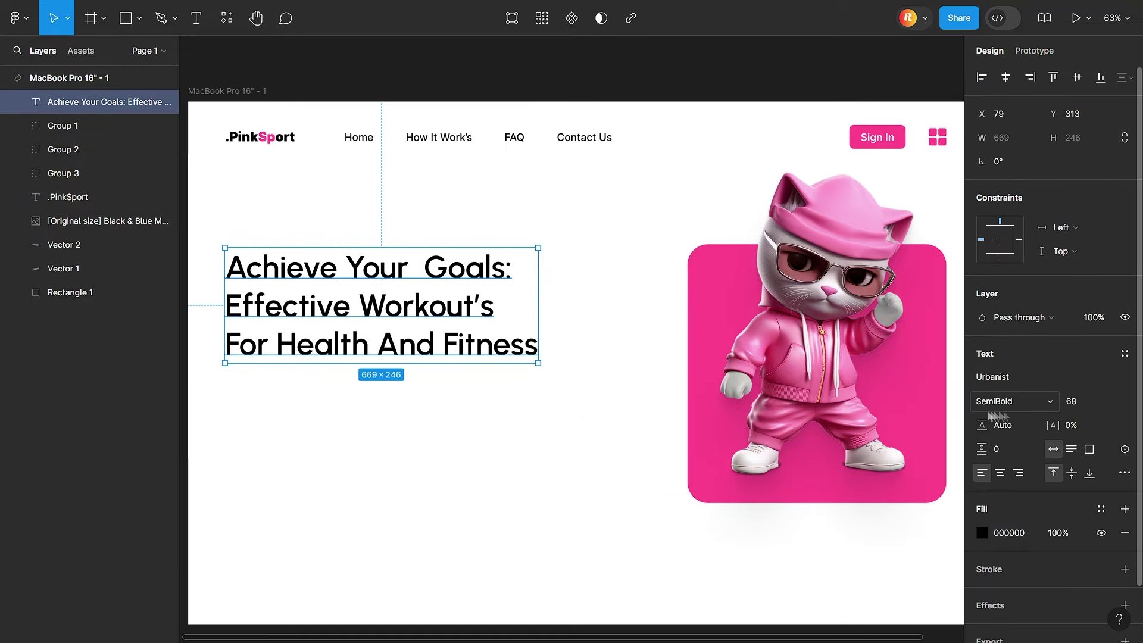
Step: Outline the heading text and move the third line up toward the second
right_click(430, 306)
click(482, 376)
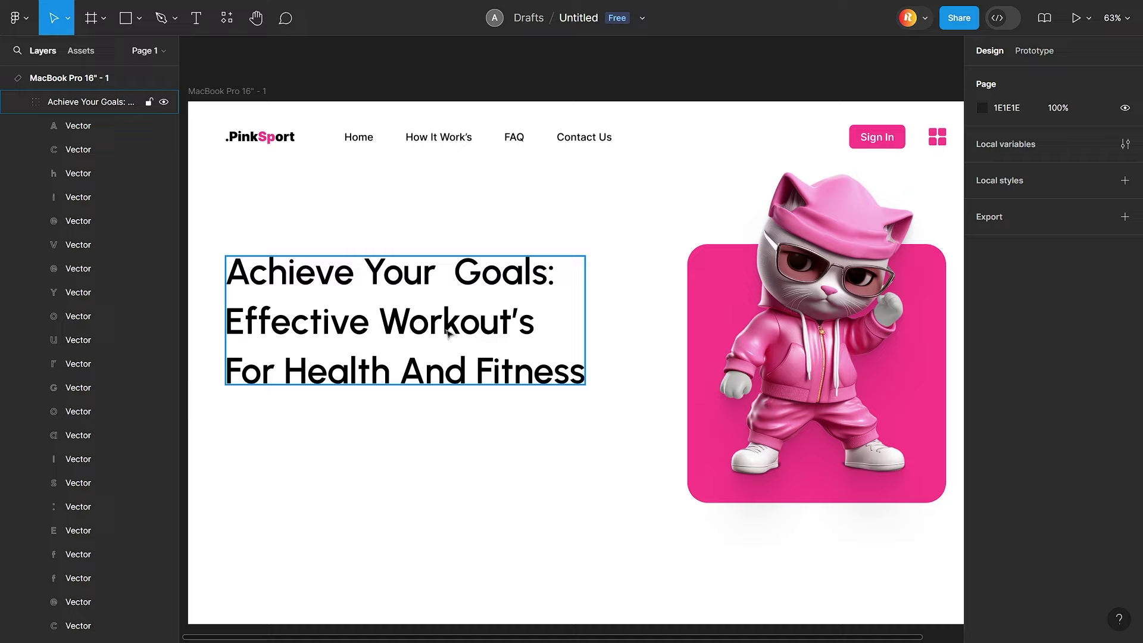
click(449, 334)
double_click(233, 367)
shift+click(141, 440)
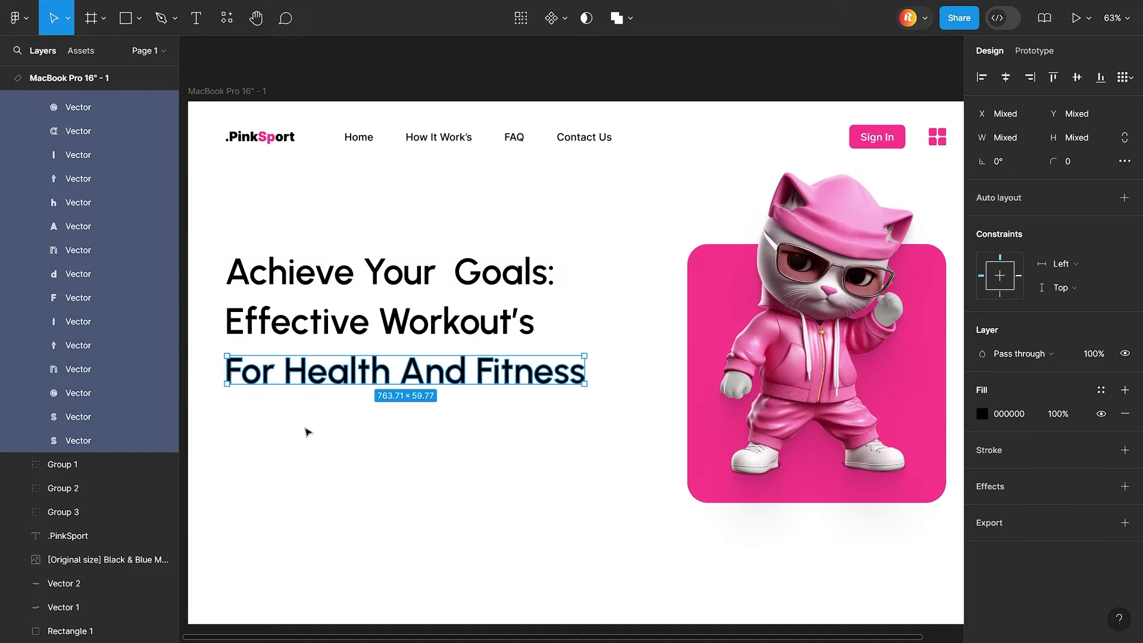
drag(331, 380, 331, 370)
Step: Try moving the lower two lines up toward the first, then undo it
key(Escape)
click(527, 323)
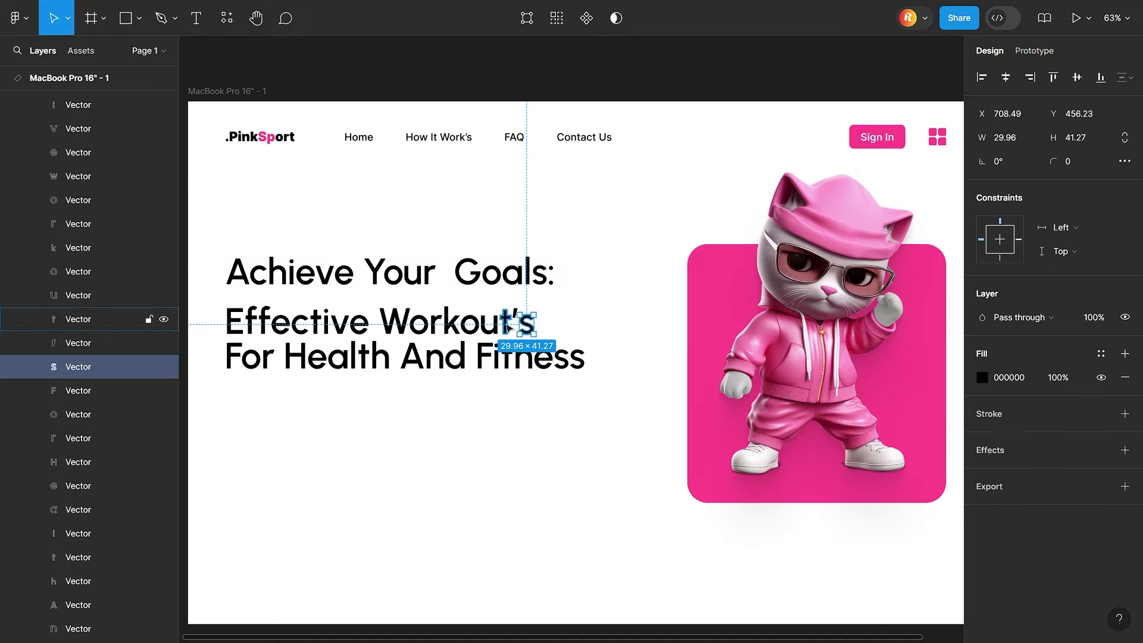
shift+click(85, 529)
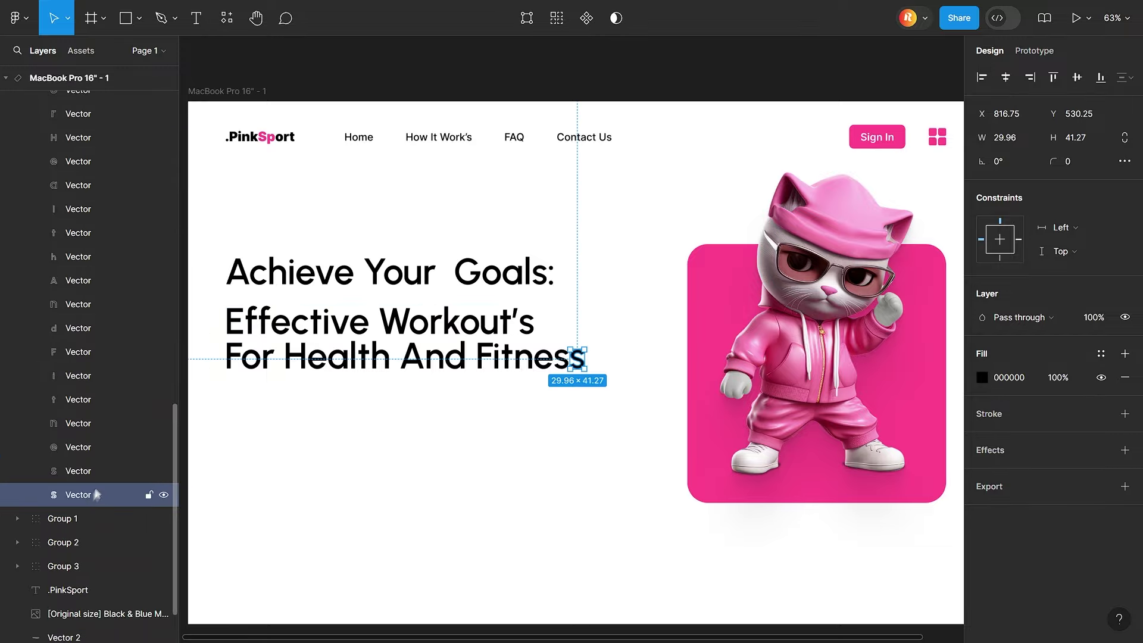
drag(357, 368, 357, 355)
click(360, 401)
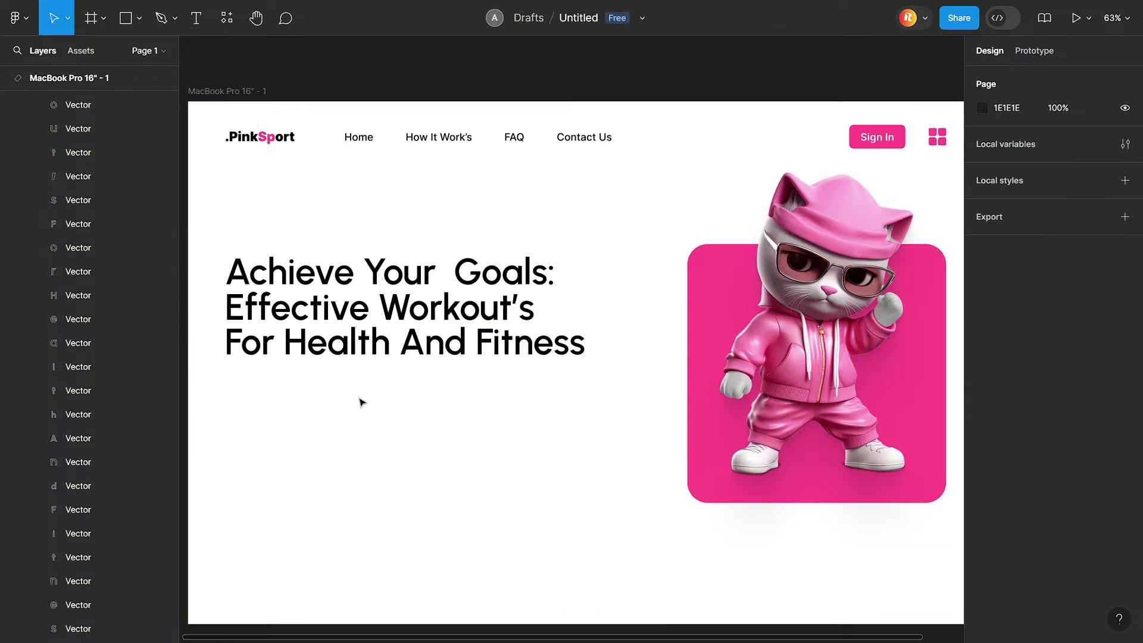
key(ctrl+z)
key(ctrl+z)
Step: Group each headline line's letters separately and stretch the heading slightly wider
drag(598, 400, 221, 366)
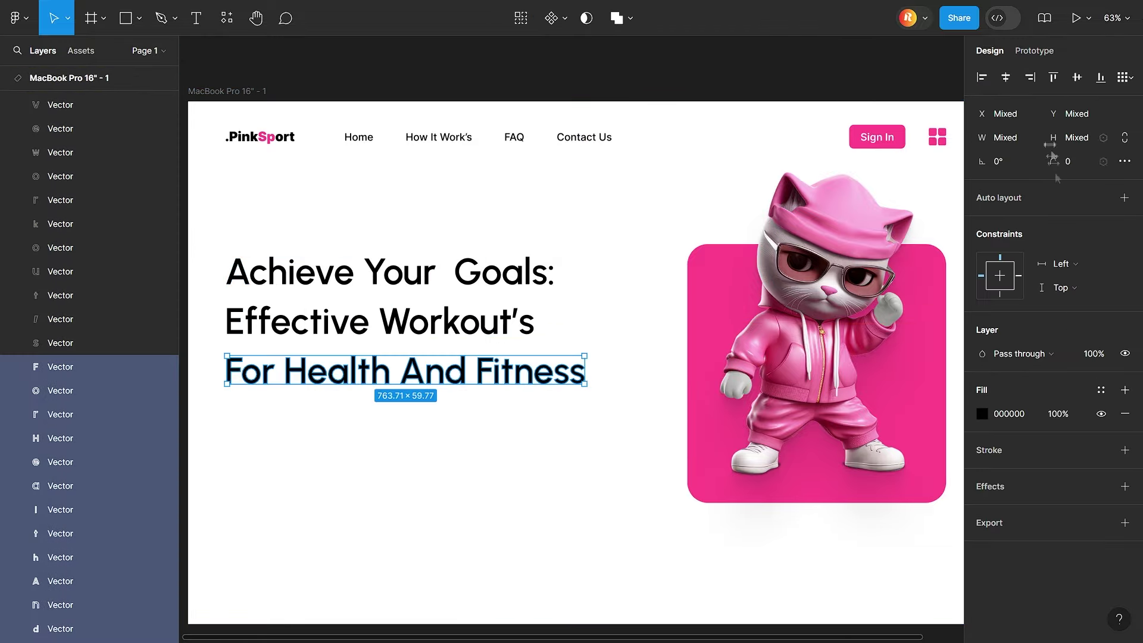
right_click(378, 369)
click(199, 319)
drag(199, 318, 458, 324)
right_click(458, 325)
click(507, 306)
right_click(230, 271)
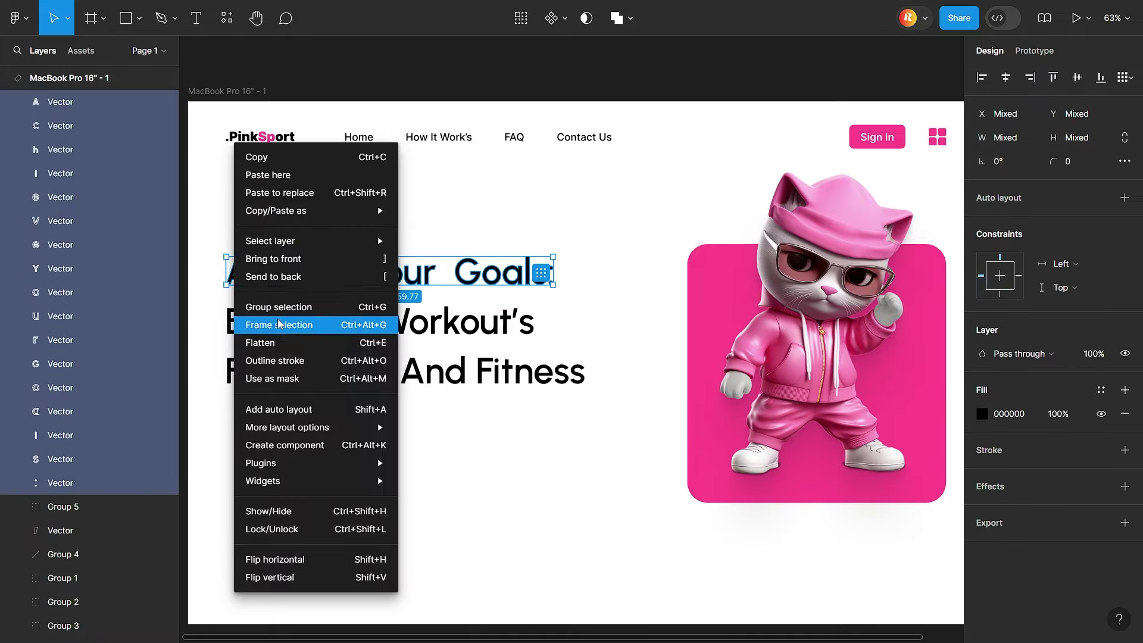
click(280, 303)
drag(611, 302, 604, 301)
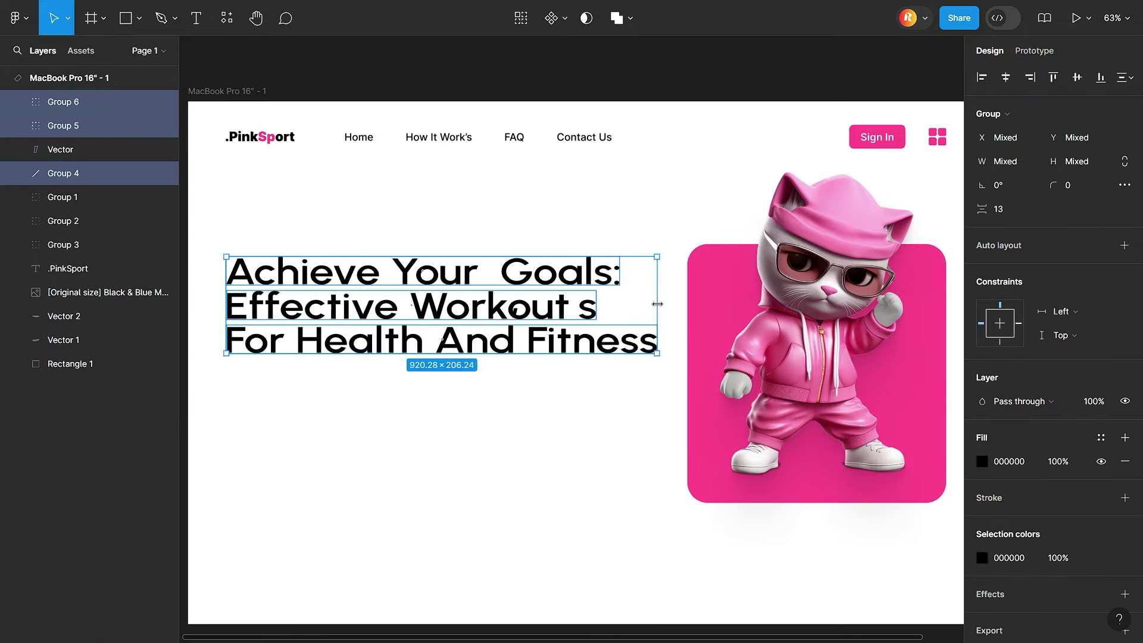
click(548, 396)
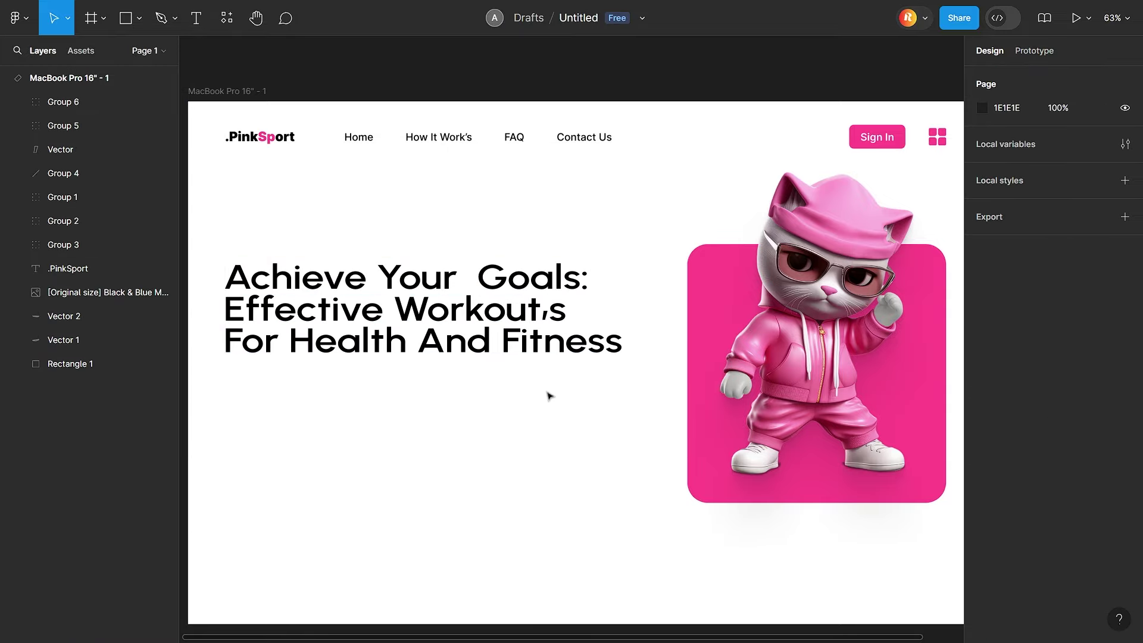
Step: Put a rectangle behind 'Goals:' as a pill with radius 60 and fill FF458B
drag(525, 353, 517, 348)
key(Escape)
key(r)
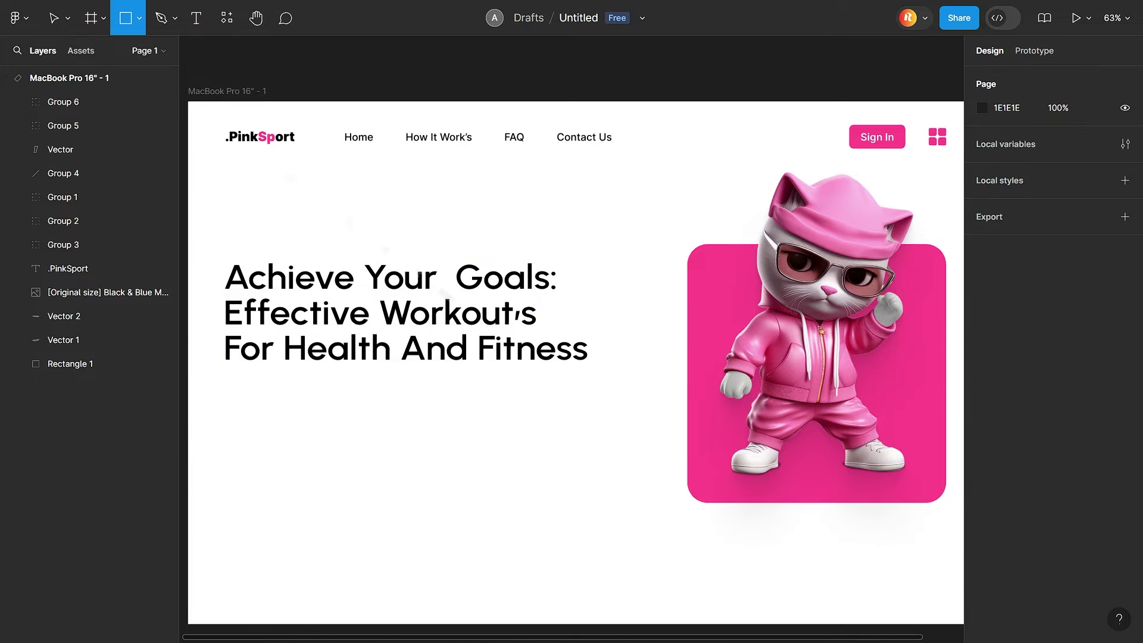
drag(449, 258, 571, 298)
key(ctrl+bracketleft)
key(ctrl+bracketleft)
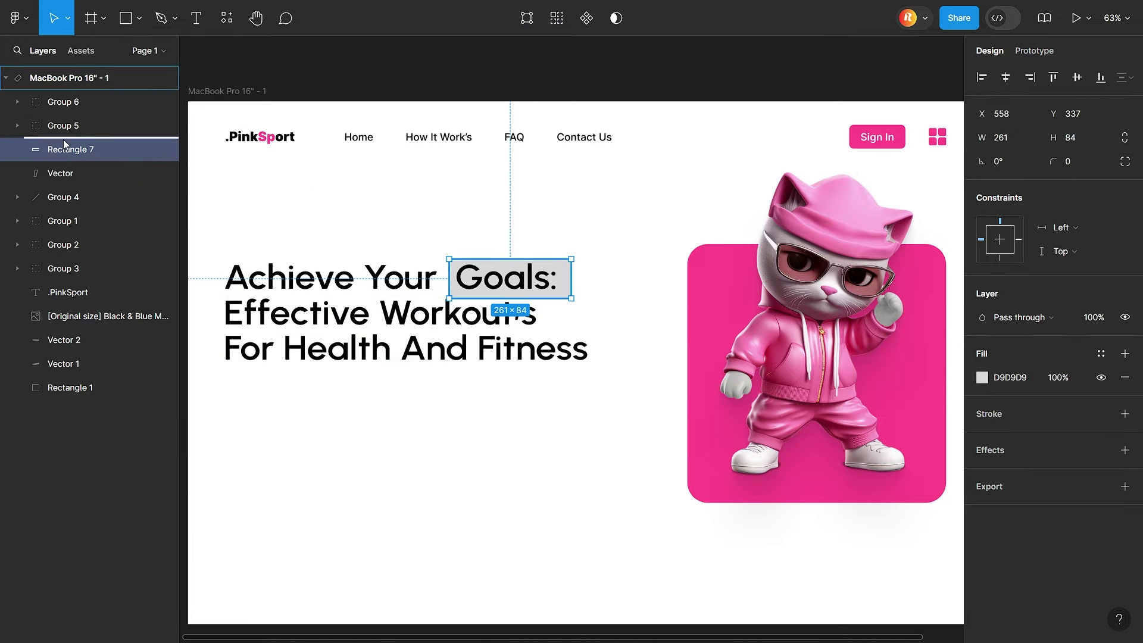
drag(63, 140, 84, 504)
drag(558, 281, 553, 279)
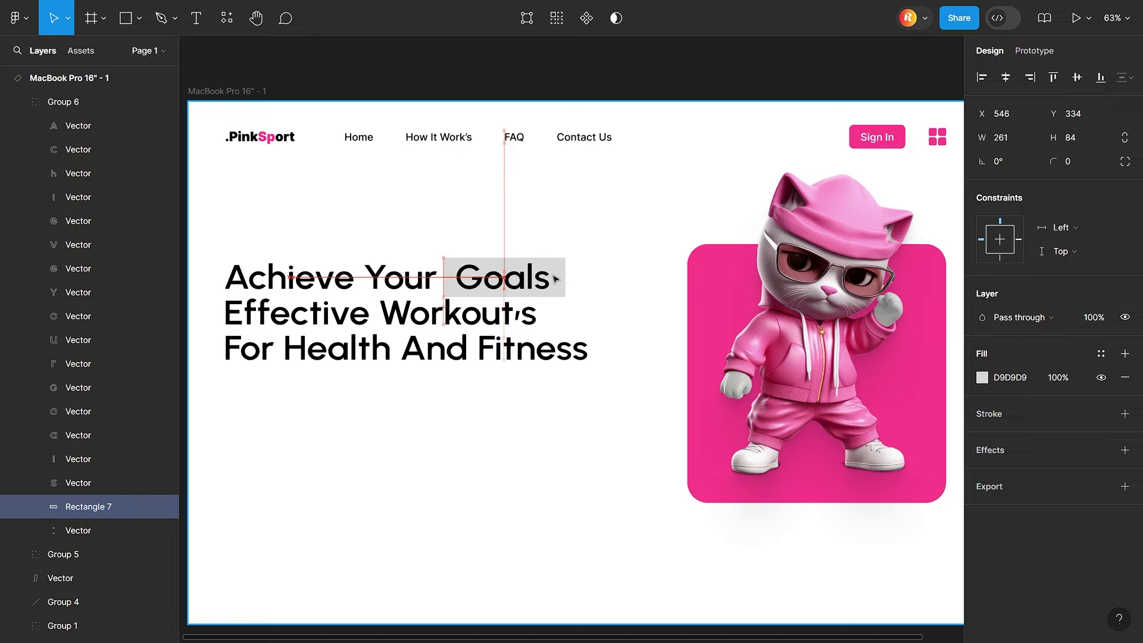
drag(83, 507, 72, 538)
click(88, 531)
click(982, 377)
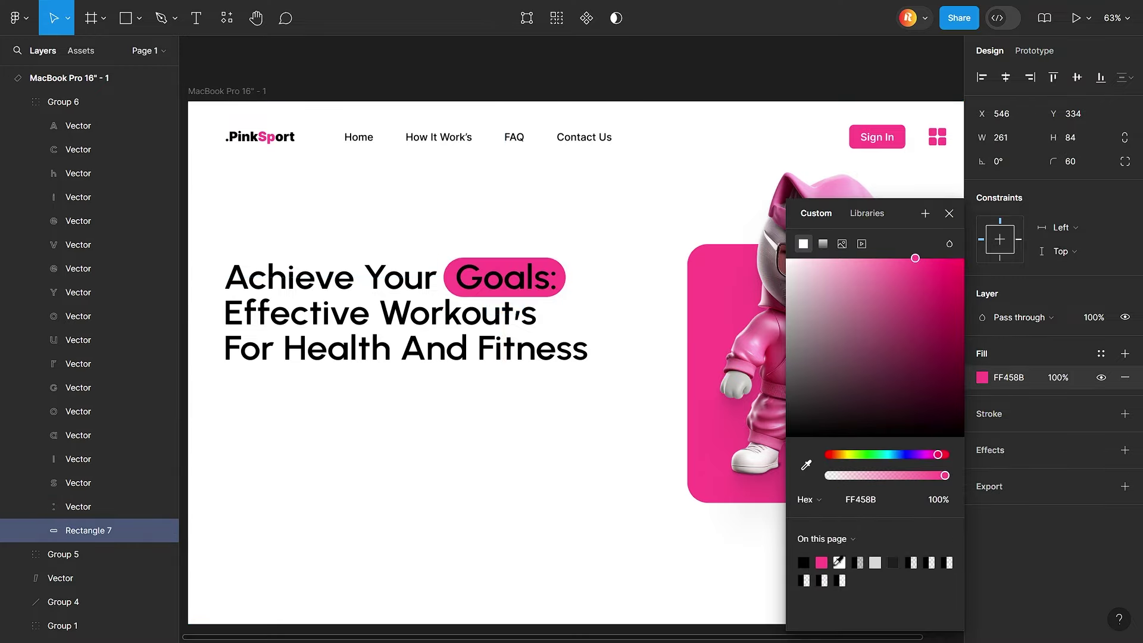
click(551, 442)
Step: Draw a new rectangle below the headline
drag(352, 438, 380, 415)
scroll(380, 415, down, 3)
key(r)
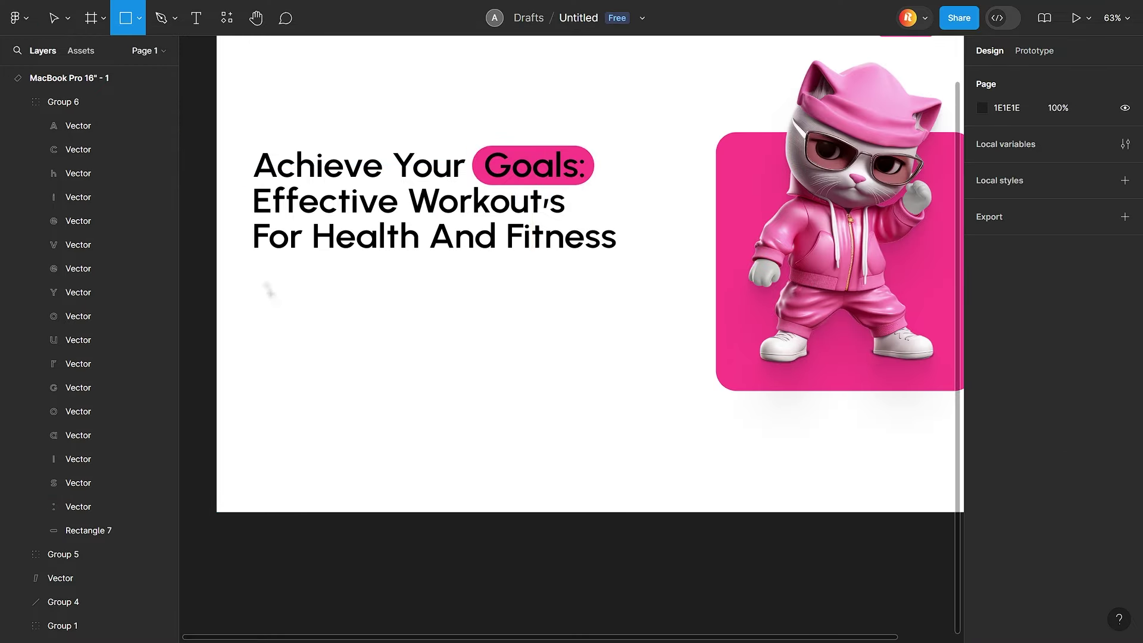
drag(254, 271, 349, 303)
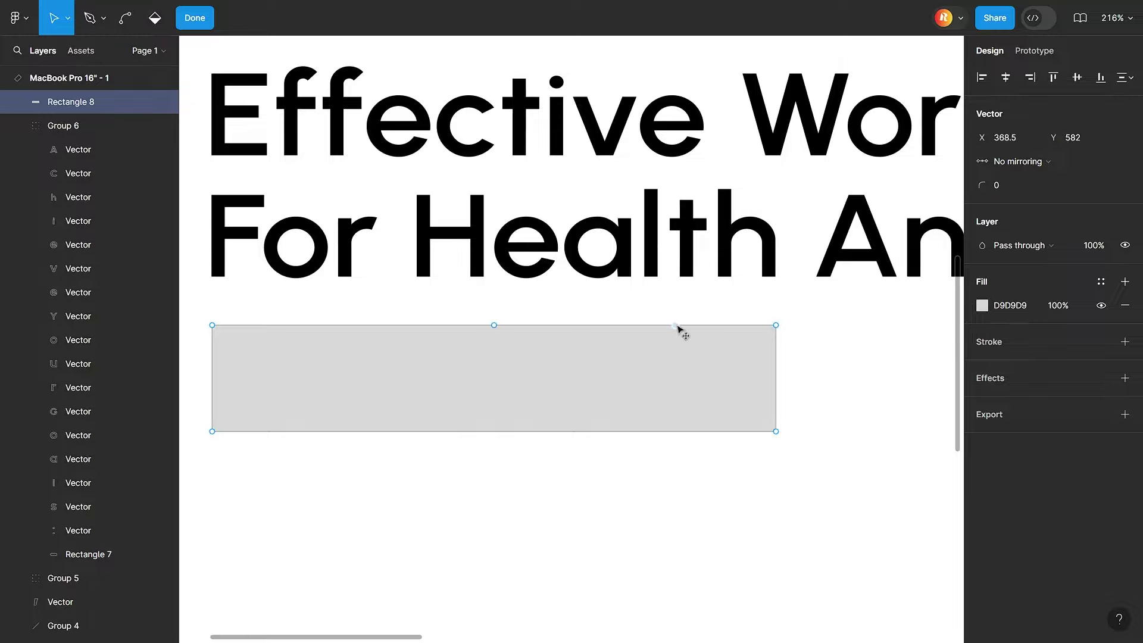
Step: Add two pairs of points on the rectangle's top and bottom edges near its right end
click(706, 325)
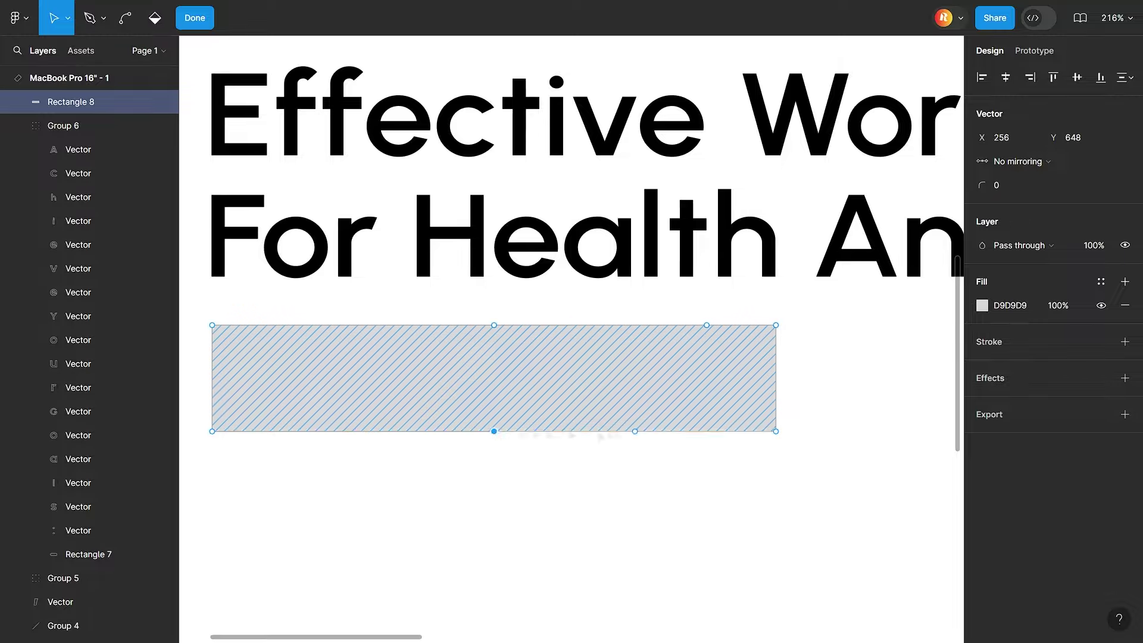
click(707, 431)
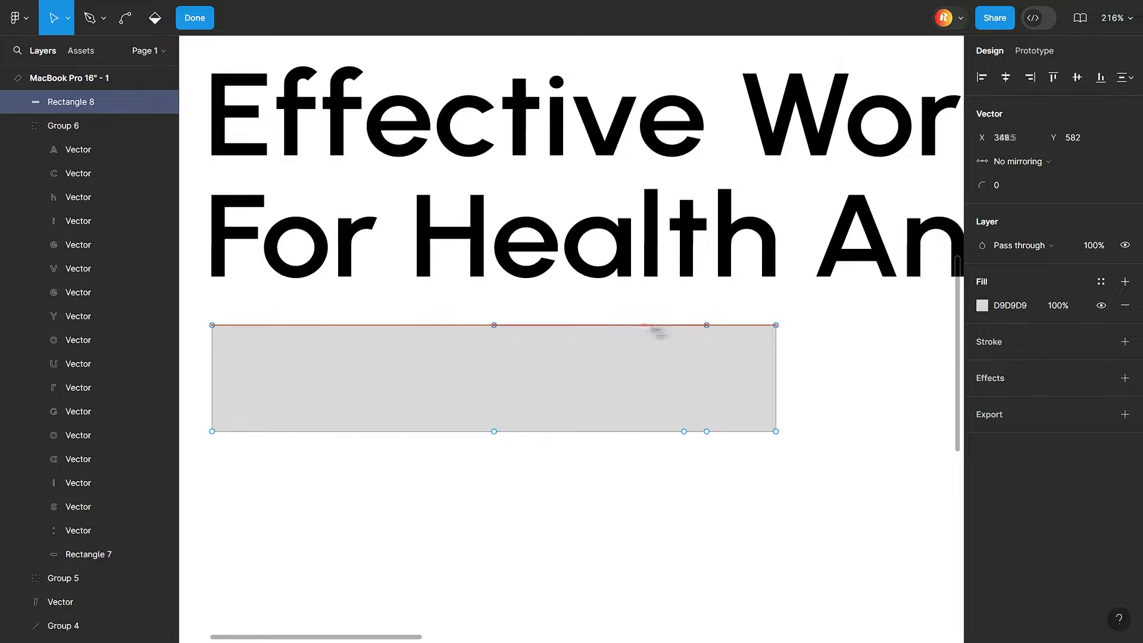
click(727, 325)
click(727, 431)
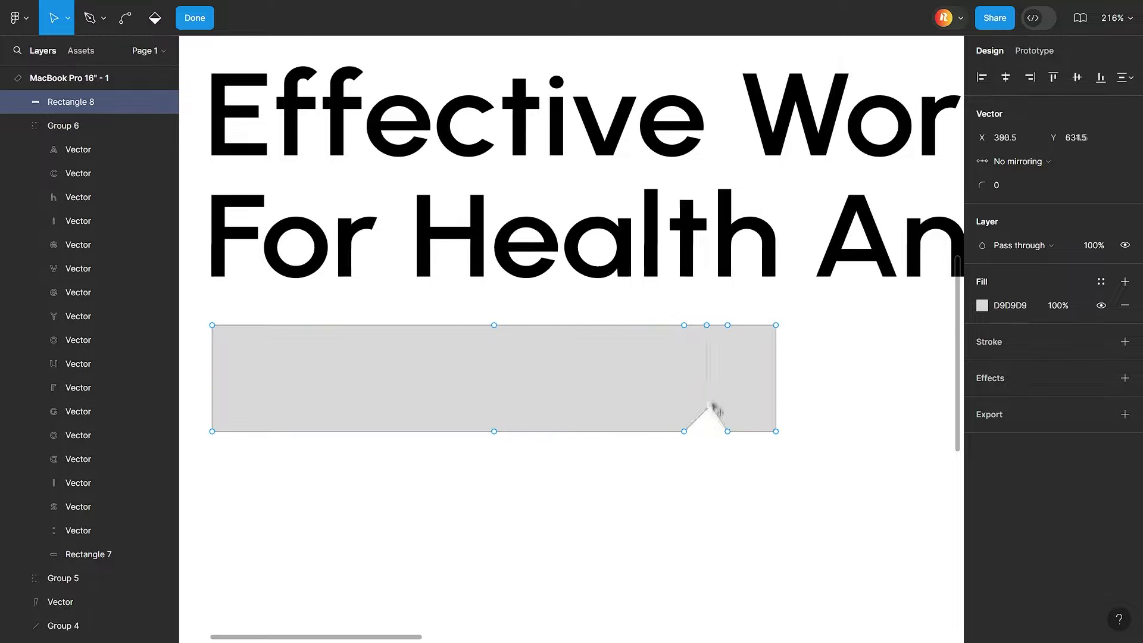
key(Escape)
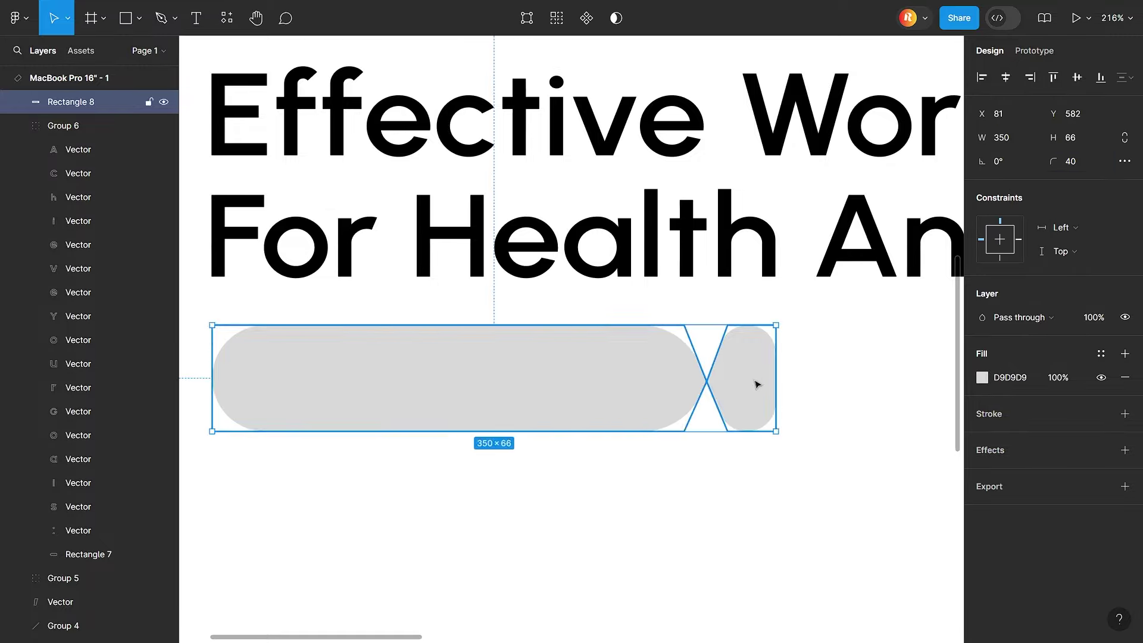
Step: Select the middle notch point and keep the notch corners rounded
double_click(775, 325)
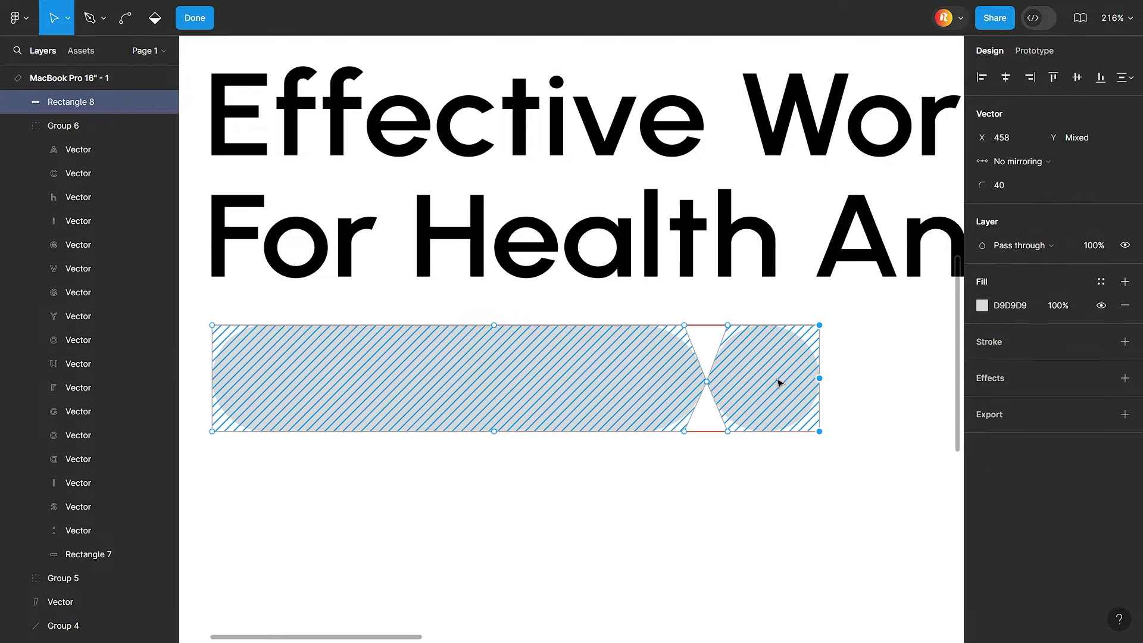
click(697, 458)
double_click(706, 381)
scroll(707, 381, up, 10)
key(Escape)
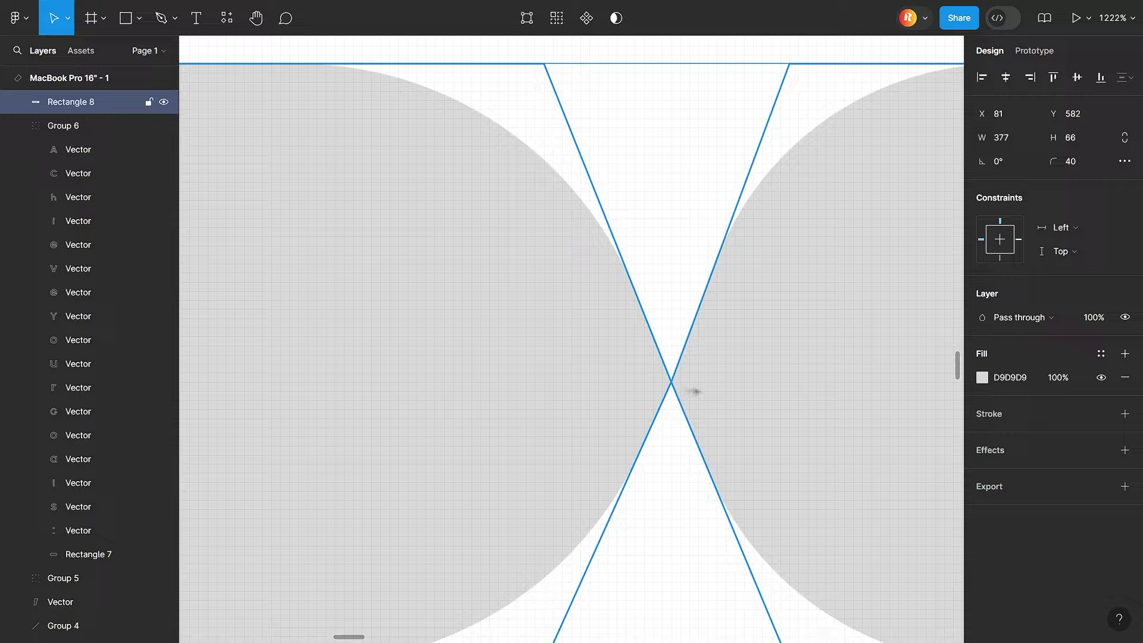
scroll(669, 387, down, 5)
double_click(694, 395)
key(ctrl+z)
scroll(701, 395, up, 3)
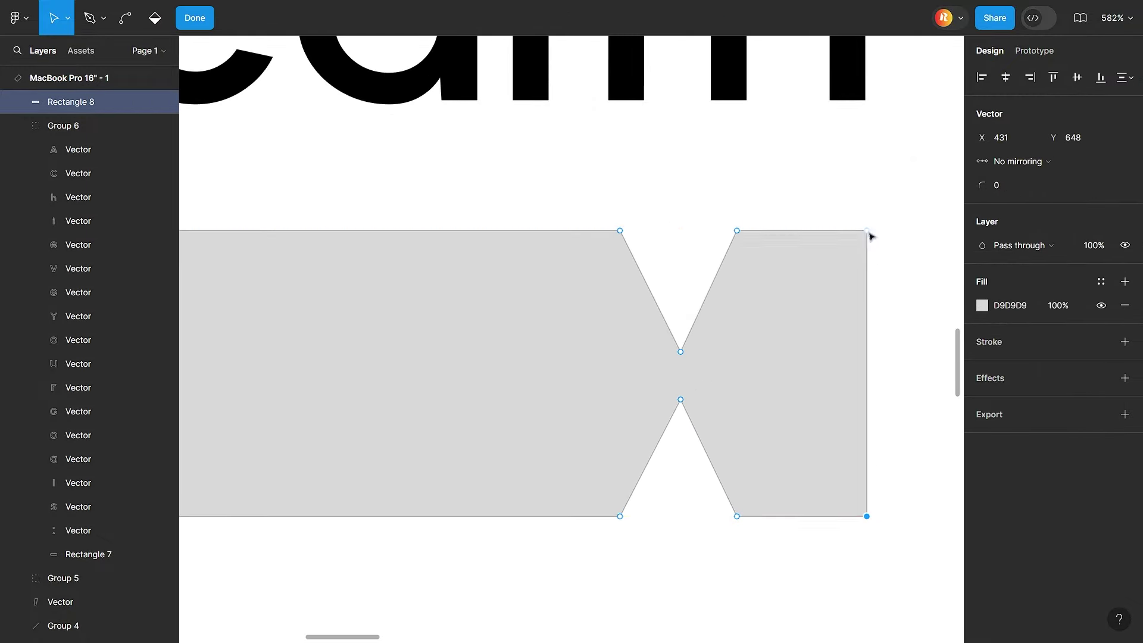
key(ctrl+shift+z)
scroll(881, 239, down, 5)
scroll(665, 372, up, 5)
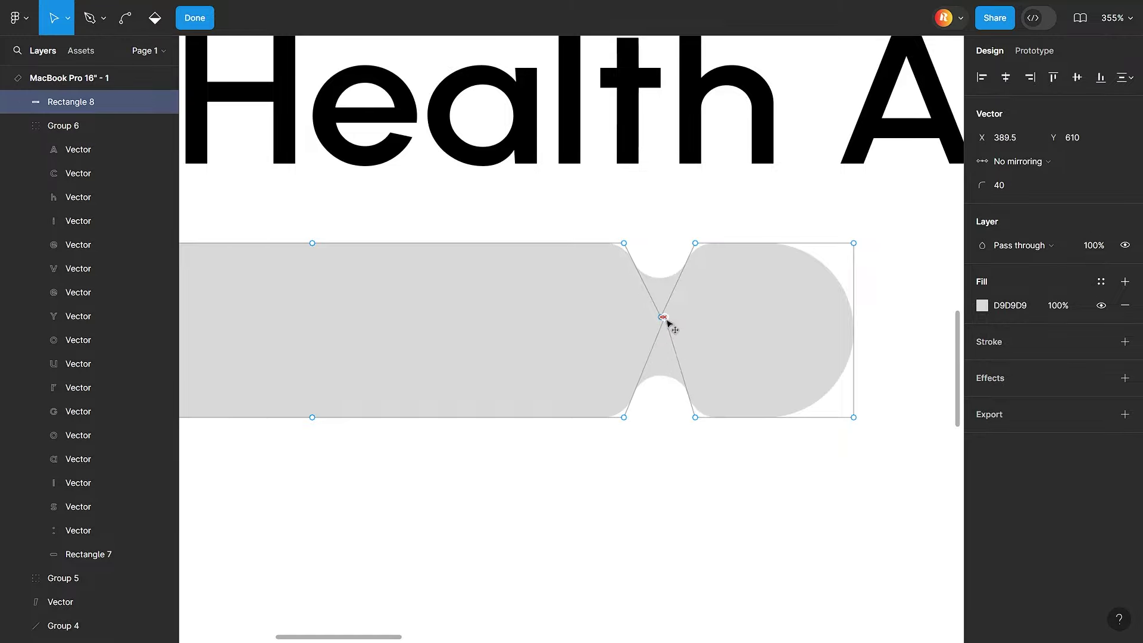
Step: Pull the middle notch points left to pinch the shape
click(663, 338)
scroll(663, 339, up, 3)
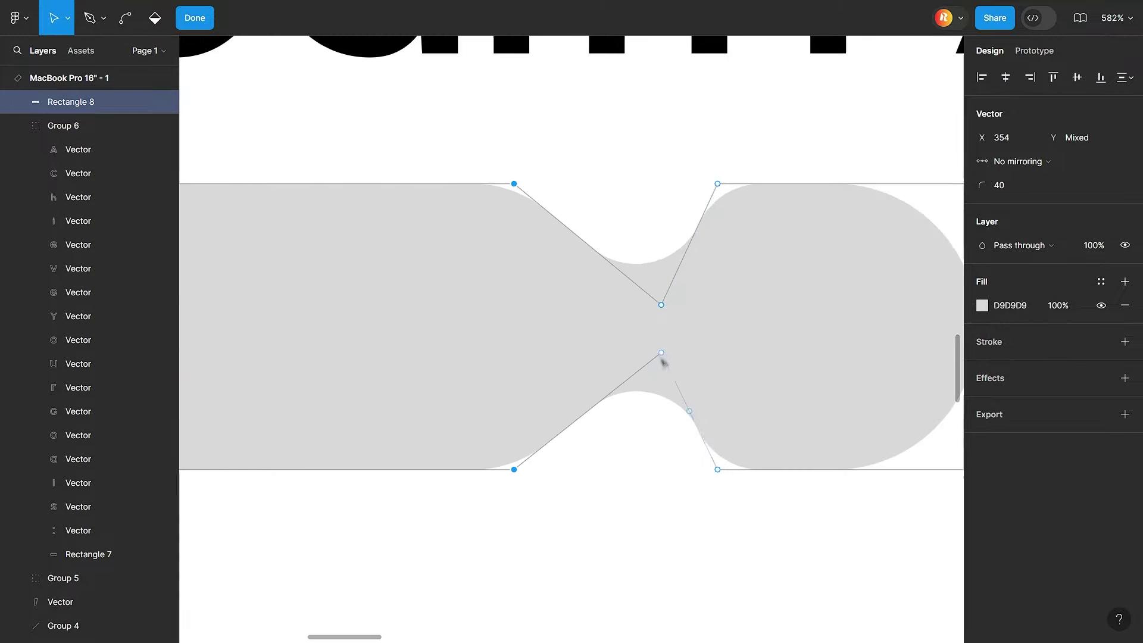
mouse_move(661, 359)
mouse_down()
mouse_move(622, 356)
mouse_move(623, 309)
mouse_up()
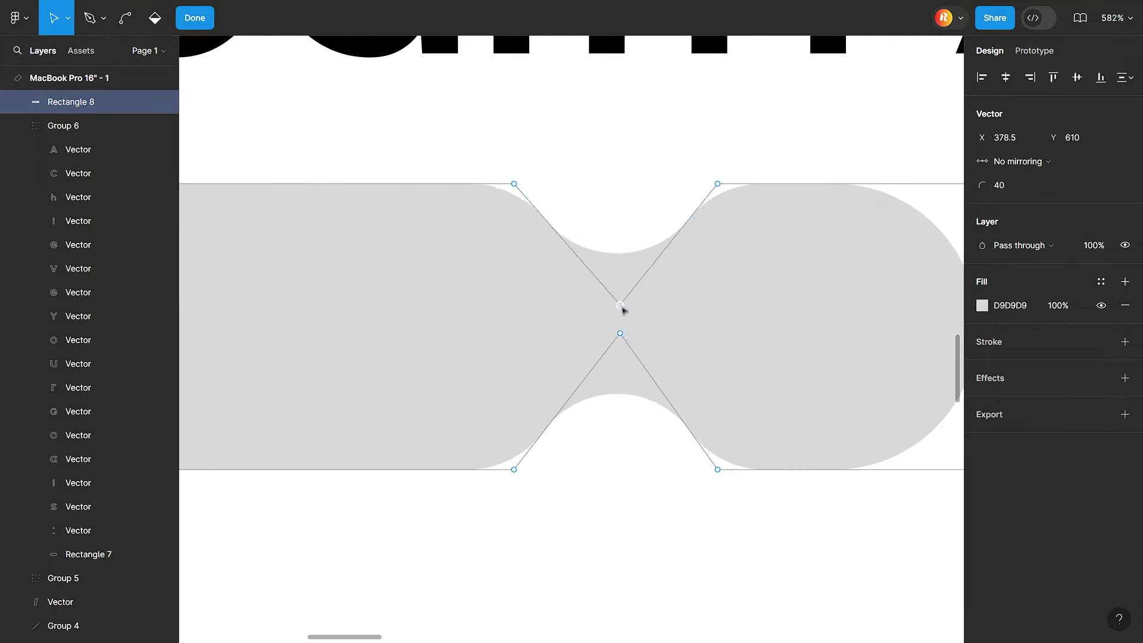
key(Escape)
scroll(619, 429, down, 10)
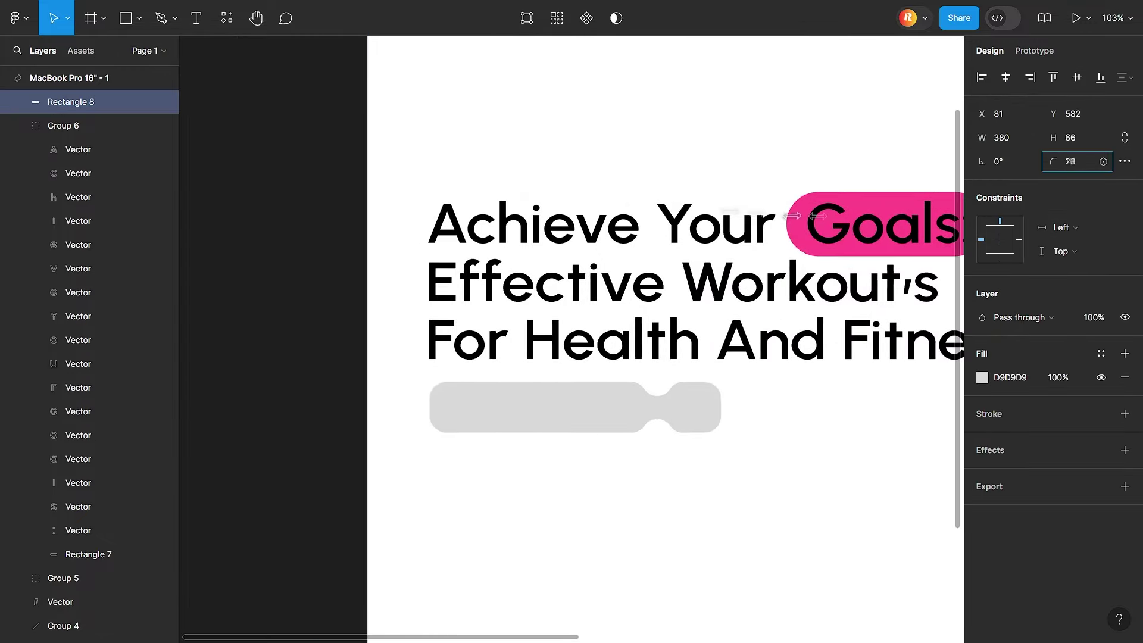
Step: Make the button shape taller (height 86) and fill it pink FF458B
click(700, 241)
click(797, 226)
click(591, 401)
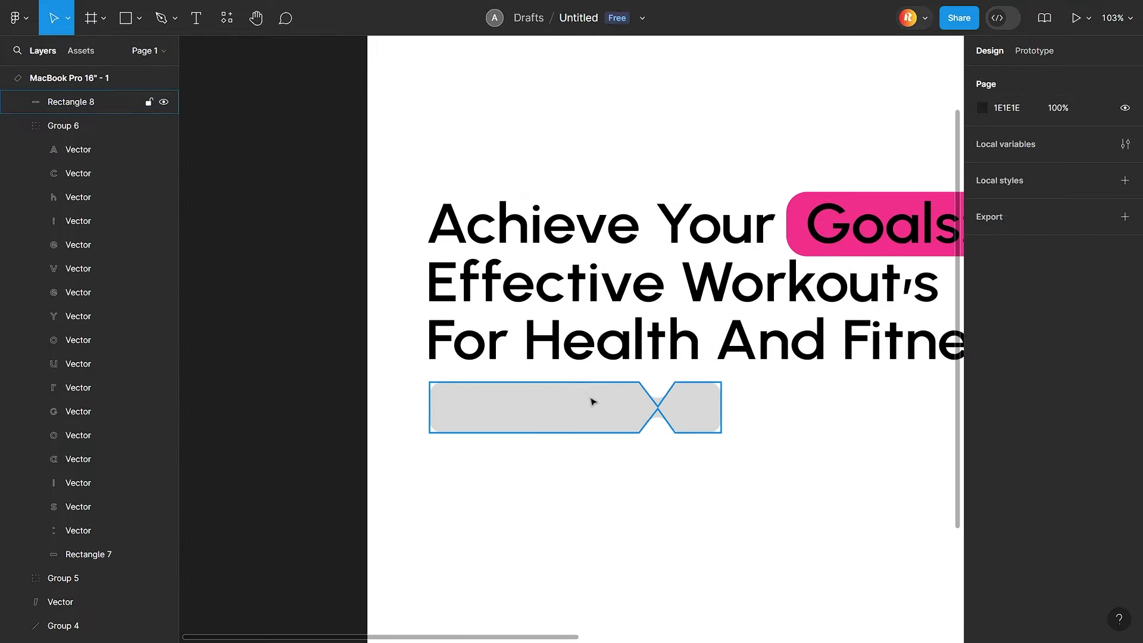
drag(592, 433, 591, 447)
click(898, 474)
click(721, 443)
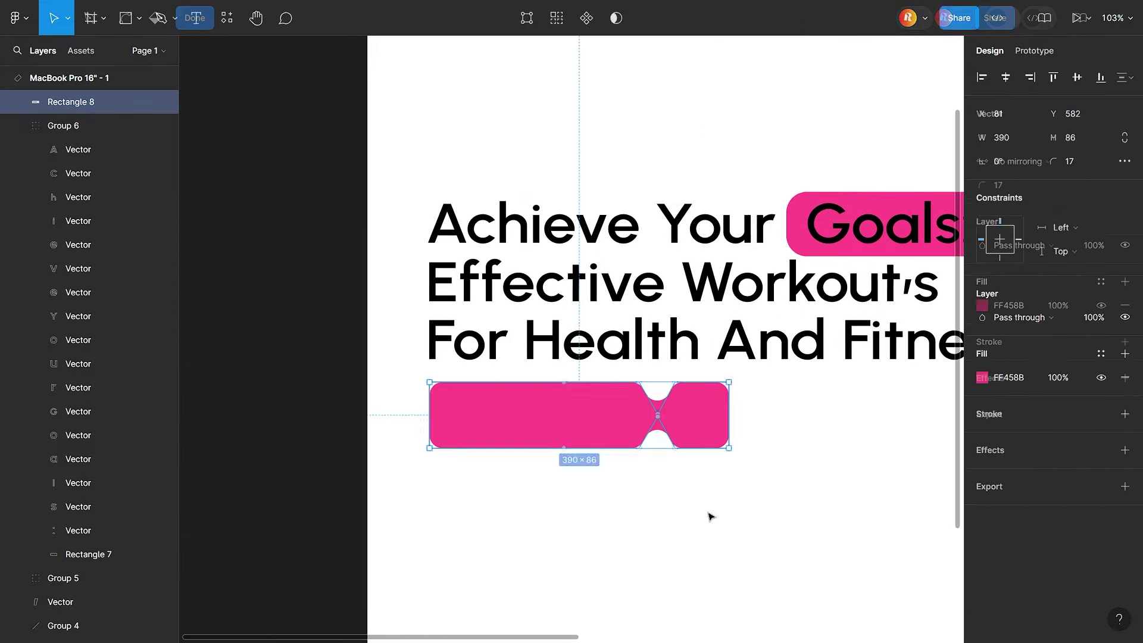
click(709, 515)
Step: Place a text box inside the pink button with font size 38
click(186, 32)
click(465, 405)
text(View More)
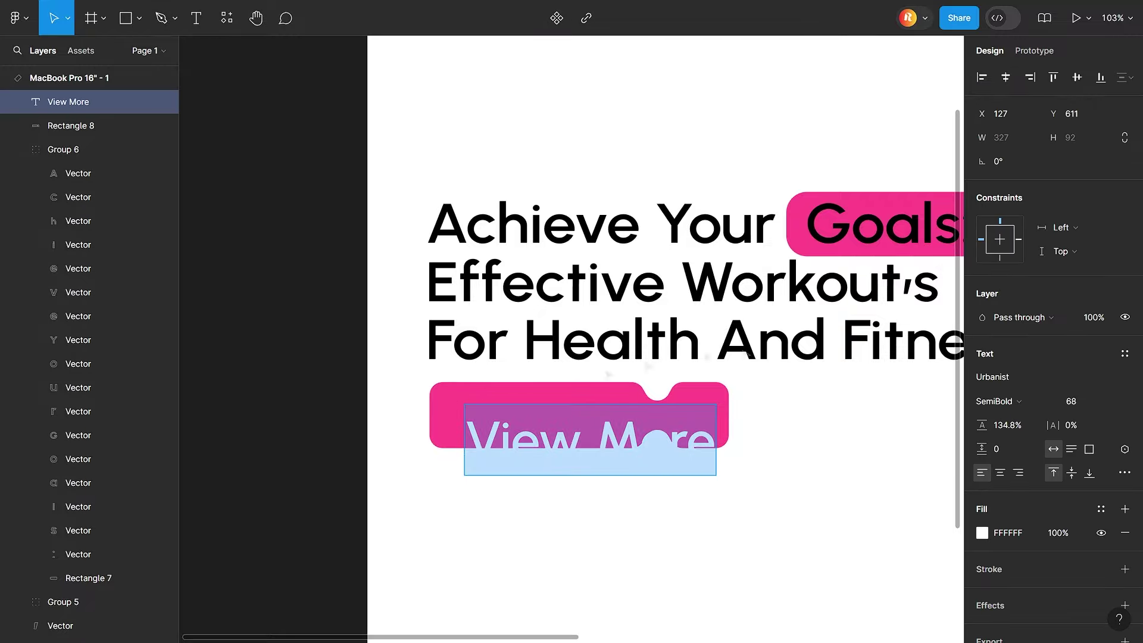
text(38)
key(Return)
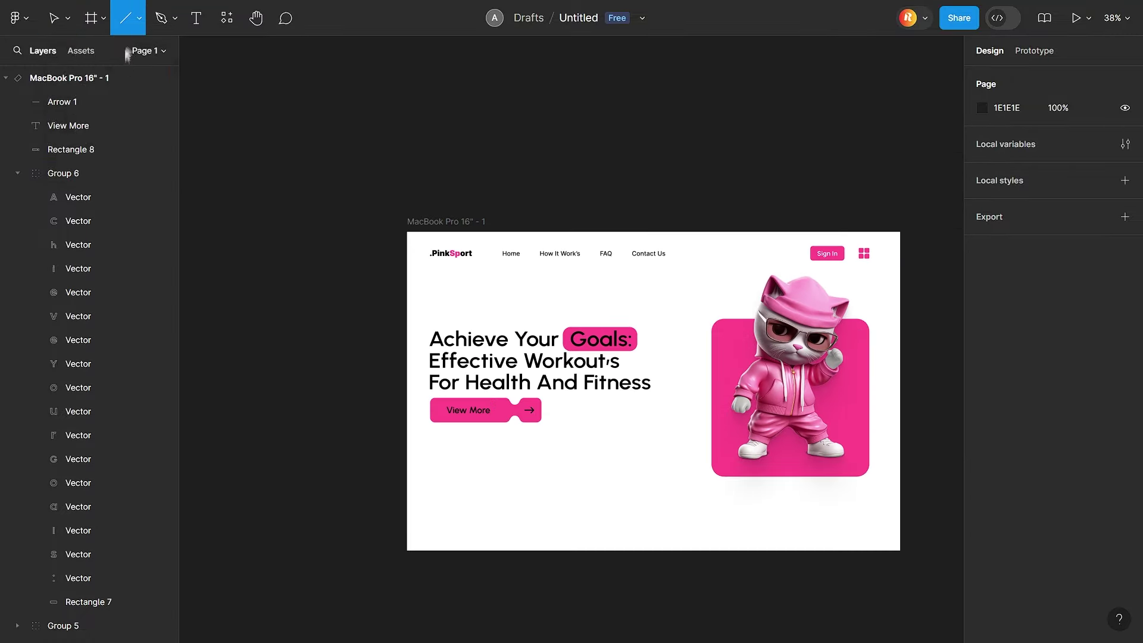
Step: Draw a grey rectangle below the button, resize it, and place a copy to its right
drag(428, 453, 667, 532)
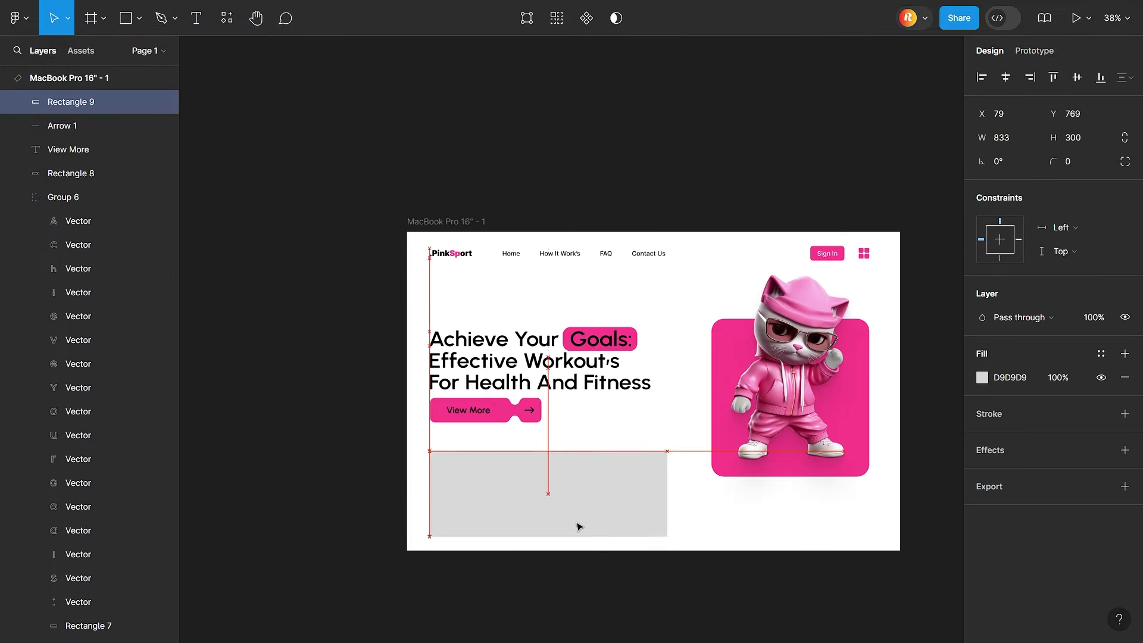
key(Escape)
scroll(503, 502, up, 3)
click(474, 373)
drag(580, 330, 580, 309)
drag(776, 407, 788, 407)
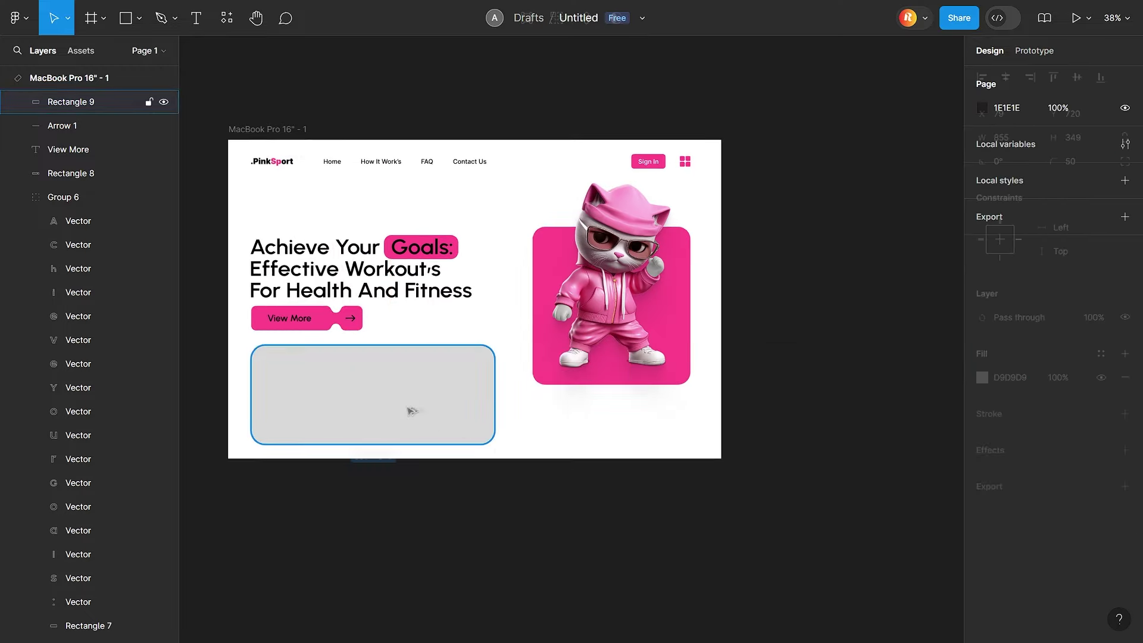
drag(403, 410, 595, 410)
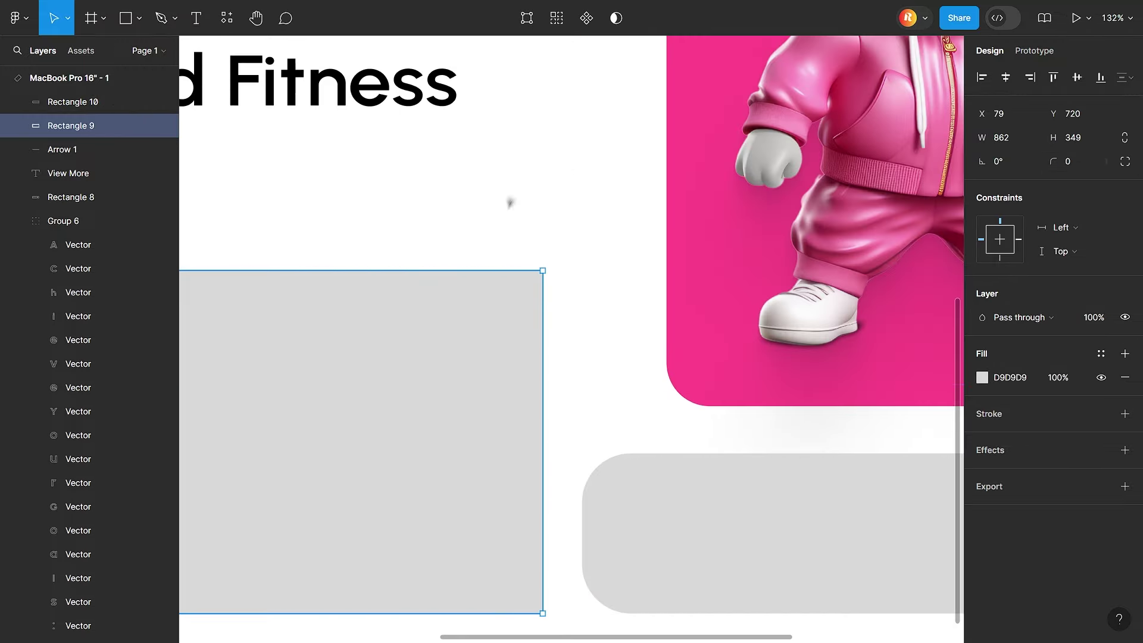
Step: Give the left card a stepped corner via new vector points and corner radius 47
double_click(543, 442)
click(542, 398)
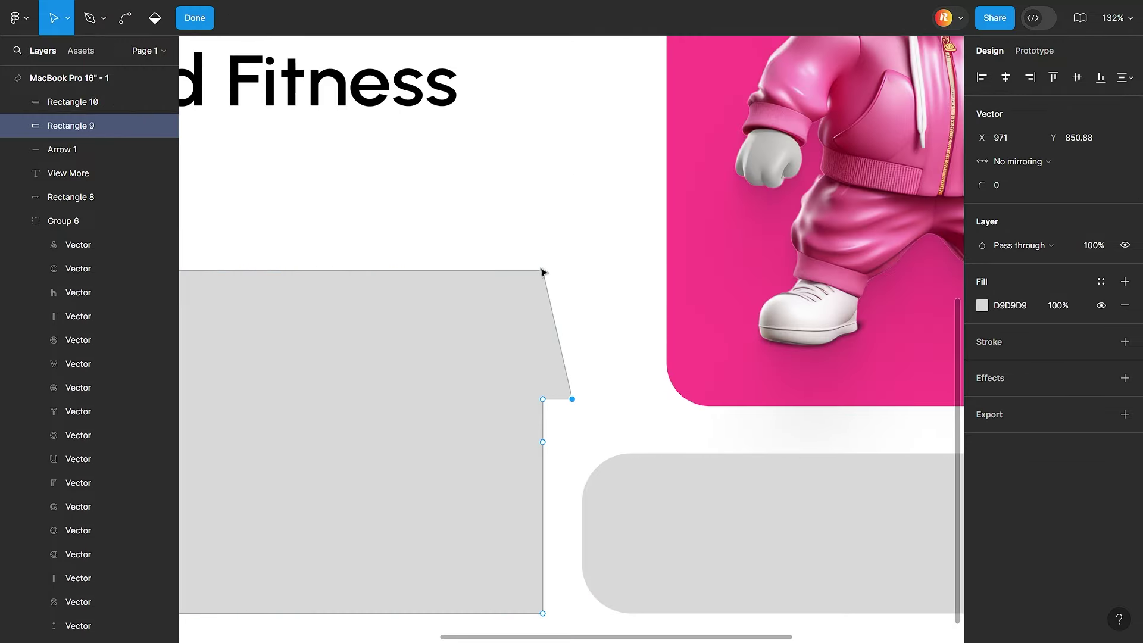
drag(542, 271, 601, 271)
drag(574, 403, 622, 404)
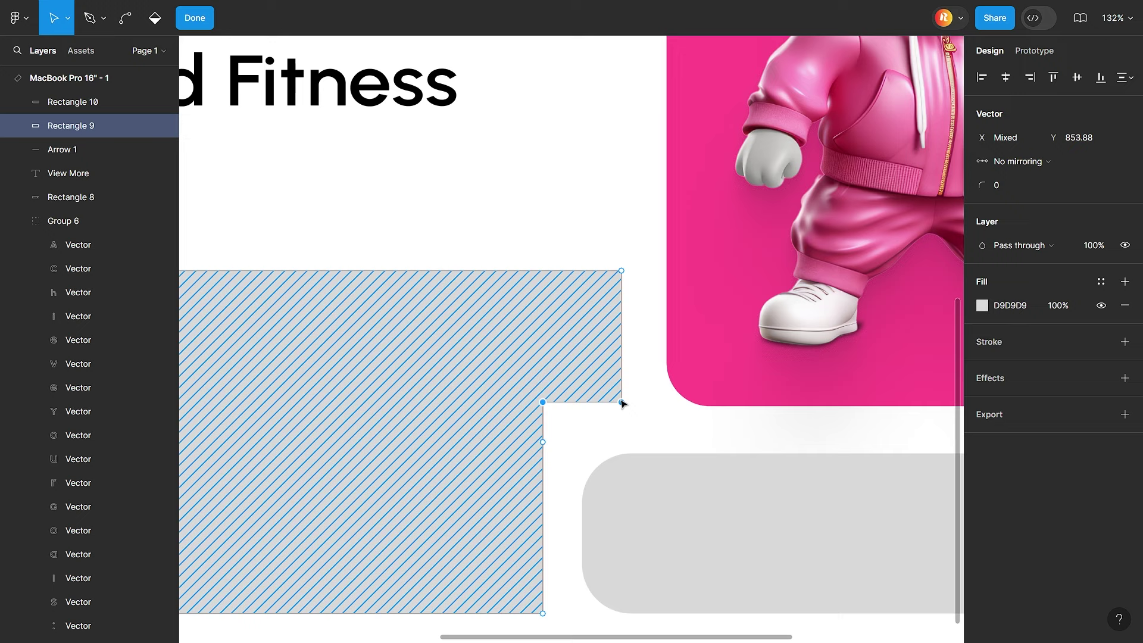
key(Escape)
drag(1053, 161, 602, 198)
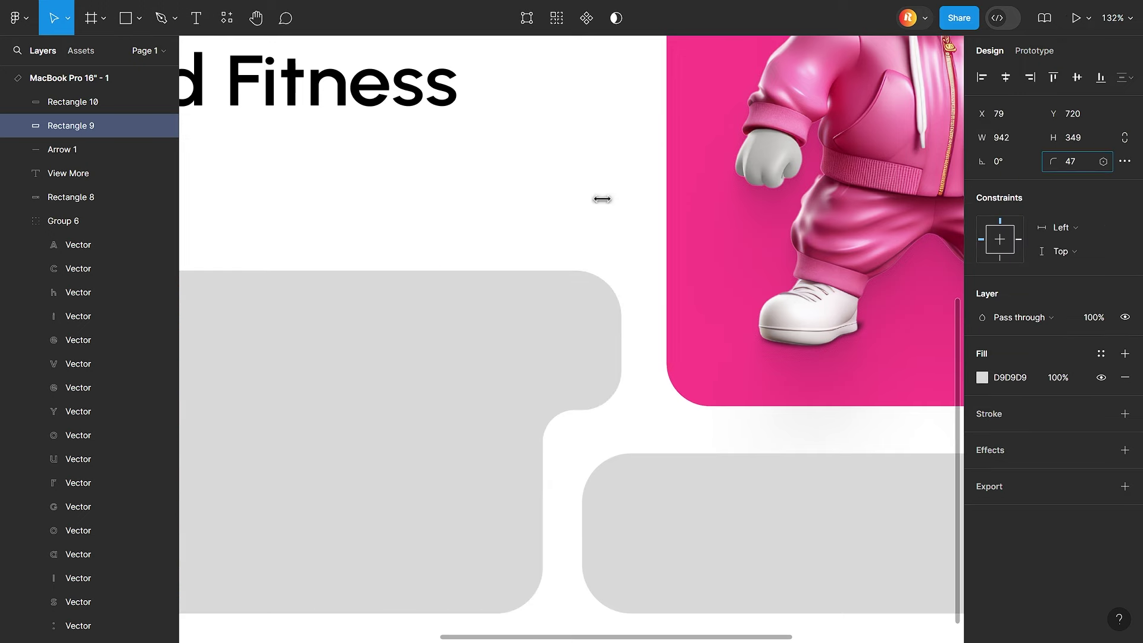
Step: Move the heading and button up slightly
scroll(543, 416, down, 5)
scroll(581, 485, up, 3)
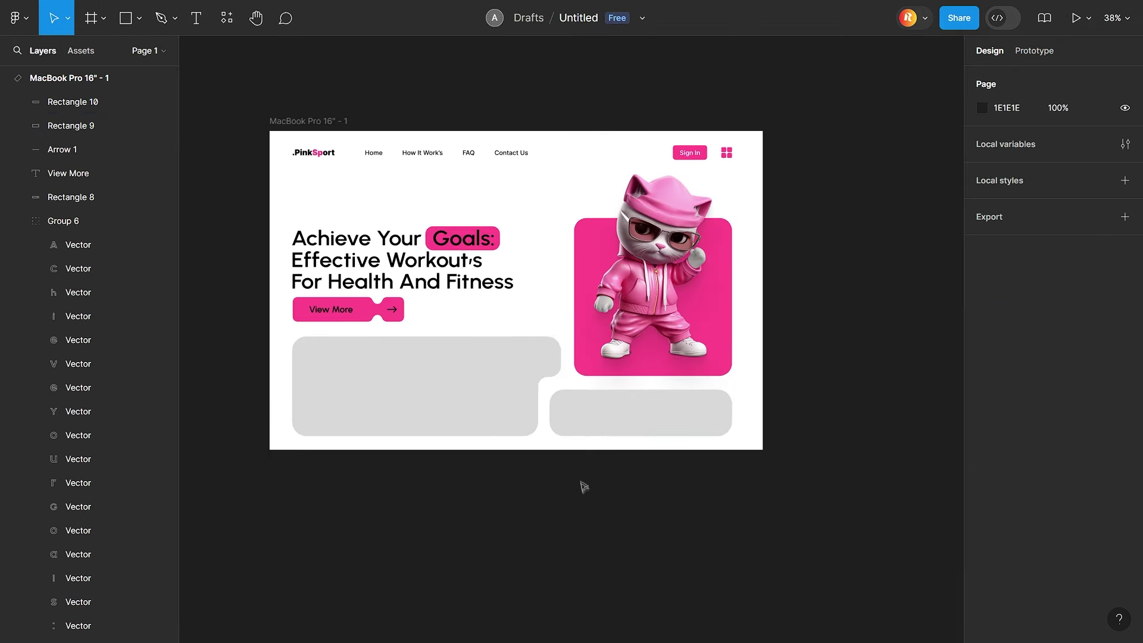
scroll(581, 485, up, 3)
click(513, 287)
click(500, 275)
scroll(516, 476, down, 5)
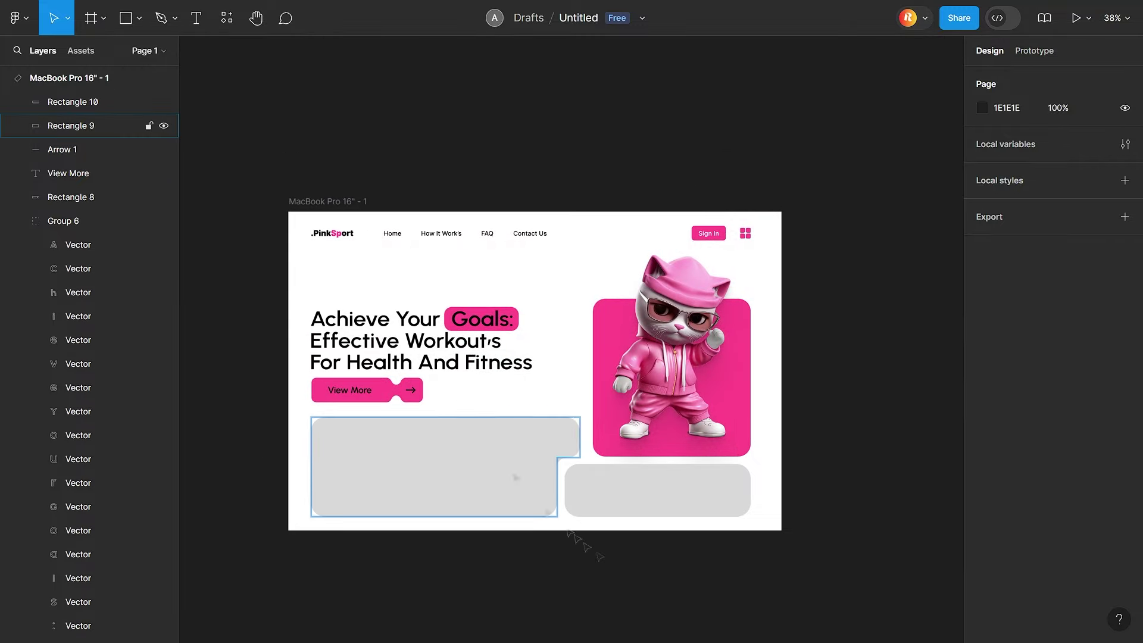
drag(556, 410, 304, 300)
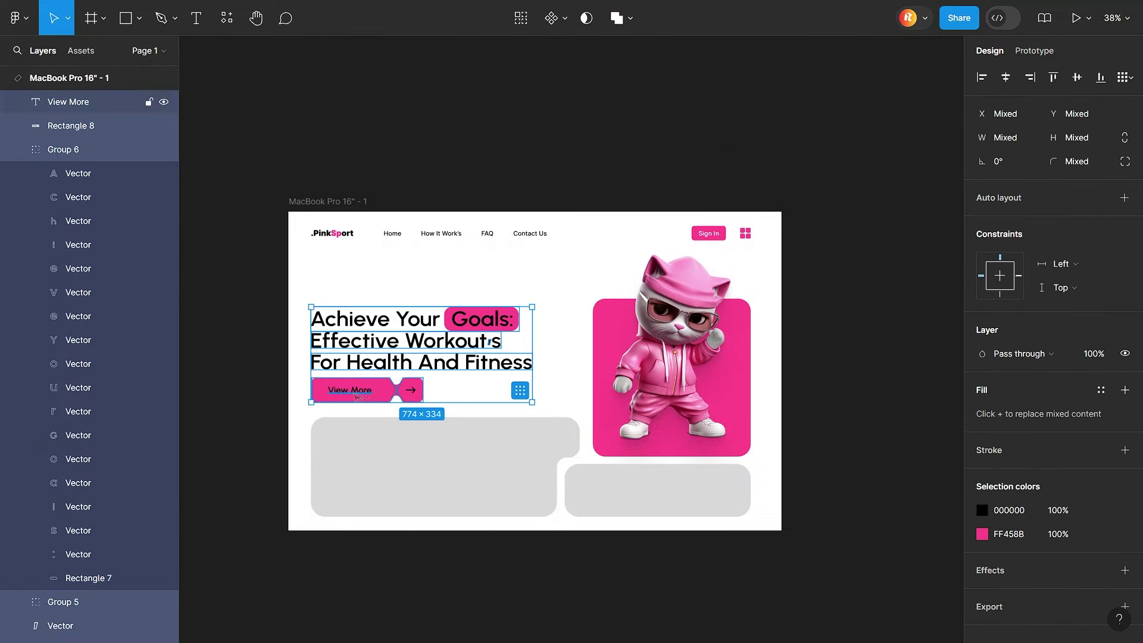
drag(414, 418, 415, 395)
Step: Search Unsplash photos for 'workout' and browse the results
scroll(488, 344, up, 5)
click(495, 258)
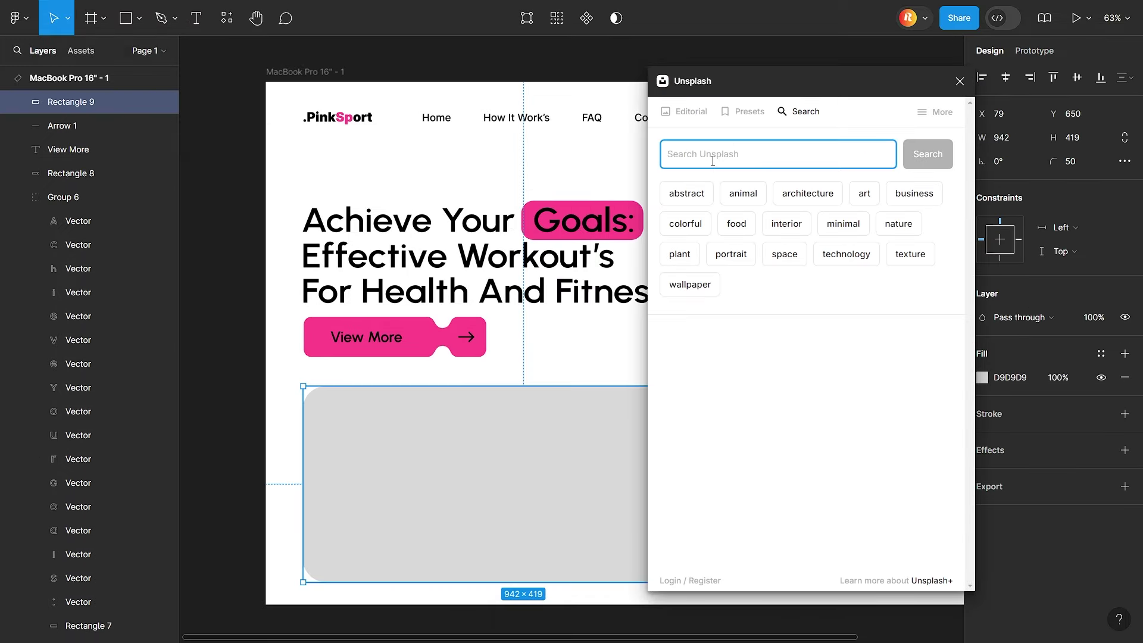
key(Return)
scroll(814, 367, down, 5)
scroll(819, 360, down, 5)
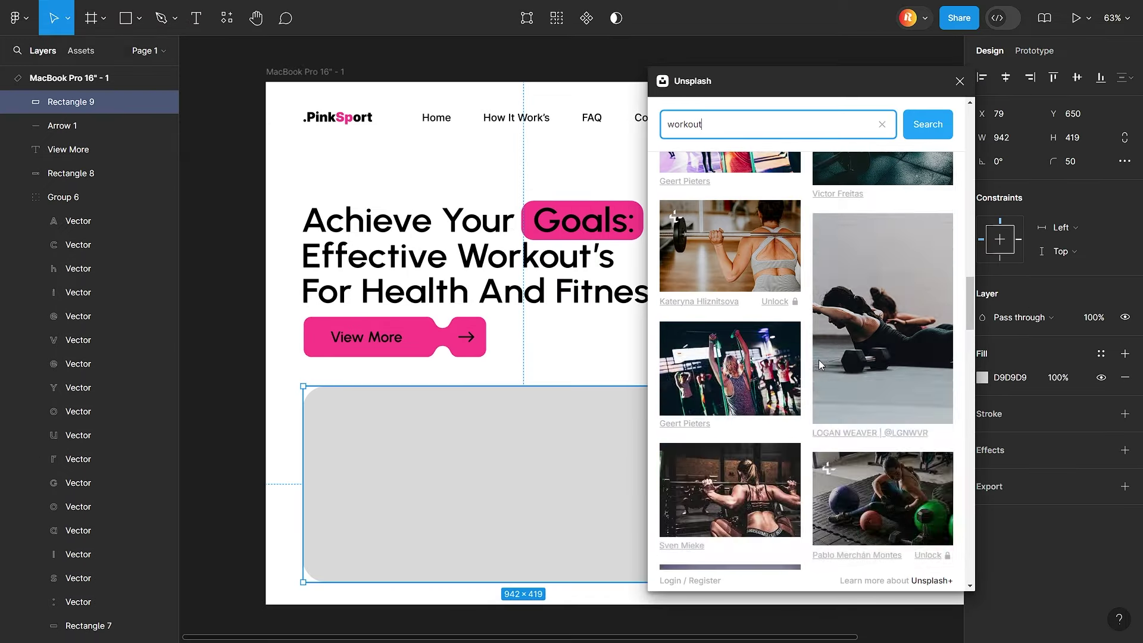
scroll(824, 341, down, 5)
scroll(824, 341, down, 5)
scroll(824, 345, down, 5)
scroll(827, 350, down, 5)
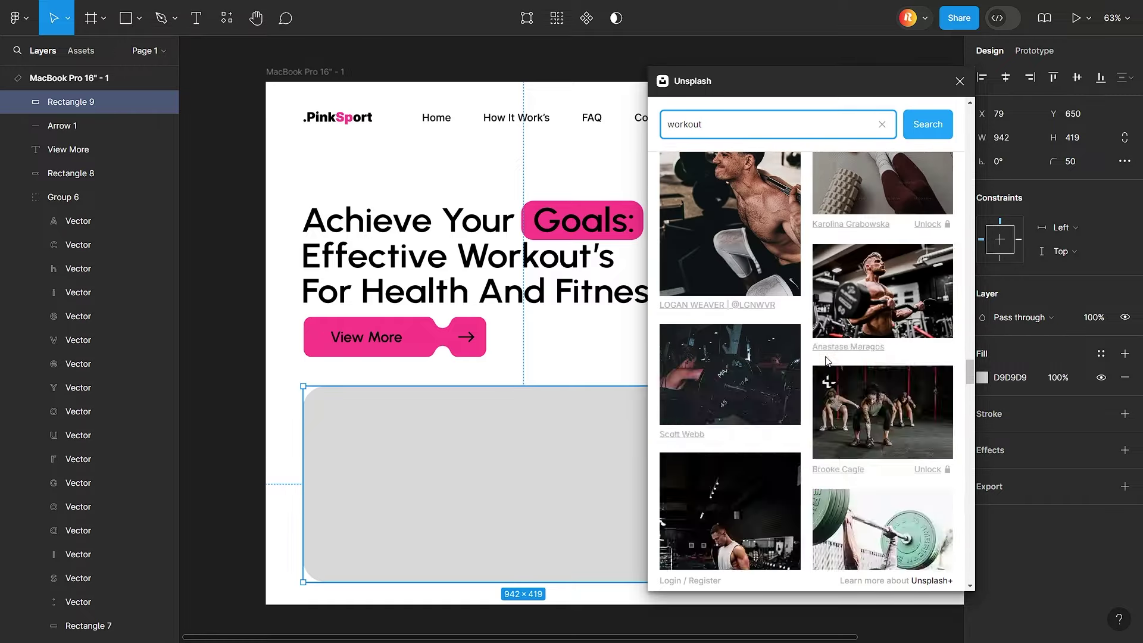
scroll(828, 355, down, 5)
scroll(828, 355, down, 5)
scroll(831, 357, down, 5)
scroll(833, 359, down, 5)
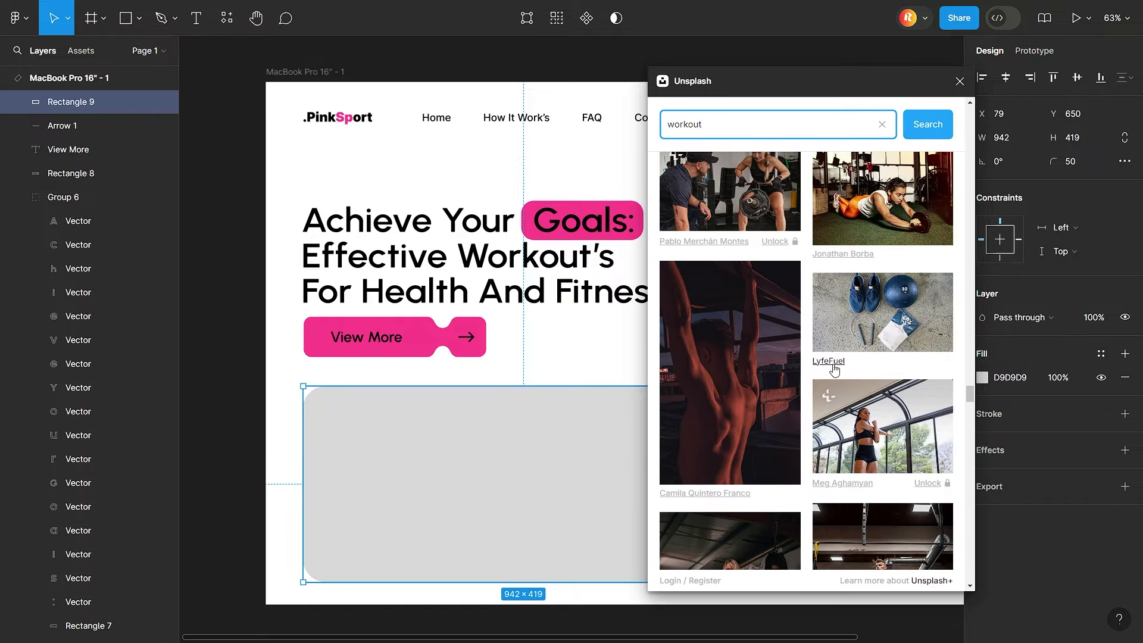
scroll(833, 363, down, 5)
scroll(833, 363, down, 5)
scroll(833, 363, down, 5)
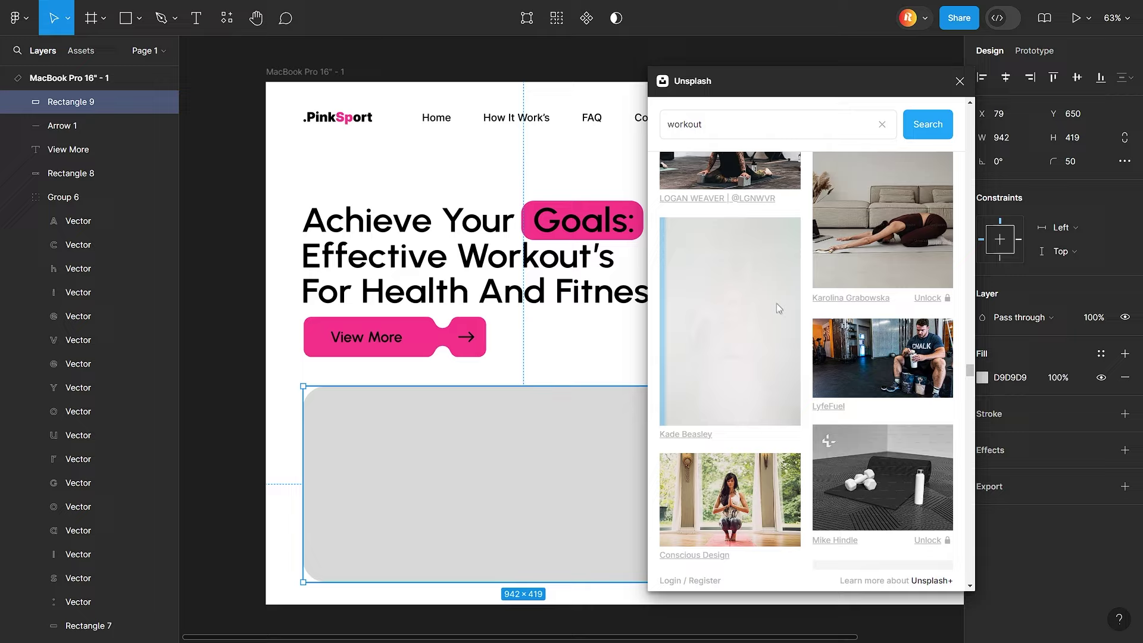
Step: Fill the left card with a photo, trying boxing and stretching before settling on running shoes
click(774, 330)
scroll(833, 369, down, 5)
scroll(880, 393, down, 5)
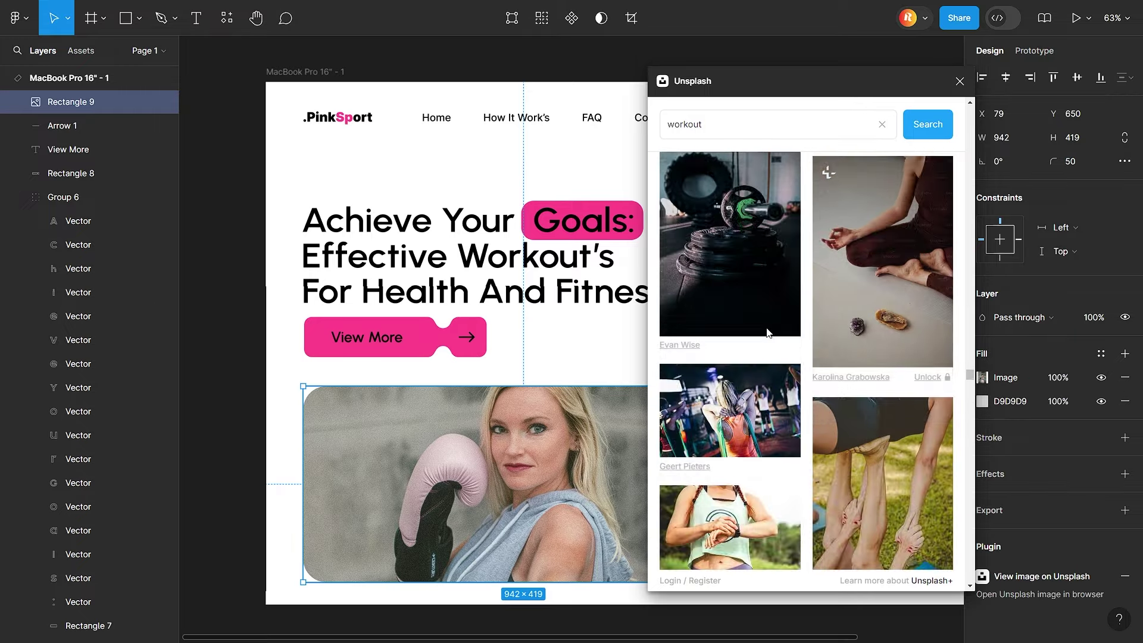
scroll(915, 408, down, 5)
scroll(915, 408, down, 5)
scroll(914, 406, down, 5)
scroll(914, 407, down, 5)
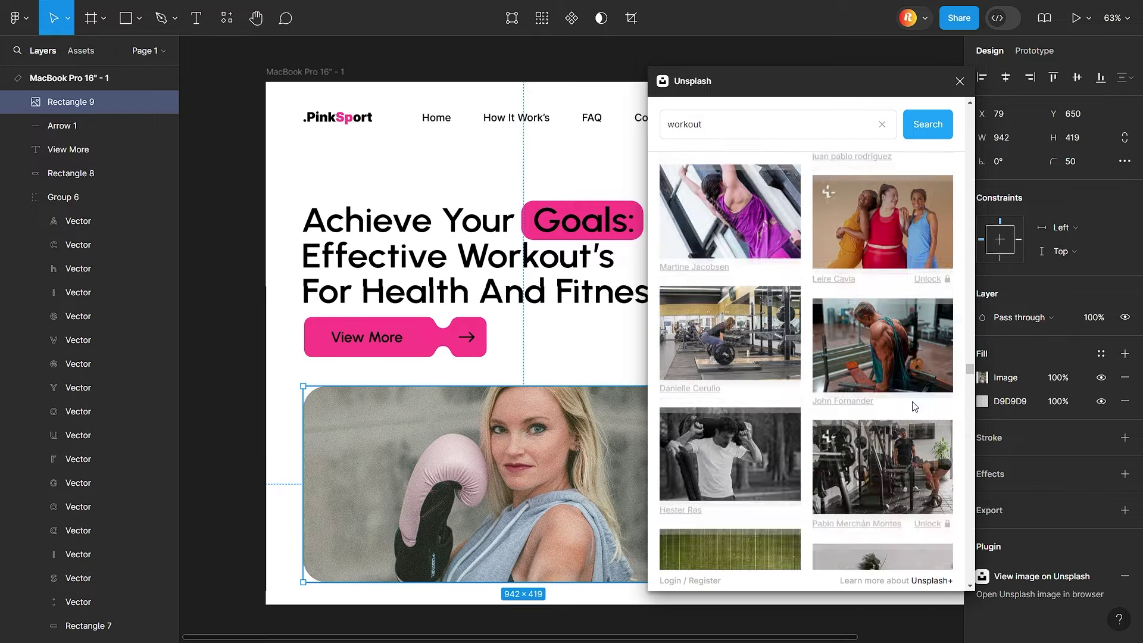
scroll(913, 406, down, 5)
scroll(899, 393, down, 5)
scroll(883, 378, down, 5)
click(883, 377)
scroll(876, 420, down, 5)
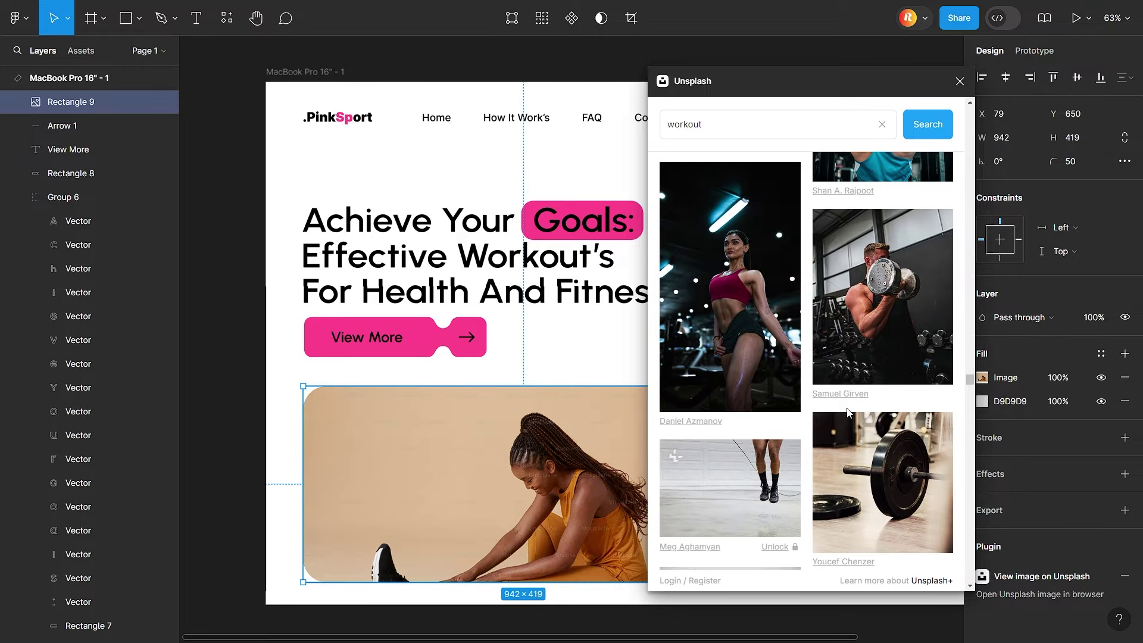
scroll(848, 412, down, 5)
scroll(846, 407, down, 5)
scroll(845, 406, down, 5)
scroll(844, 406, down, 5)
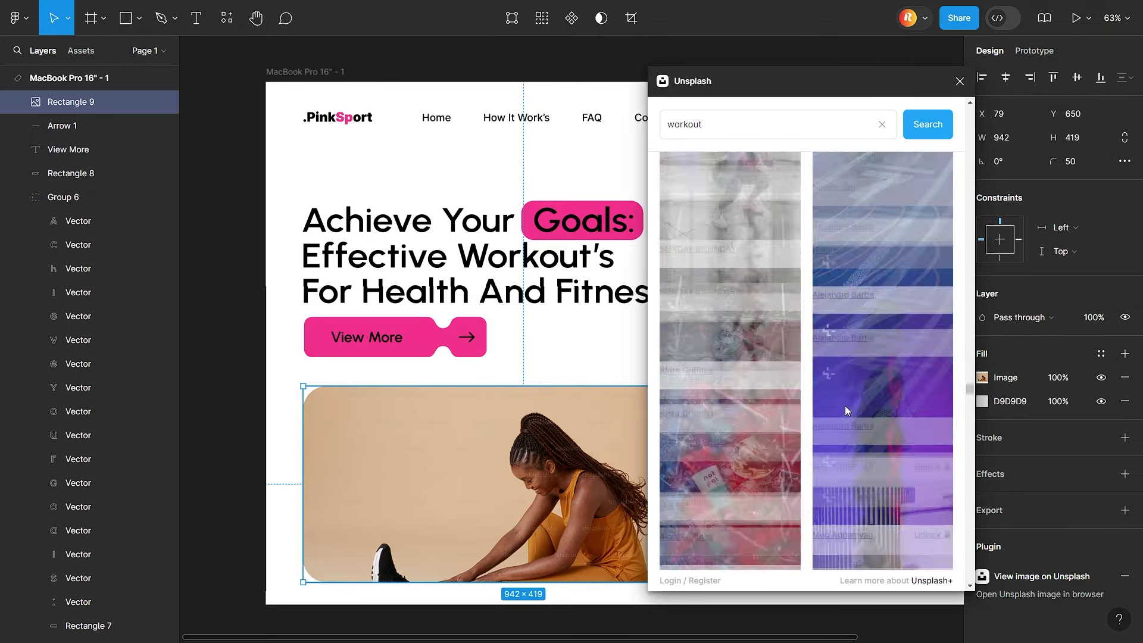
scroll(845, 405, down, 5)
scroll(845, 405, down, 5)
scroll(845, 405, down, 5)
click(244, 316)
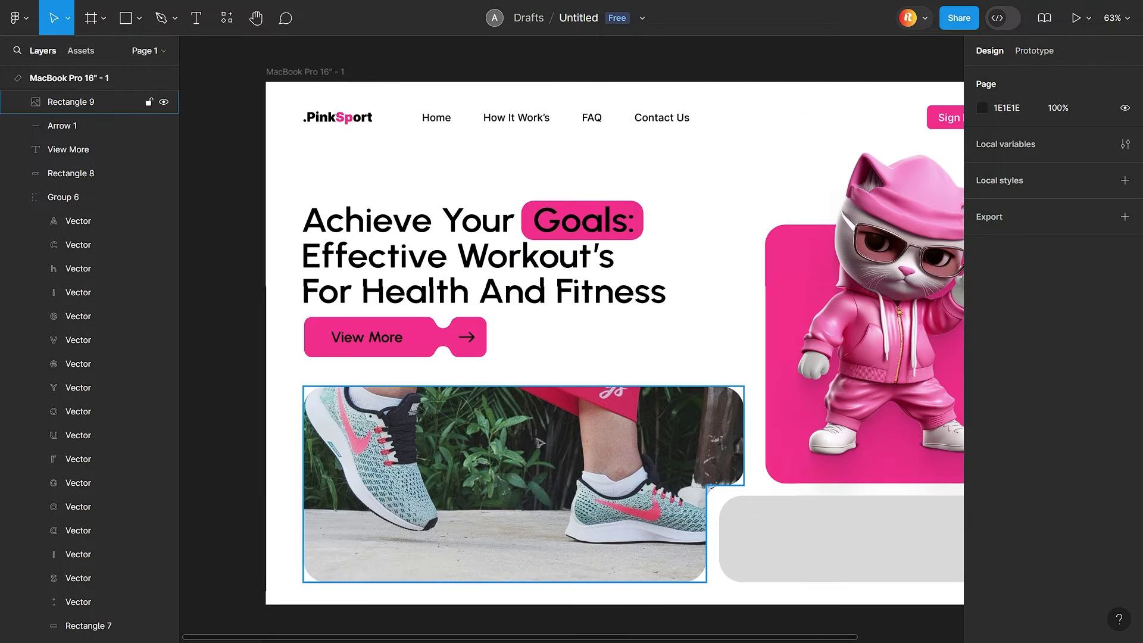
scroll(524, 418, down, 3)
Step: Remove the grey fill and adjust the photo's exposure, saturation, highlights and shadows
click(526, 419)
click(1124, 401)
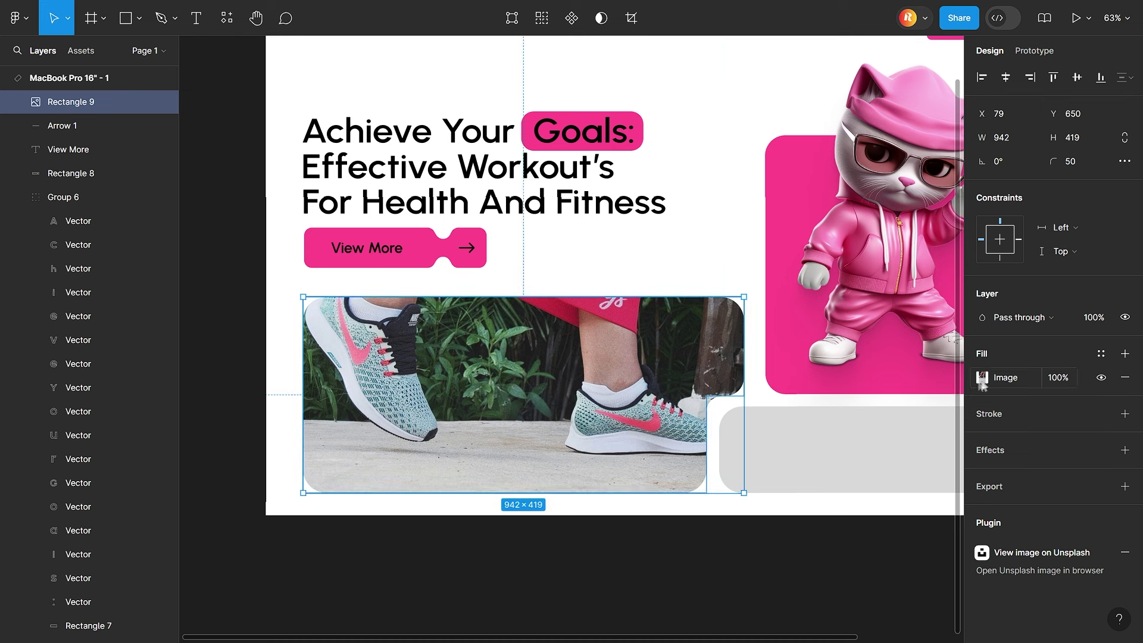
click(981, 377)
mouse_move(911, 466)
mouse_down()
mouse_move(901, 466)
mouse_move(971, 490)
mouse_move(910, 489)
mouse_up()
drag(910, 513, 923, 516)
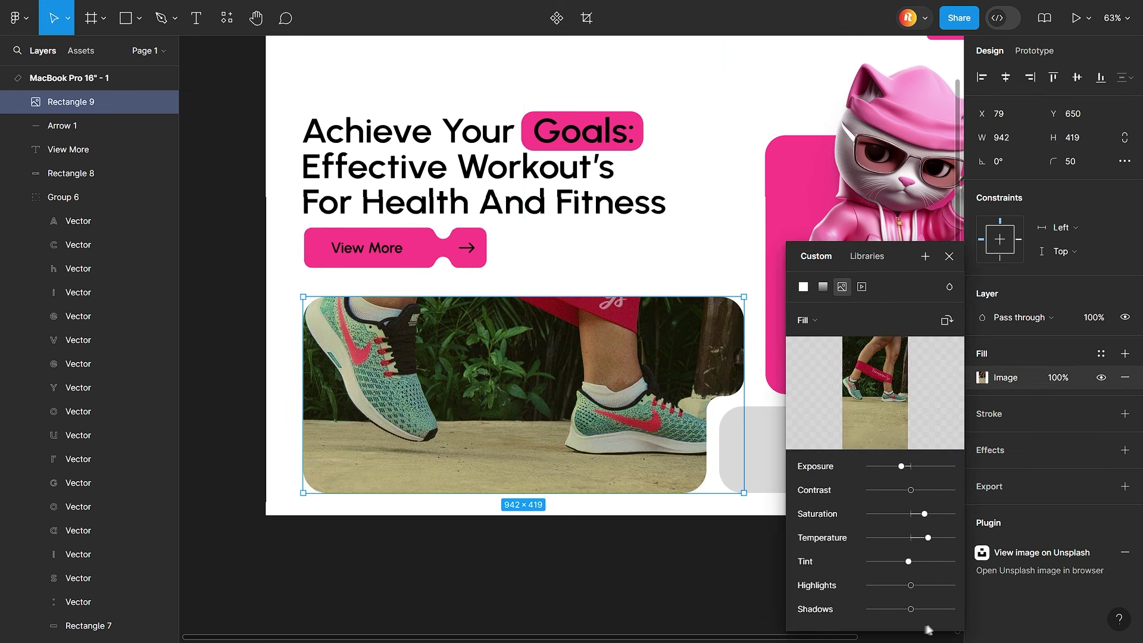
mouse_move(909, 585)
mouse_down()
mouse_move(893, 585)
mouse_move(888, 608)
mouse_up()
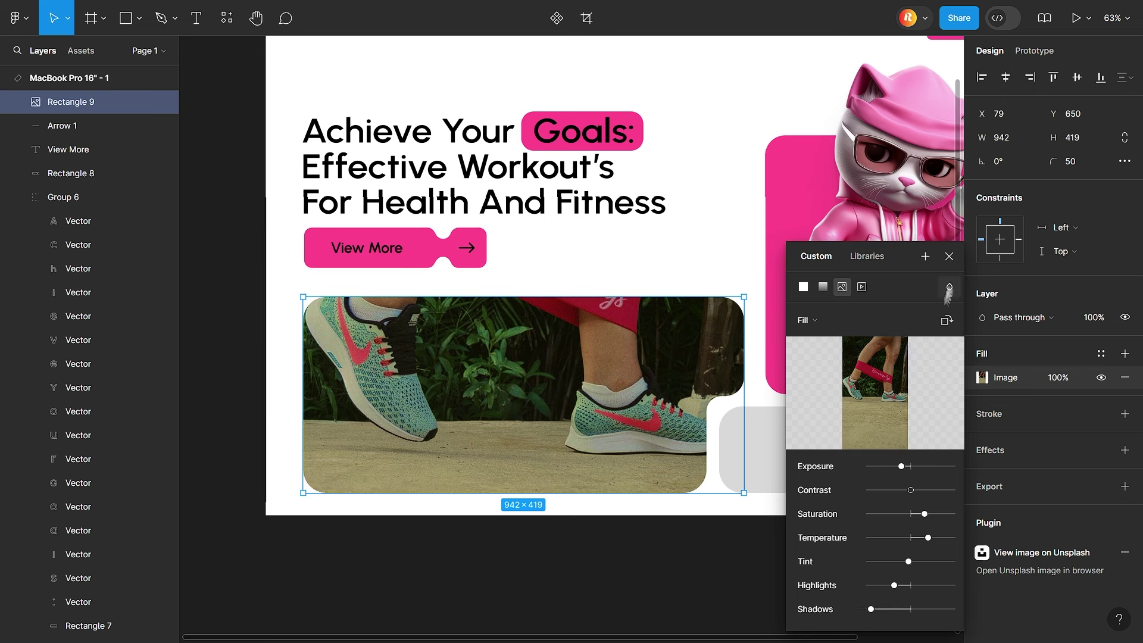
key(Escape)
key(Escape)
Step: Type the caption '50 + Challenges and video's' on the photo
click(361, 348)
text(50)
key(Escape)
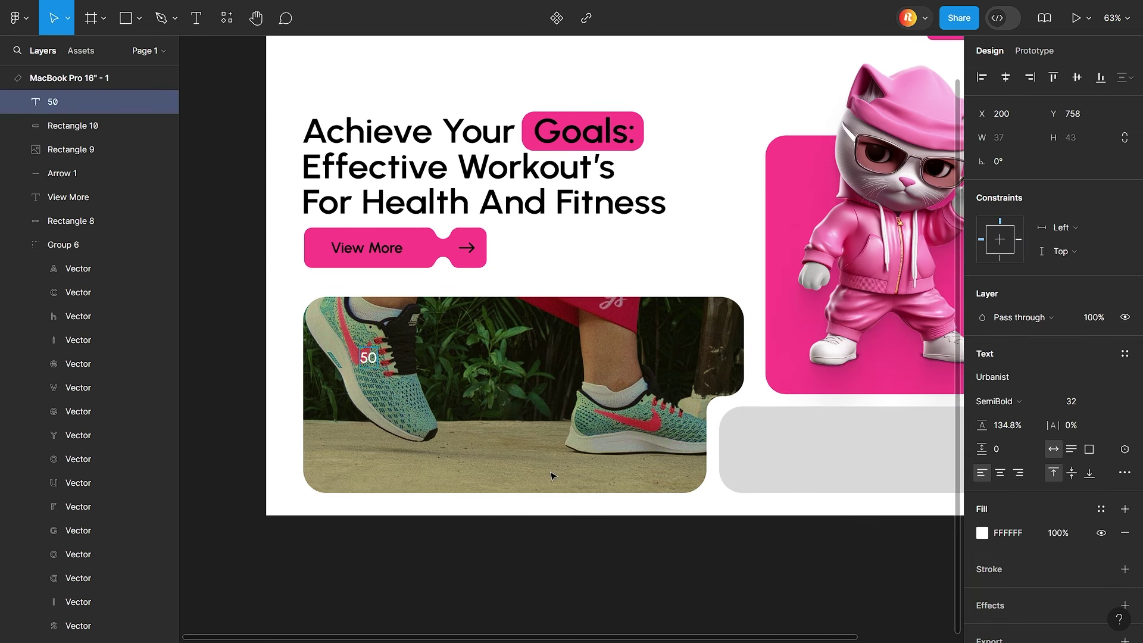
key(BackSpace)
key(BackSpace)
key(BackSpace)
text(enges and video's)
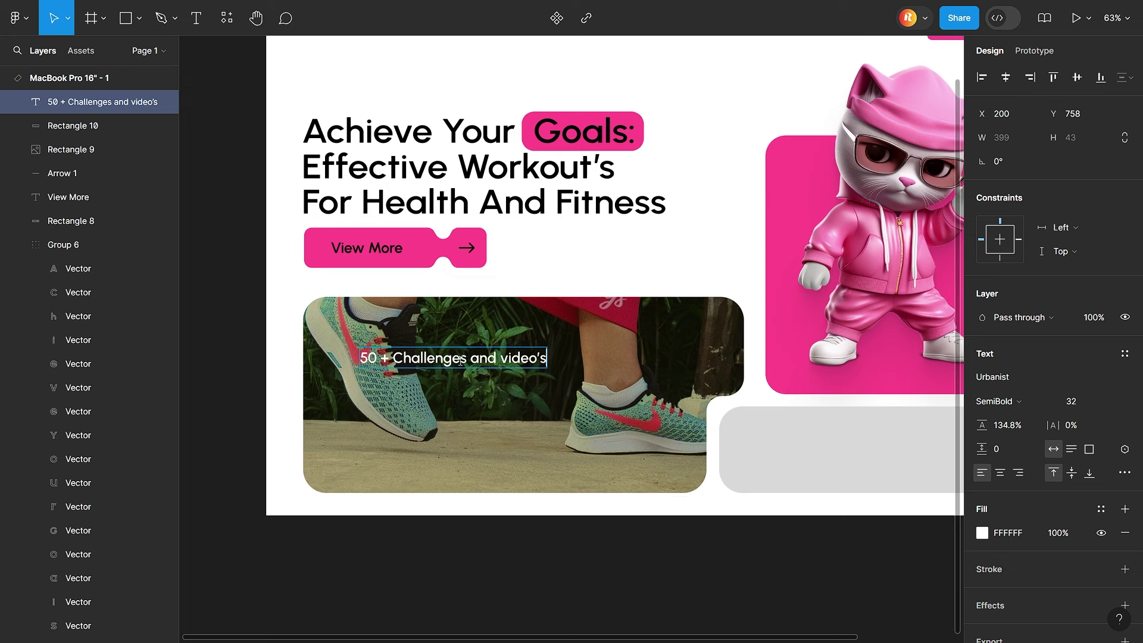
Step: Set the caption to ExtraBold, size 52, and move it up and left
click(996, 401)
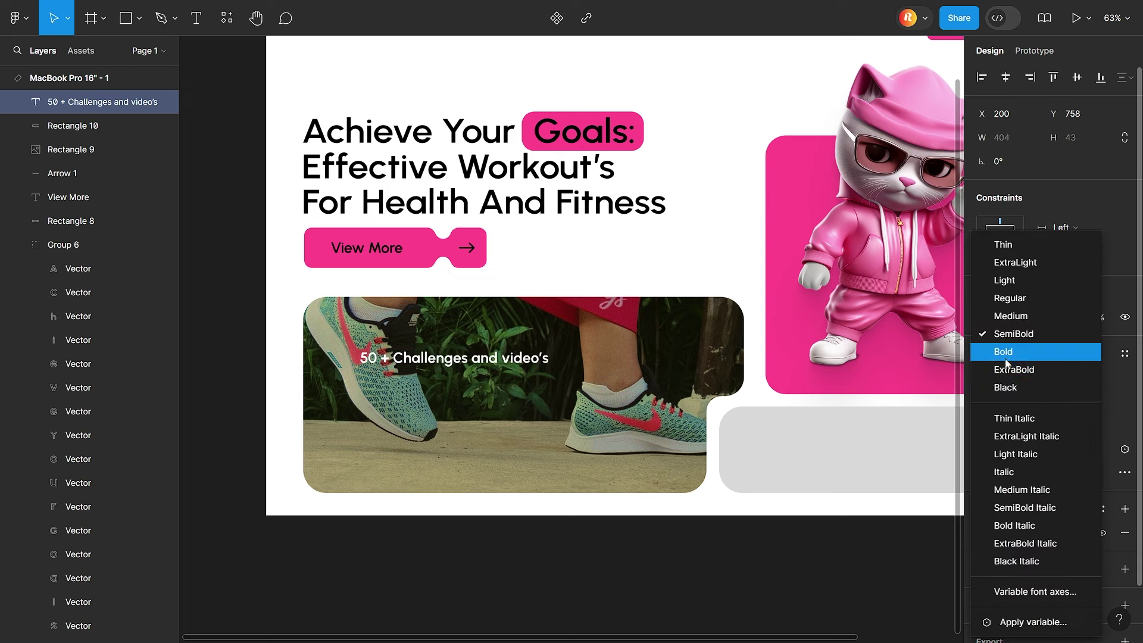
click(1018, 370)
click(1071, 401)
text(52)
key(Return)
drag(484, 369, 462, 355)
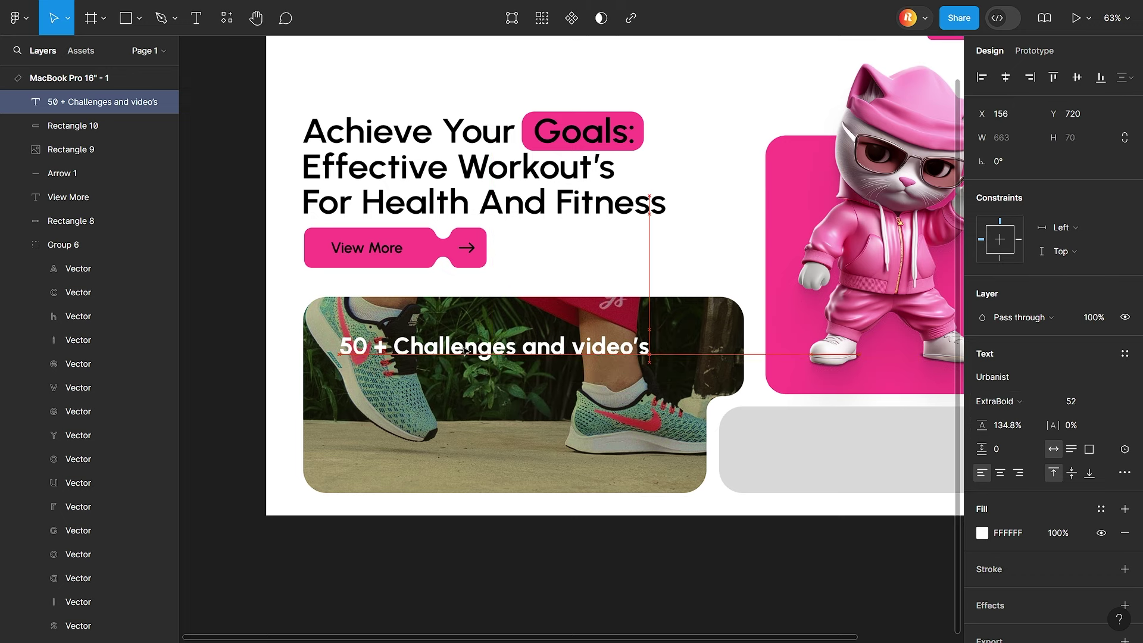
Step: Draw a line under the caption and nudge the caption above it
key(shift+l)
drag(344, 378, 650, 390)
key(Escape)
mouse_move(99, 101)
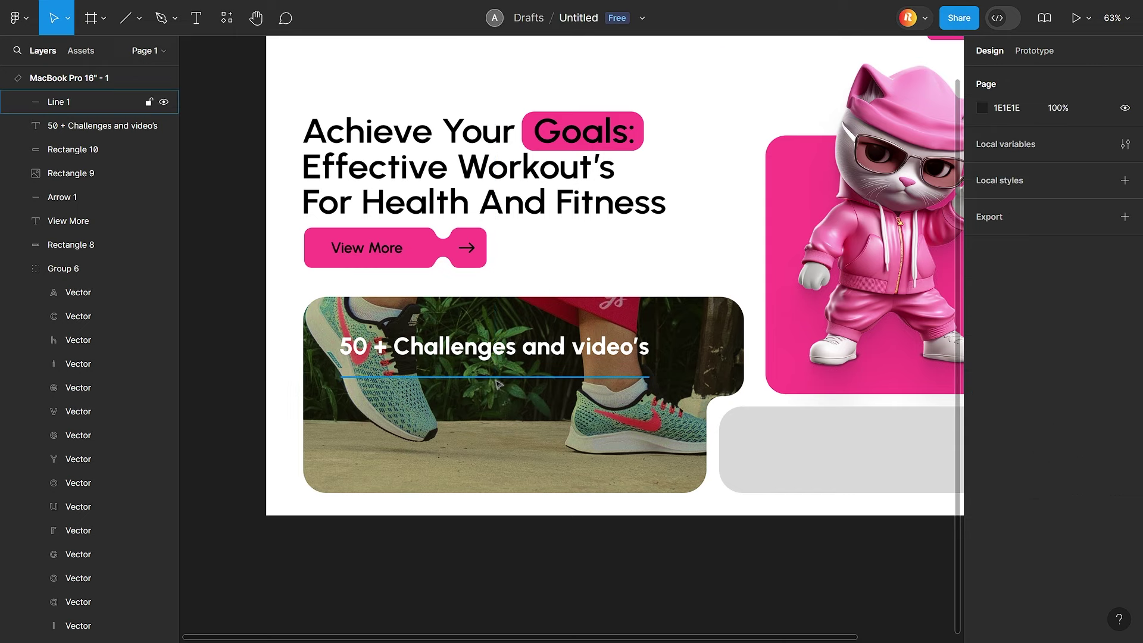
drag(488, 366, 488, 354)
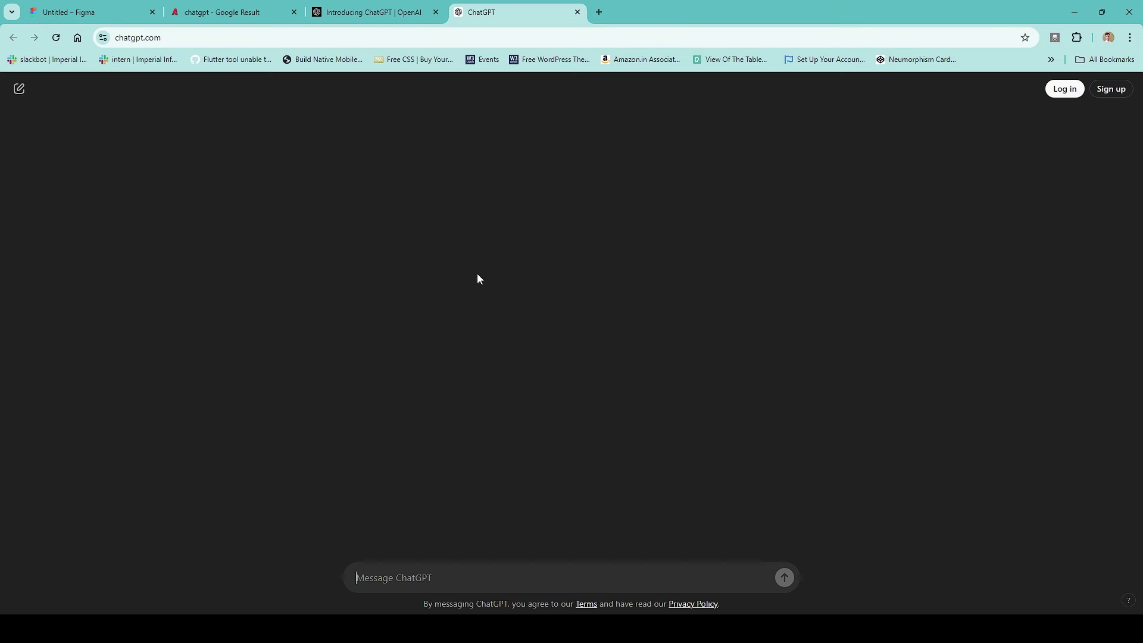
Step: Ask ChatGPT 'please give some slogans and more content for design'
text(please give some slogans )
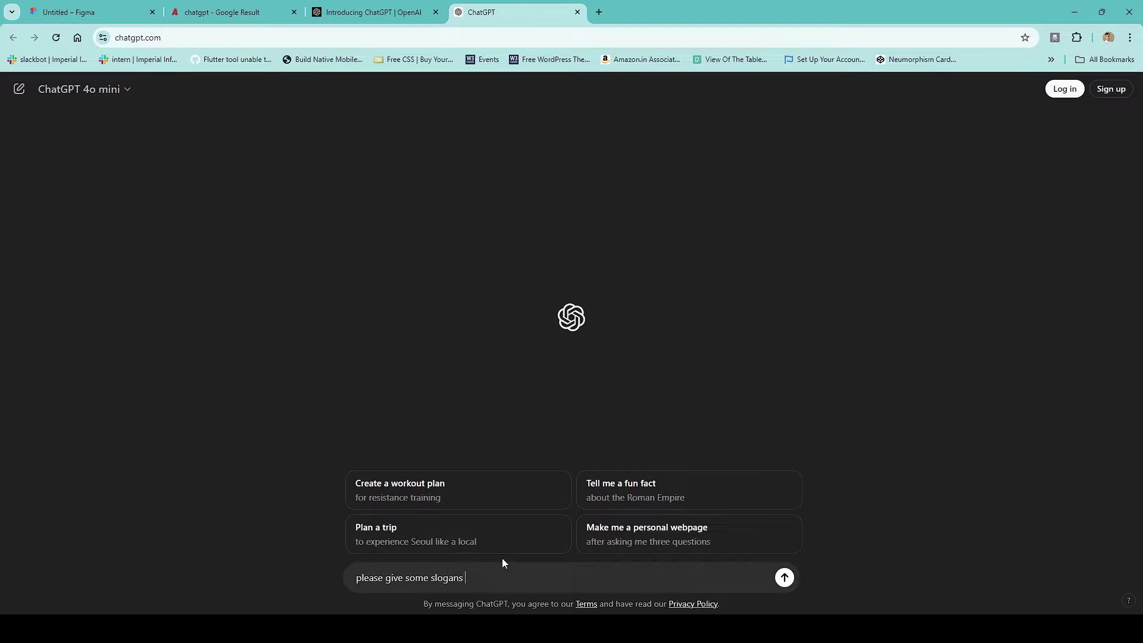
text(, text and more content)
text( for workout we)
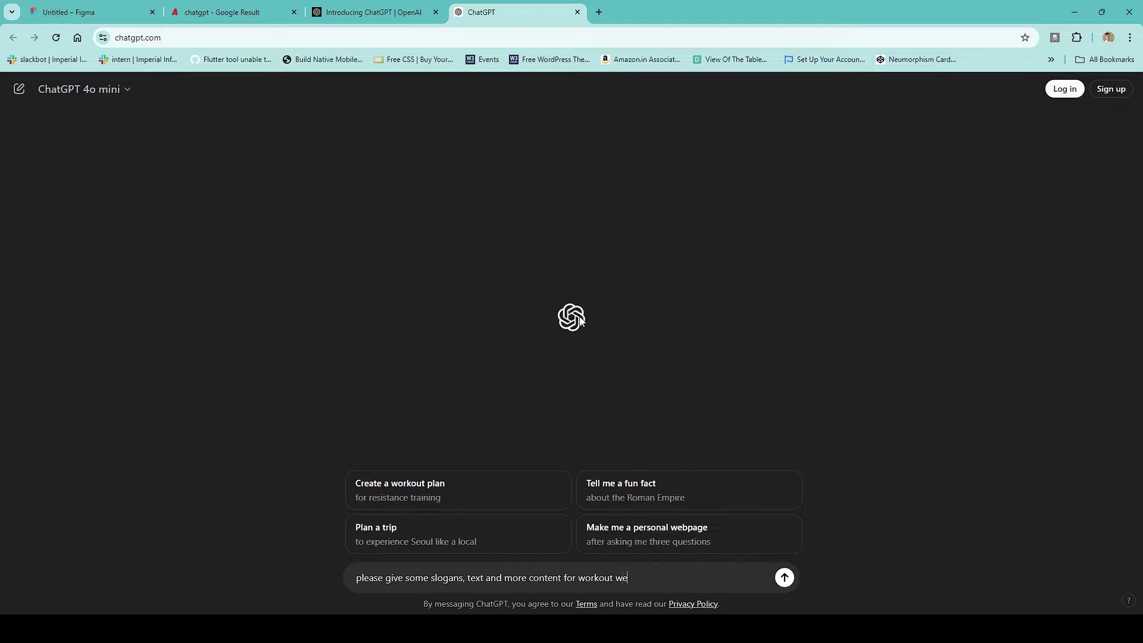
text(design)
key(Return)
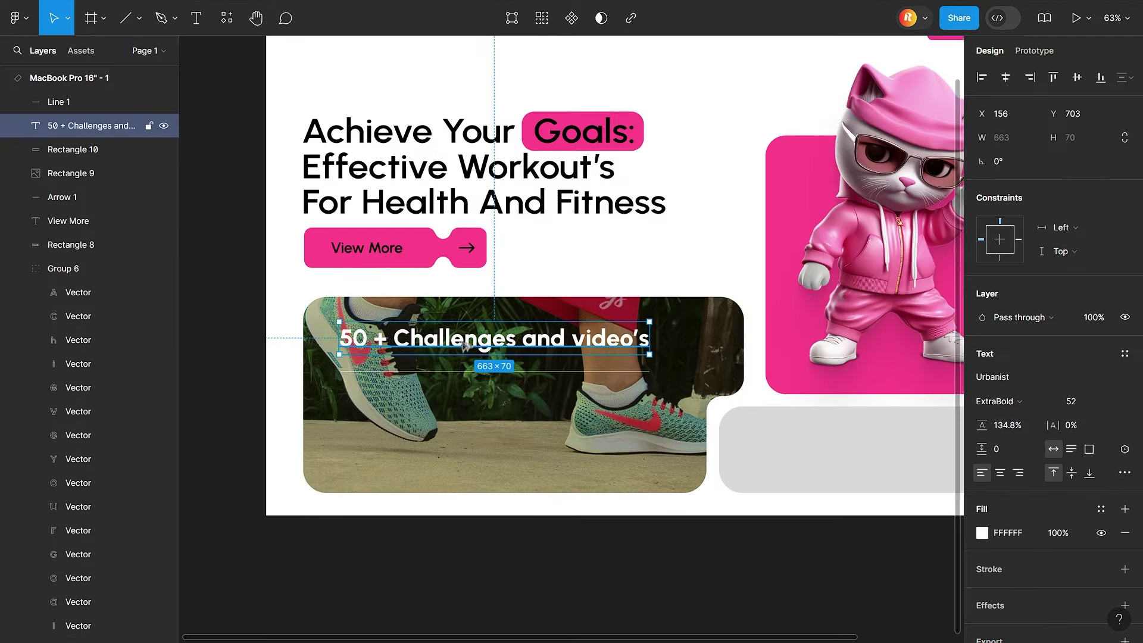
Step: Paste the description paragraph at size 24 and widen it so it wraps neatly
key(ctrl+v)
click(1070, 401)
text(24)
key(Return)
drag(961, 396, 679, 411)
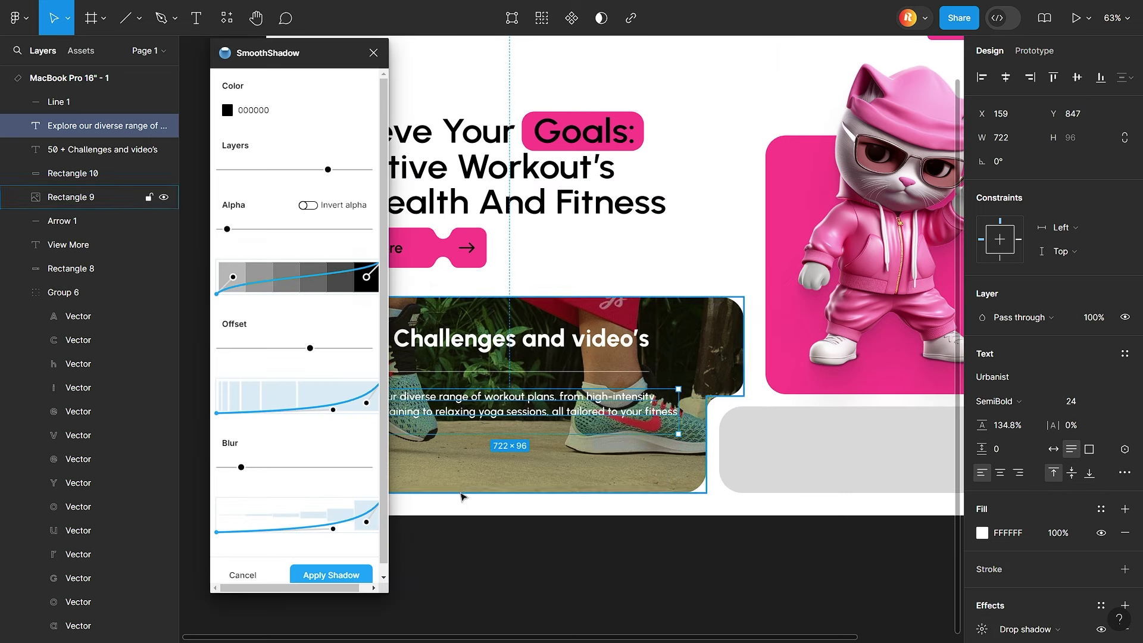
scroll(1122, 635, down, 2)
Step: Try a drop shadow, undo it, and draw a first arrow in the challenges card
click(1124, 550)
click(983, 575)
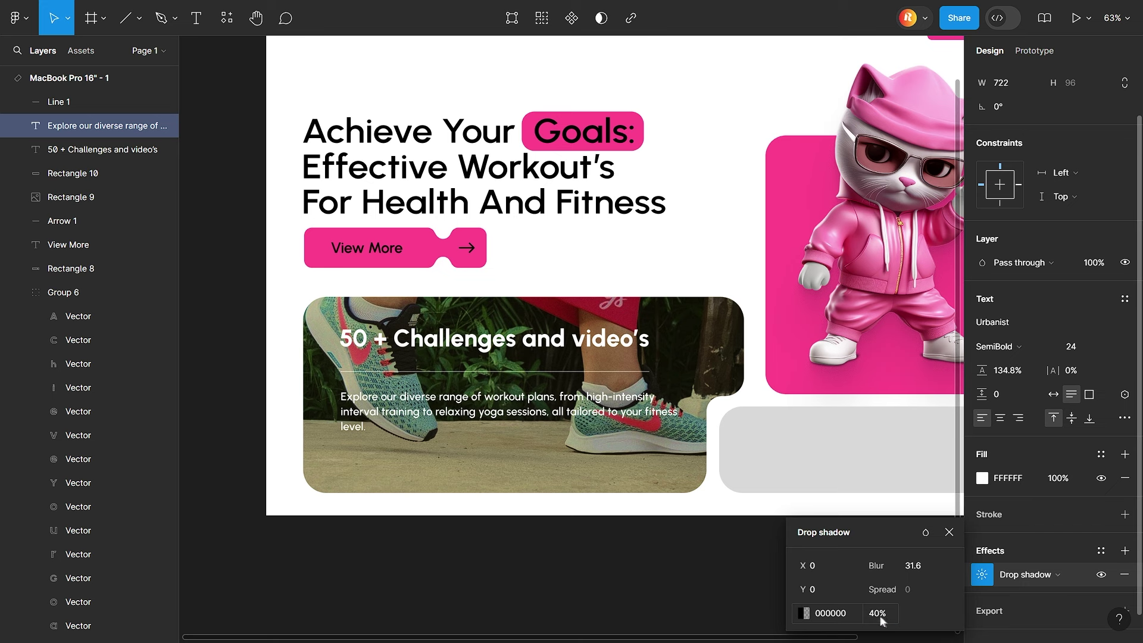
key(ctrl+z)
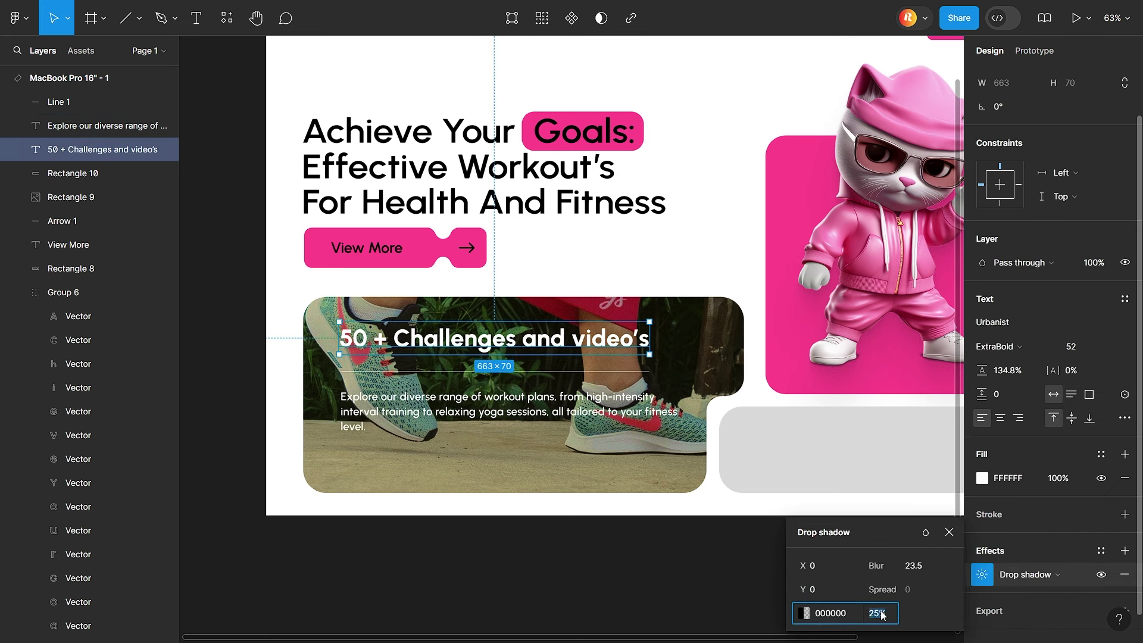
click(623, 541)
key(shift+l)
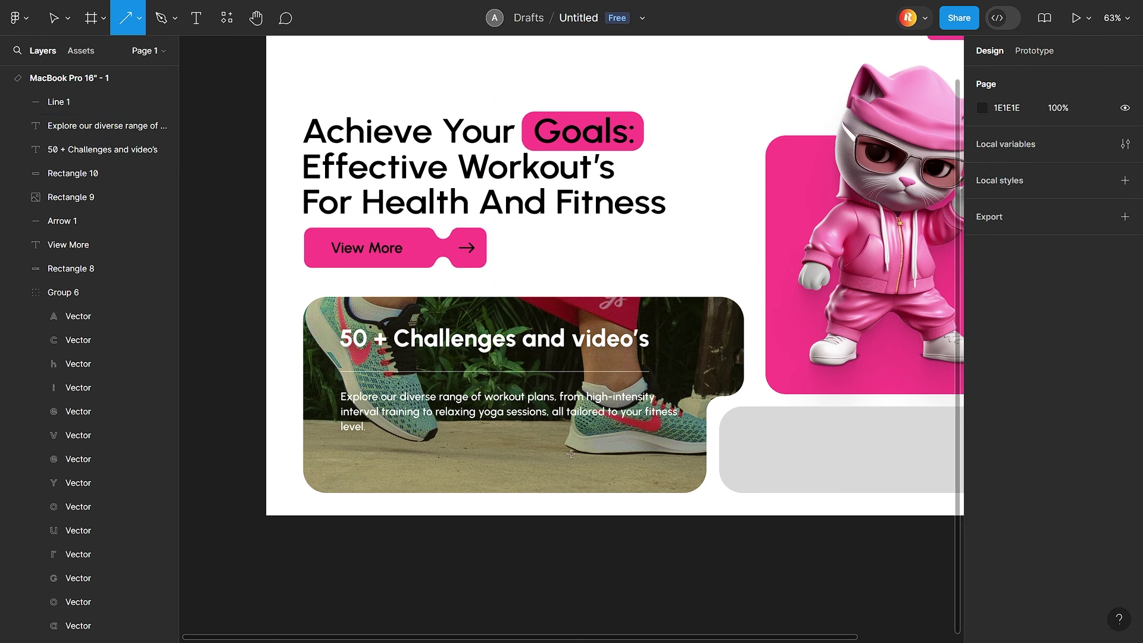
drag(571, 451, 610, 451)
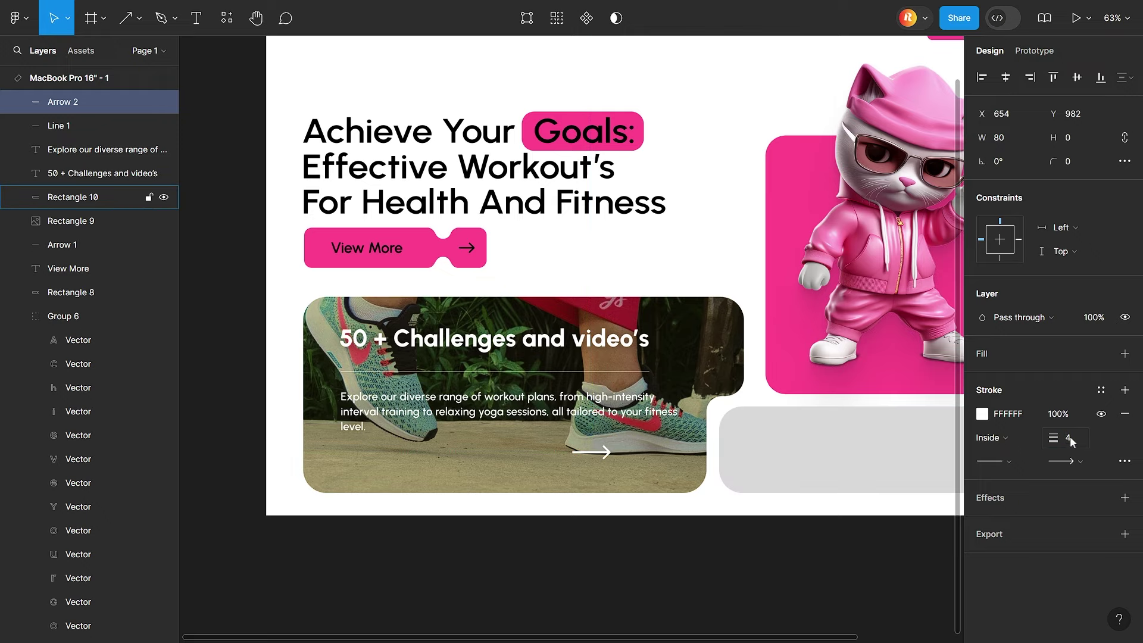
Step: Replace the slanted arrow with a horizontal arrow under the paragraph
scroll(589, 465, up, 5)
key(ctrl+z)
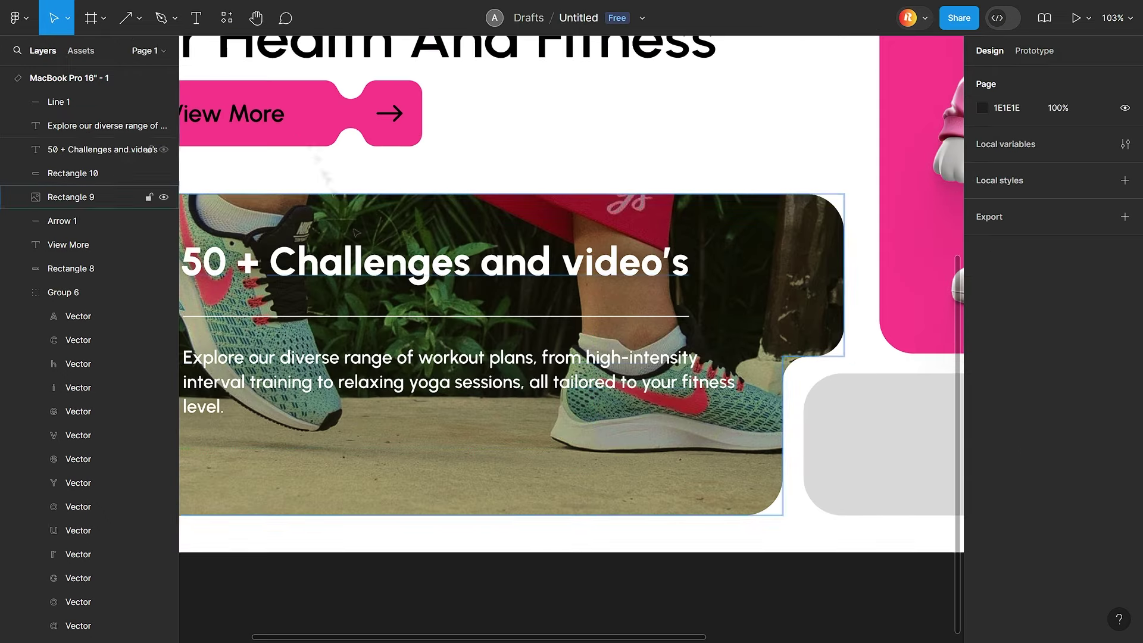
key(shift+l)
mouse_move(550, 440)
mouse_down()
mouse_move(615, 440)
mouse_move(667, 504)
mouse_up()
scroll(610, 439, down, 5)
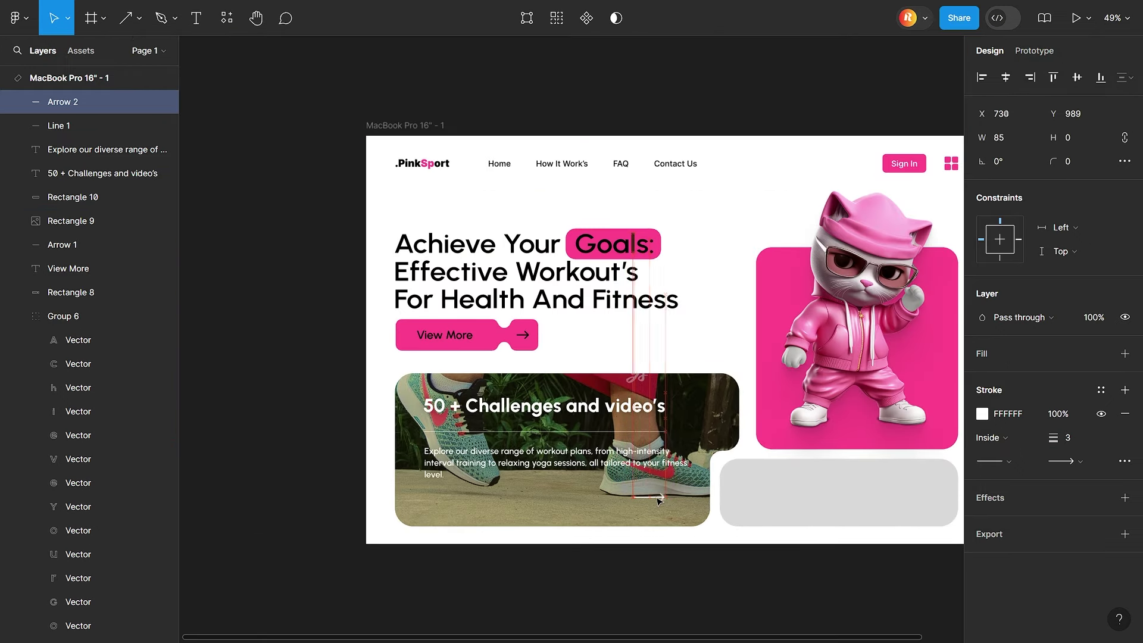
Step: Give the arrow a drop shadow and adjust its vertical offset
click(684, 554)
click(647, 493)
scroll(690, 546, up, 8)
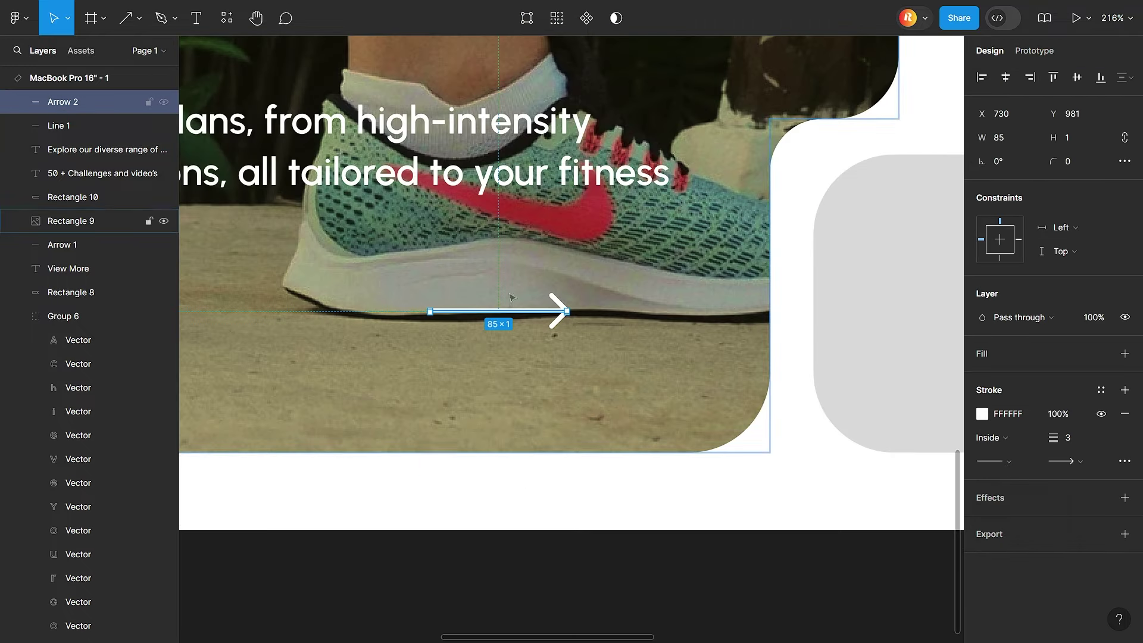
click(1124, 497)
click(981, 521)
click(819, 582)
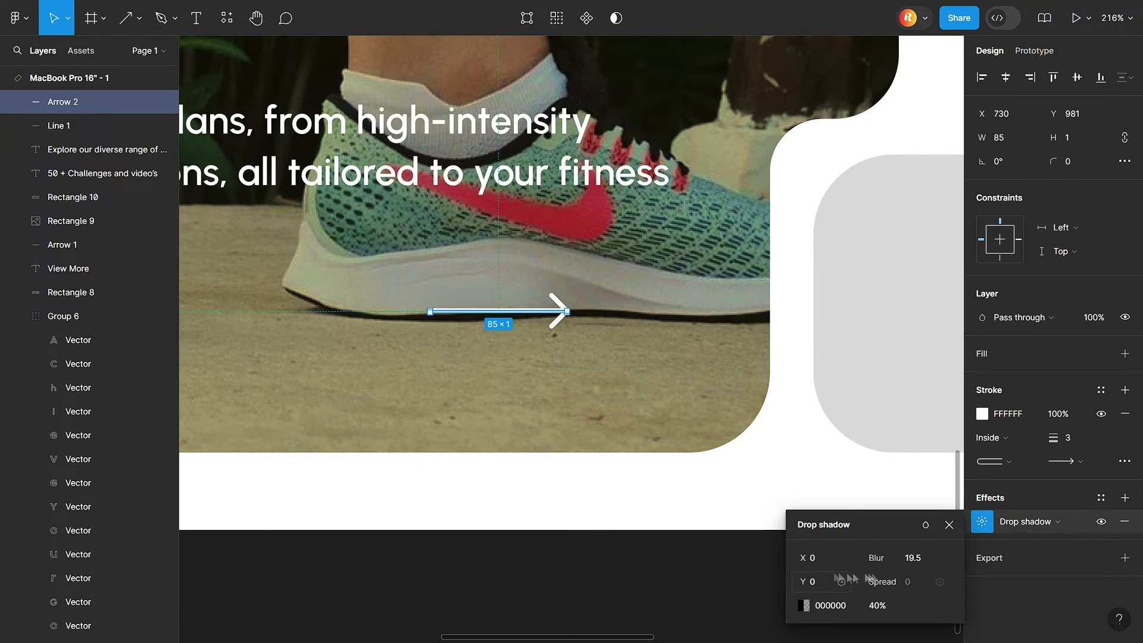
scroll(762, 563, down, 10)
Step: Group the arrow with the heading, divider and paragraph
shift+click(98, 173)
scroll(535, 357, up, 4)
mouse_move(595, 428)
mouse_down()
mouse_move(644, 396)
mouse_move(606, 410)
mouse_up()
key(ctrl+g)
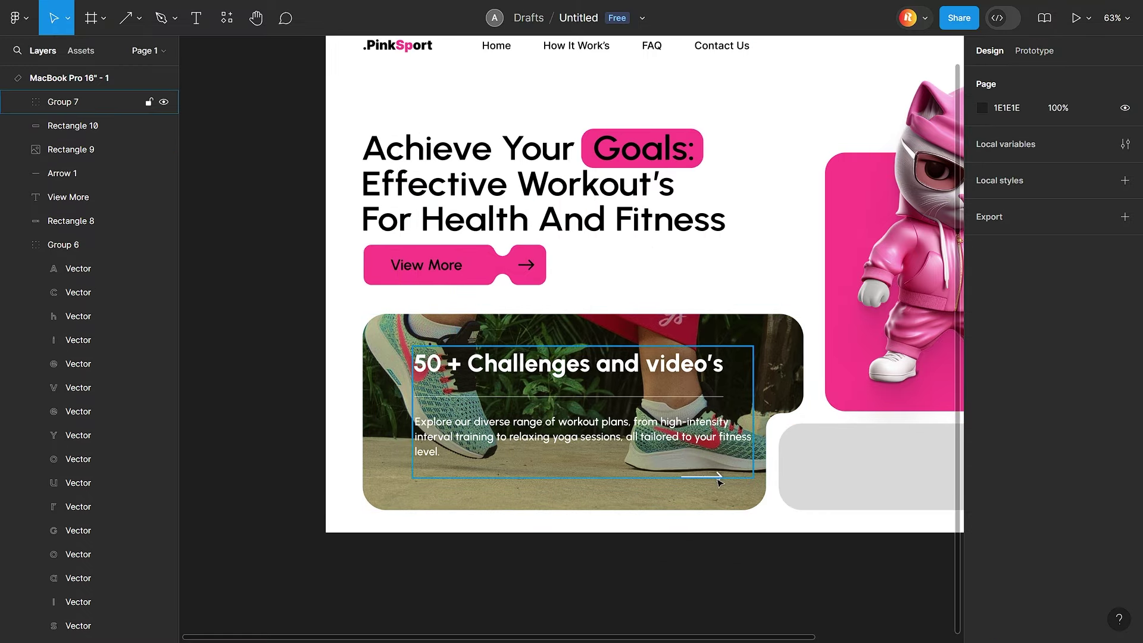
Step: Set the arrow's stroke weight to 2
double_click(719, 477)
click(1074, 441)
text(2)
scroll(696, 483, up, 10)
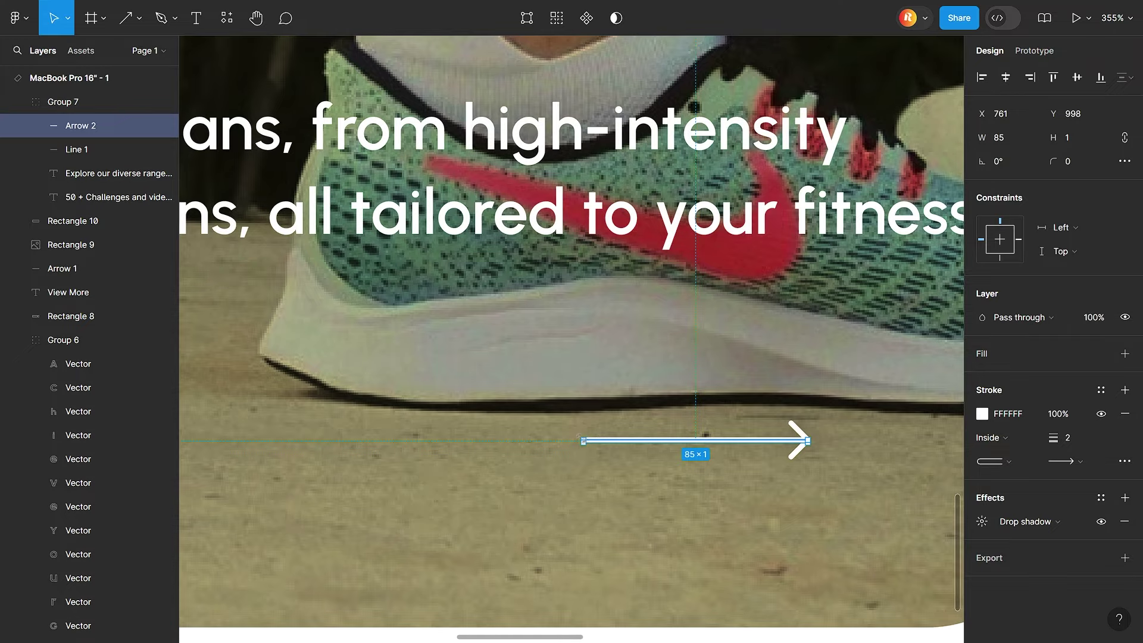
scroll(588, 438, up, 2)
scroll(875, 444, up, 5)
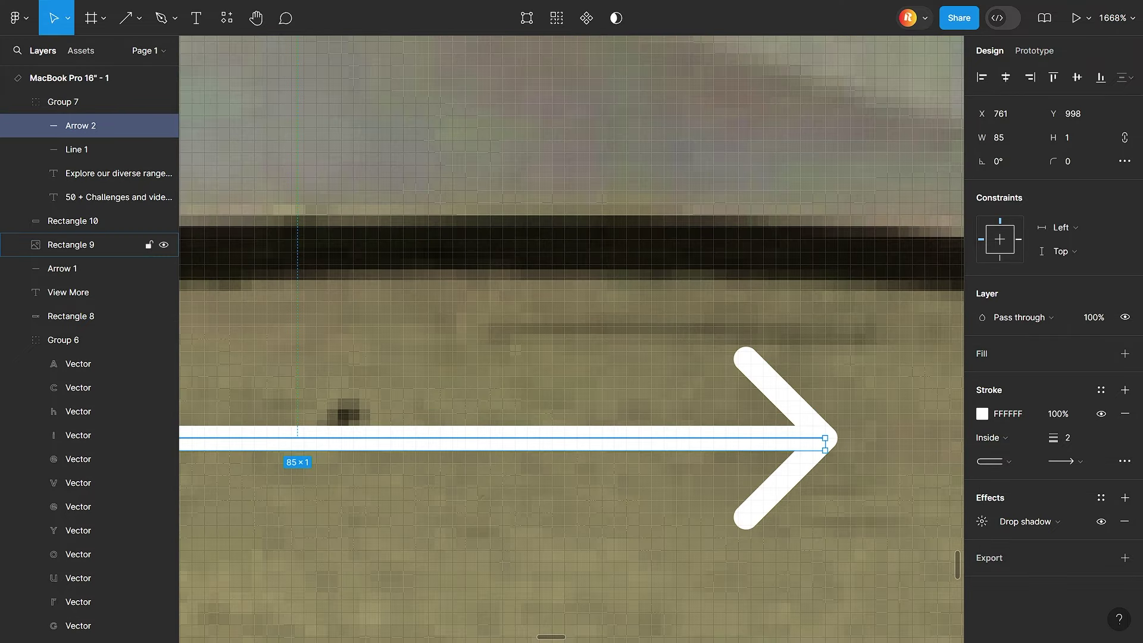
scroll(658, 492, down, 10)
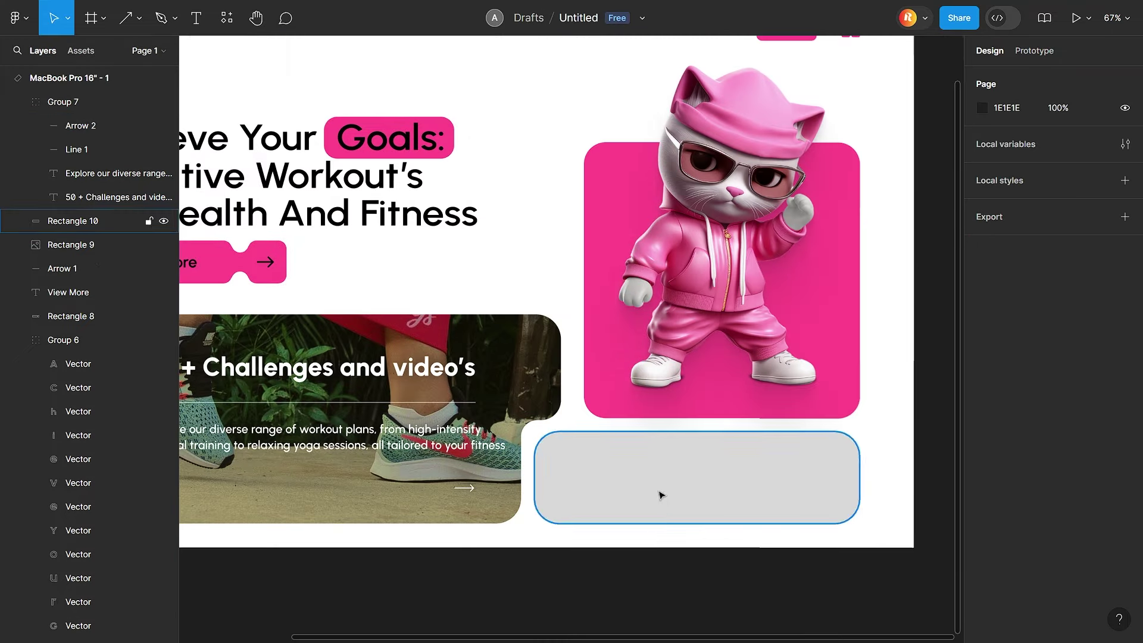
Step: Recolour the grey card black and add the 15k+ number text
click(658, 492)
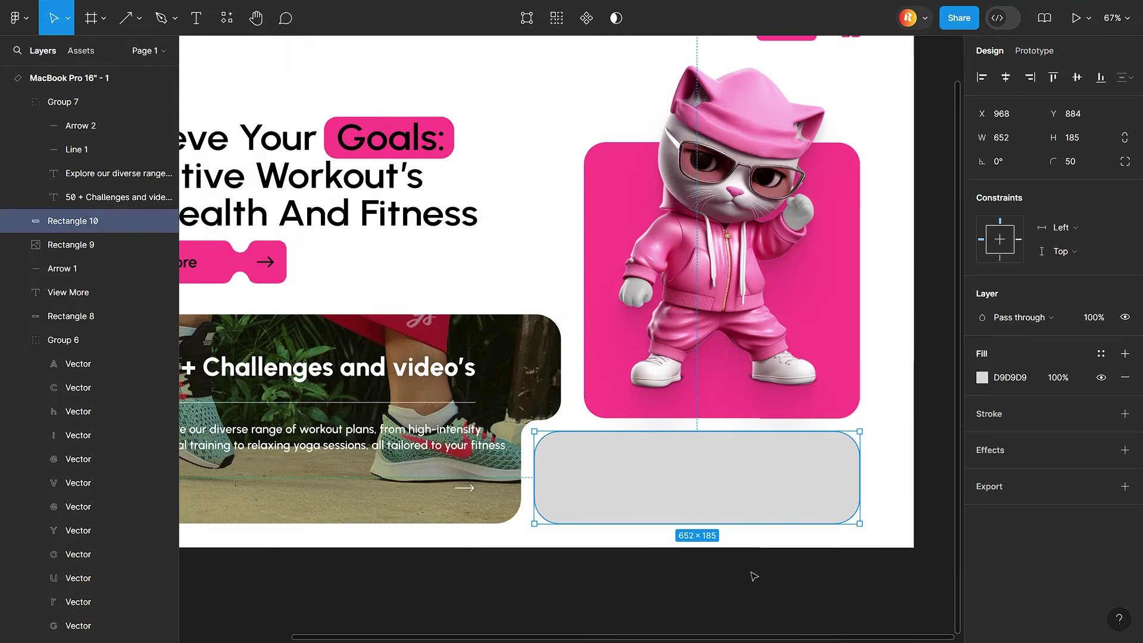
scroll(753, 576, up, 5)
click(279, 435)
click(345, 519)
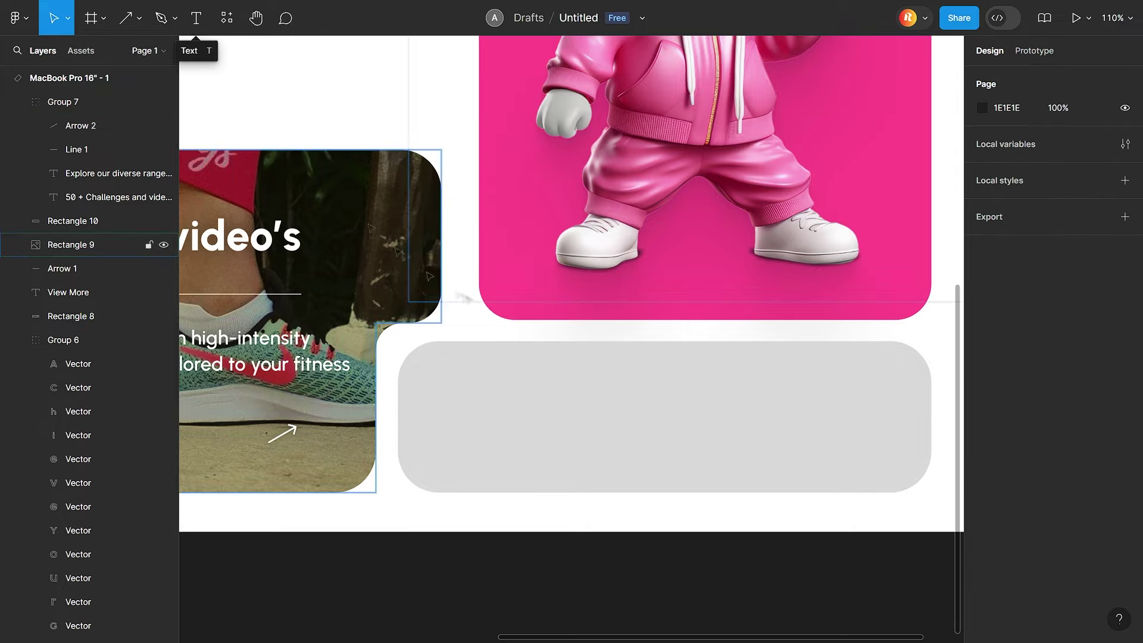
scroll(737, 533, down, 5)
scroll(625, 446, up, 6)
key(t)
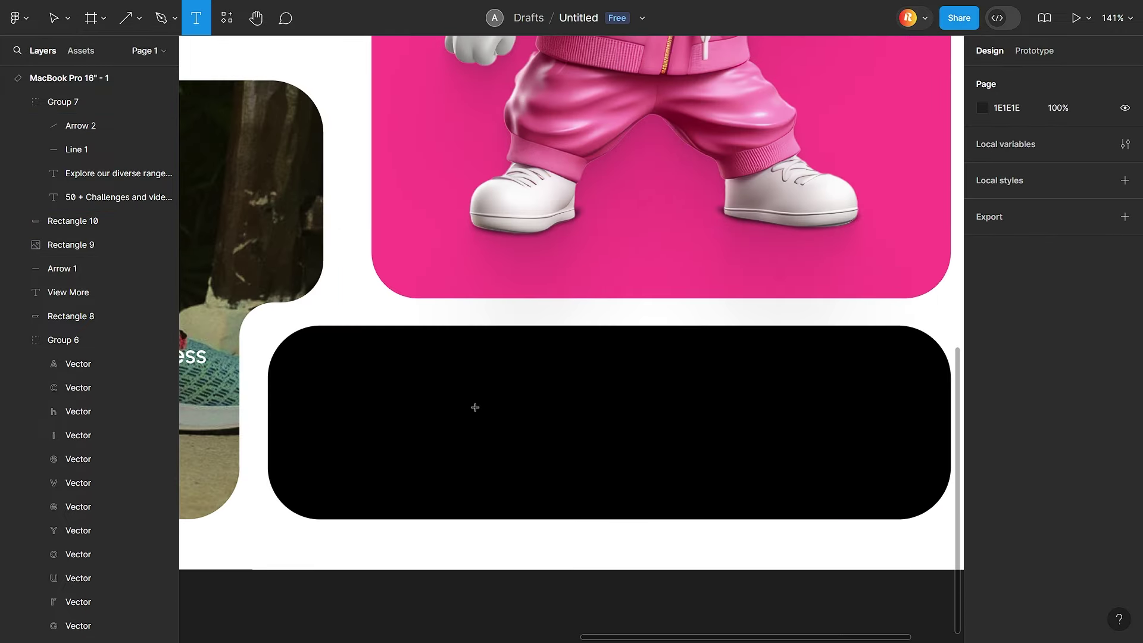
key(ctrl+v)
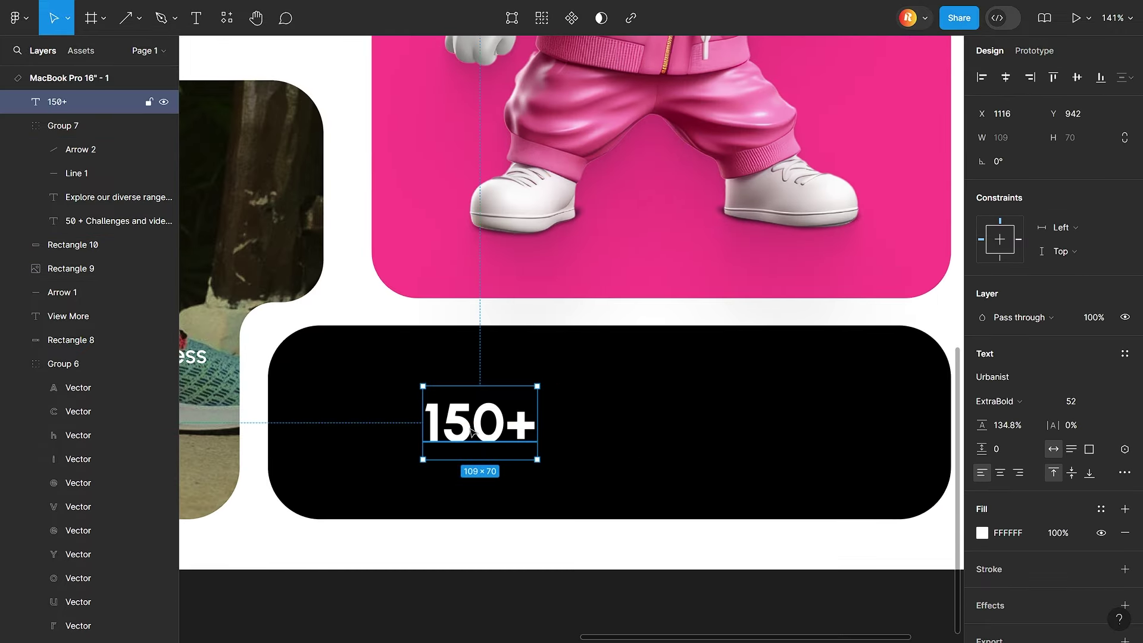
Step: Make the 'People are already with us' caption SemiBold and shift it and 15k+ right
double_click(498, 423)
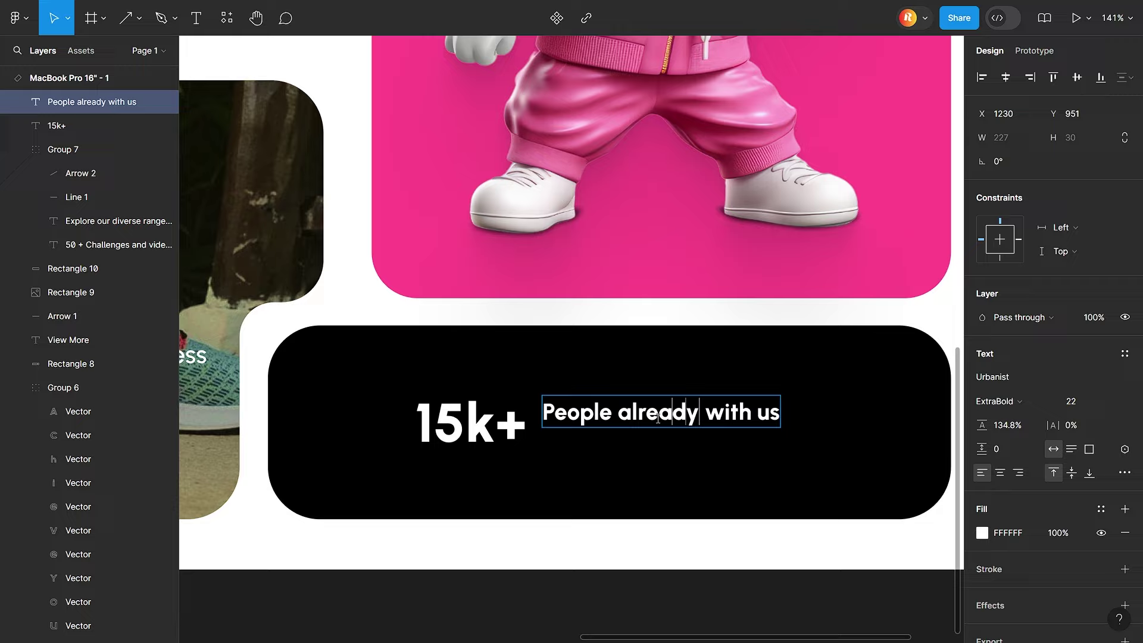
click(995, 401)
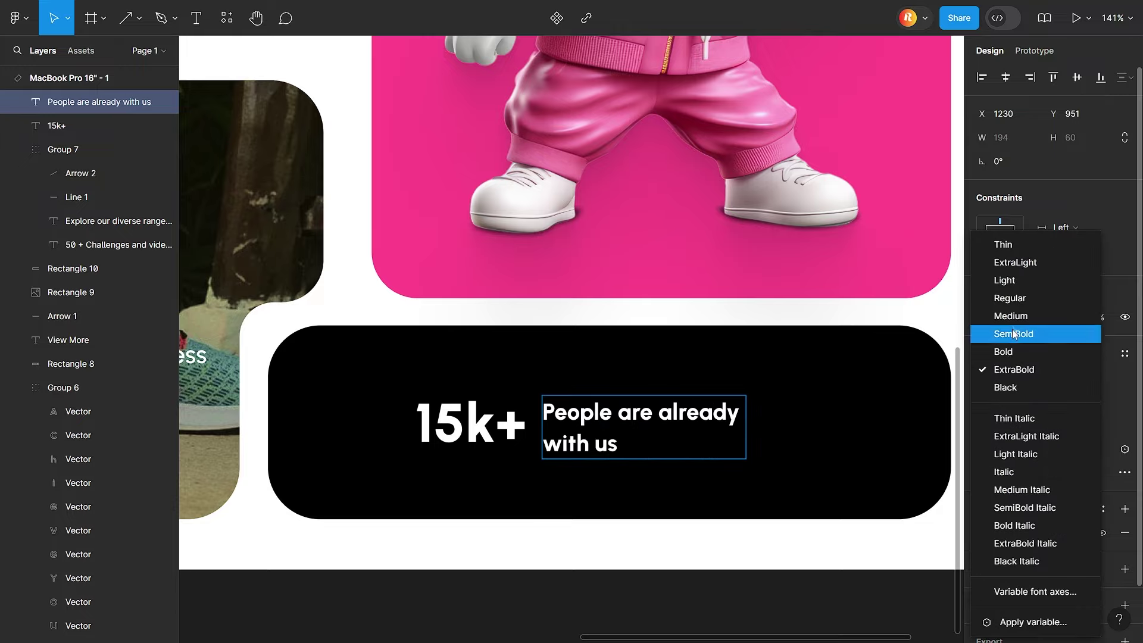
click(1001, 344)
drag(684, 428, 703, 429)
click(524, 430)
drag(523, 429, 577, 429)
shift+click(714, 421)
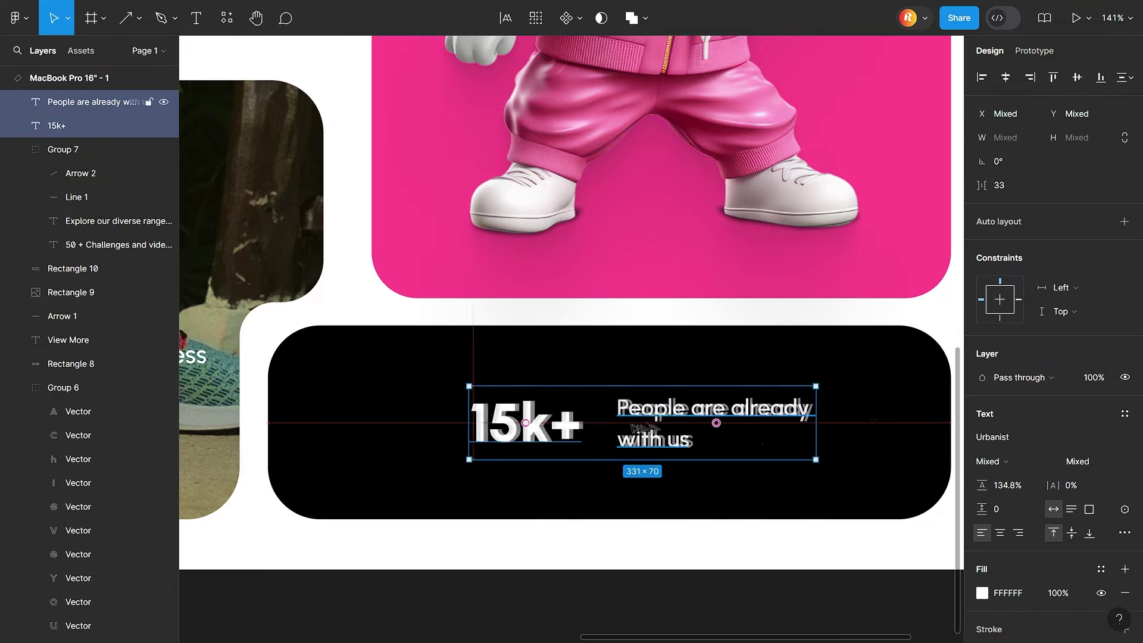
drag(715, 421, 780, 421)
click(190, 59)
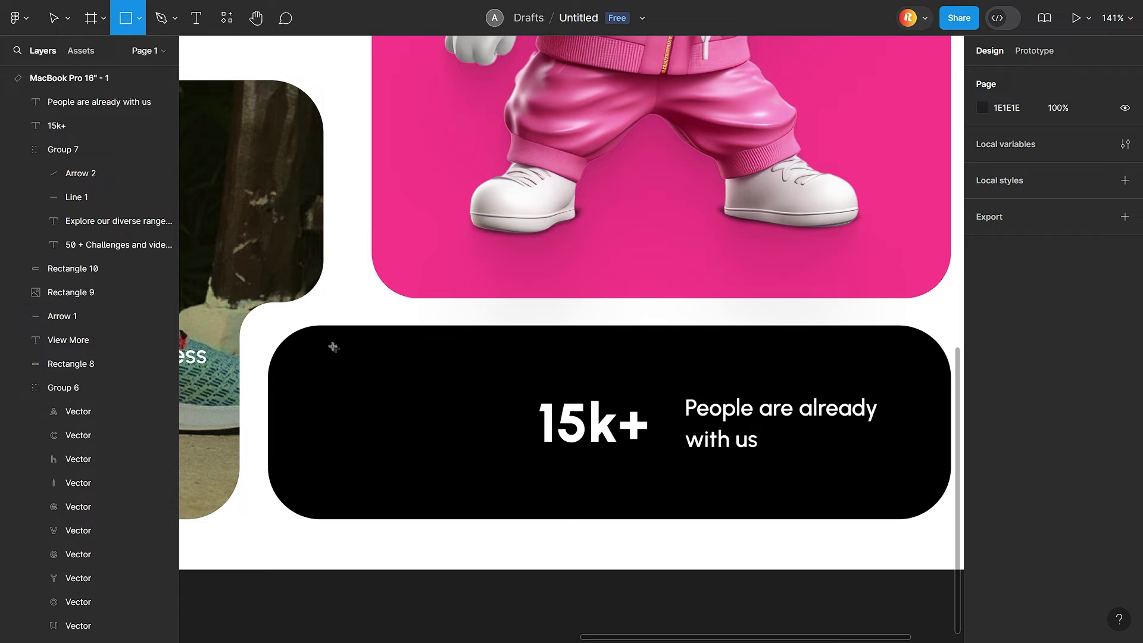
Step: Draw a rounded tile at the black card's left end and widen it
drag(356, 351, 438, 494)
drag(444, 433, 469, 433)
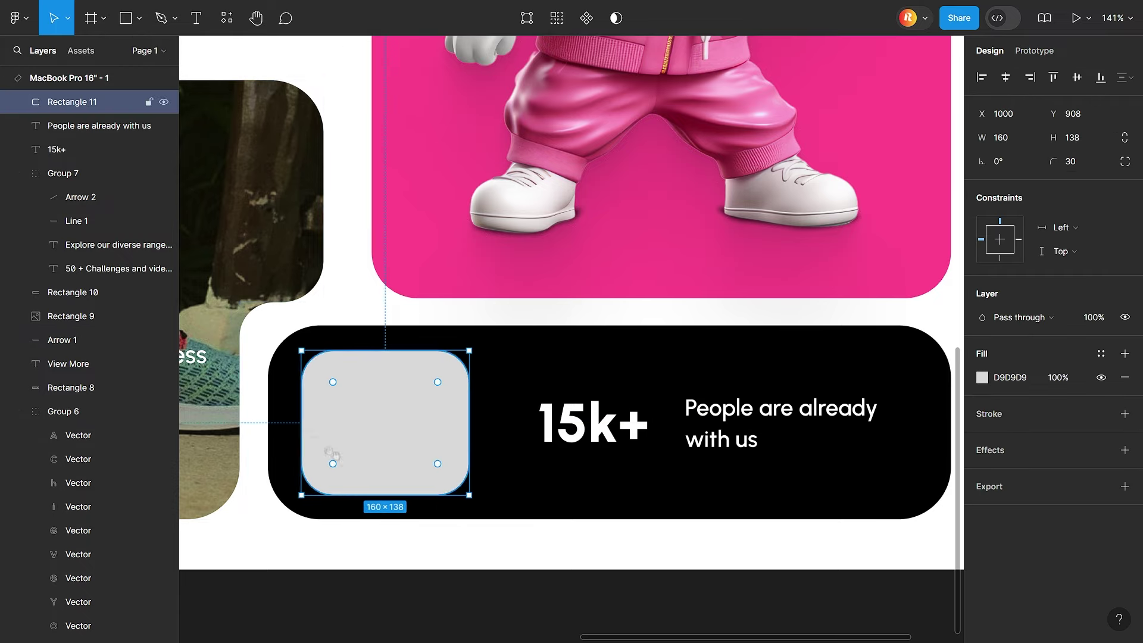
scroll(605, 438, left, 2)
Step: Add the label 'Review's' on the tile at size 32, Medium weight
key(Escape)
key(t)
click(605, 438)
text(w's)
key(ctrl+a)
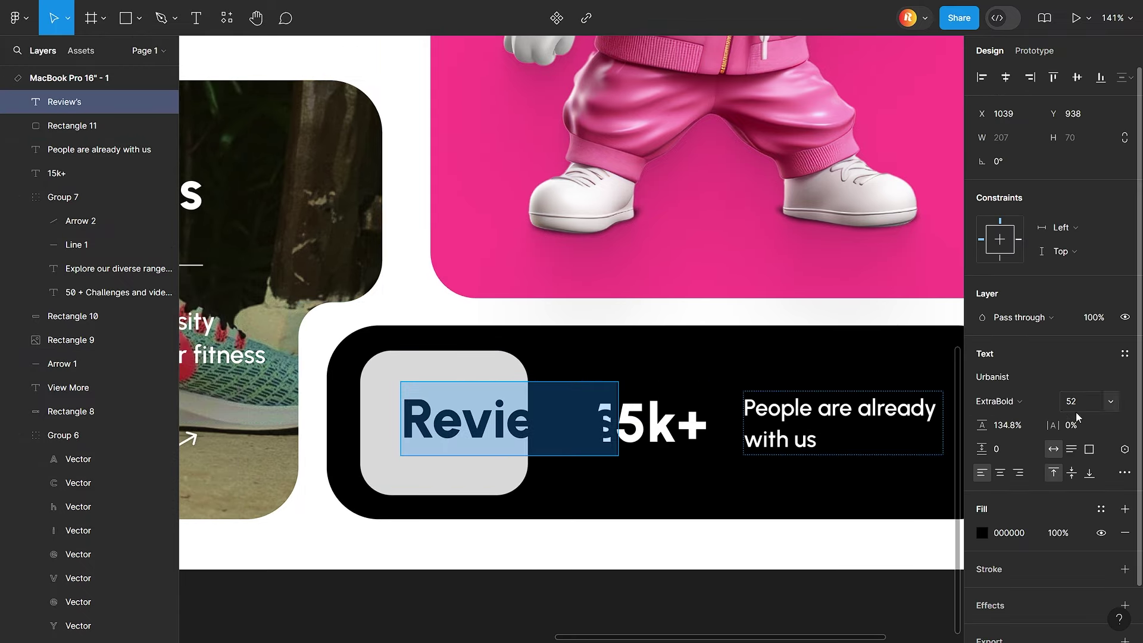
click(1071, 401)
text(32)
click(997, 401)
click(1007, 314)
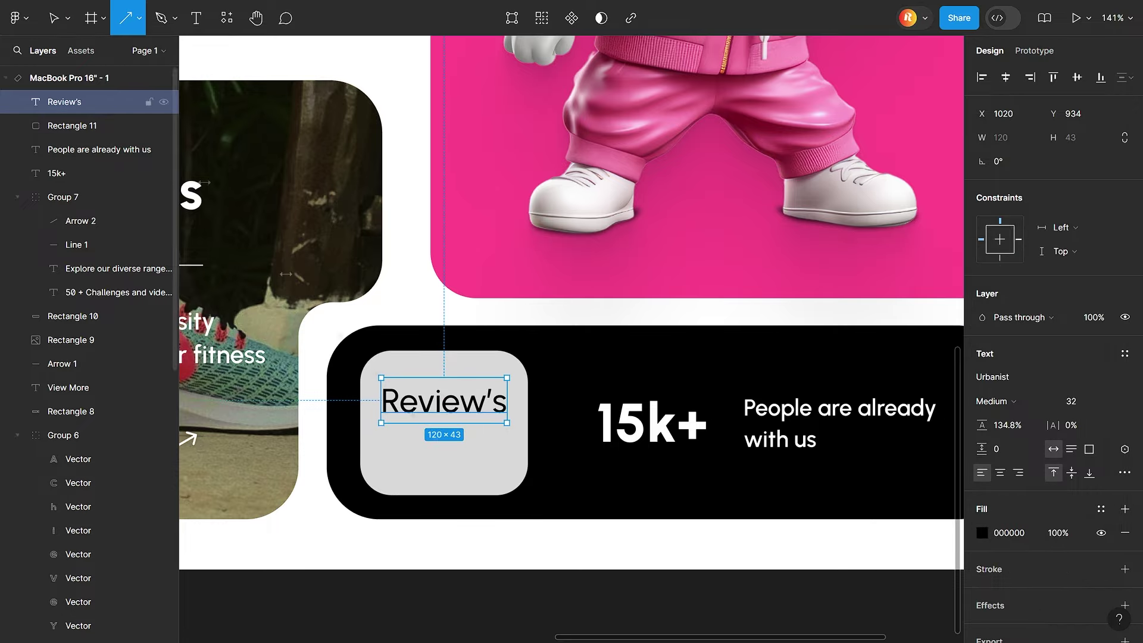
Step: Draw a small arrow under 'Review's' and move both down
drag(429, 447, 459, 446)
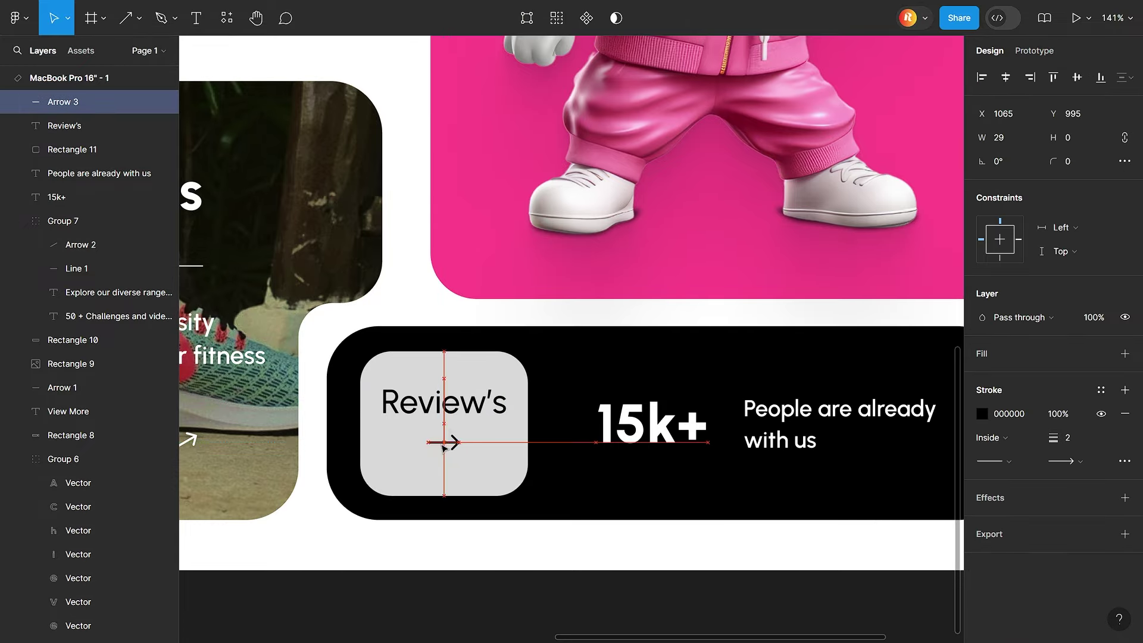
shift+click(457, 400)
drag(457, 400, 457, 414)
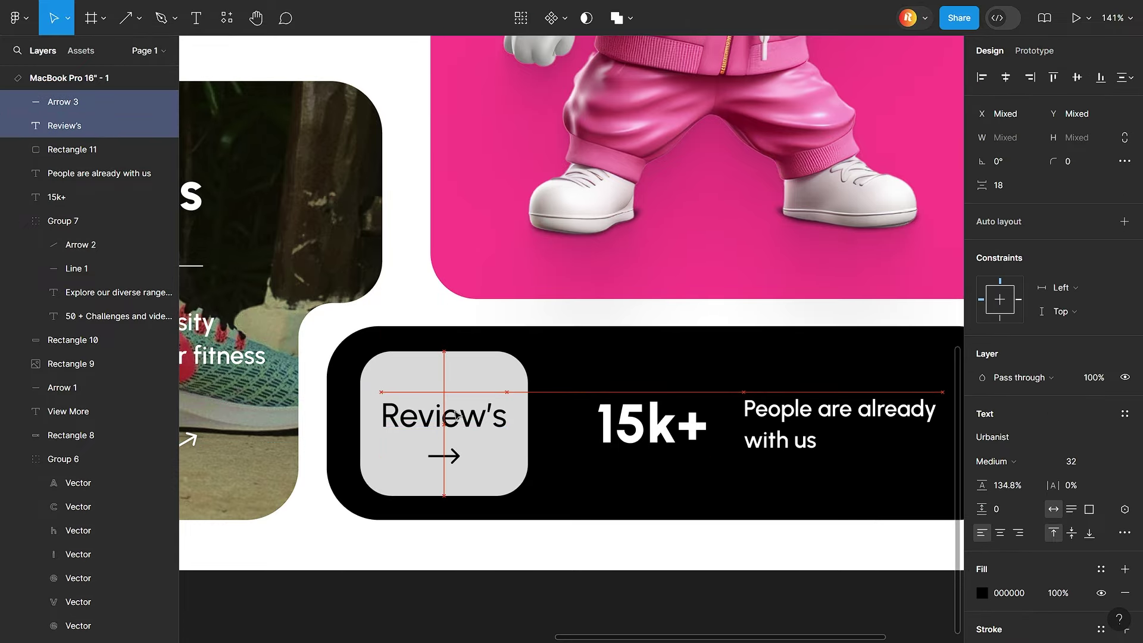
Step: Colour the tile pink and make the label and arrow white
click(381, 369)
click(982, 353)
click(839, 563)
click(65, 125)
click(821, 562)
click(63, 101)
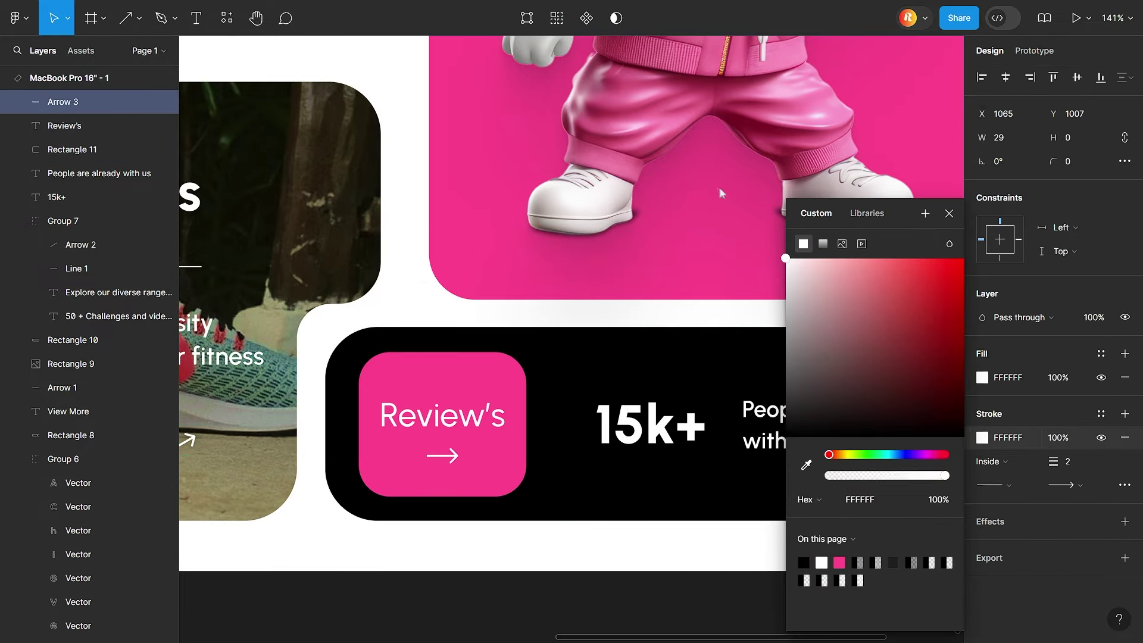
click(452, 454)
Step: Change the arrowhead end style and draw a grey bar beside the headline
click(1065, 485)
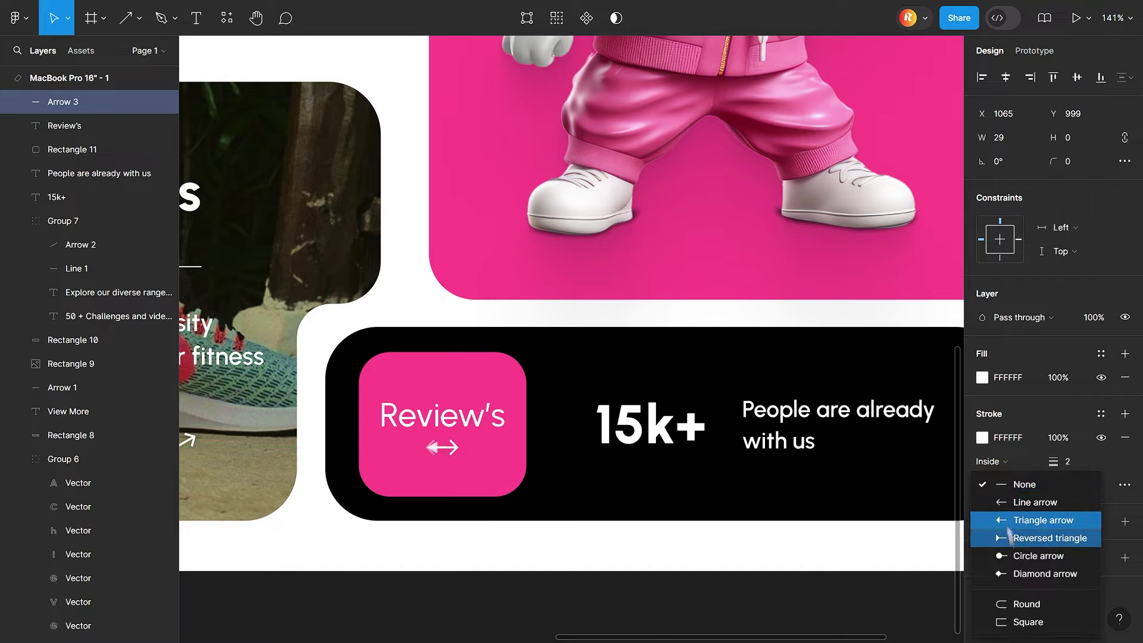
shift+click(447, 420)
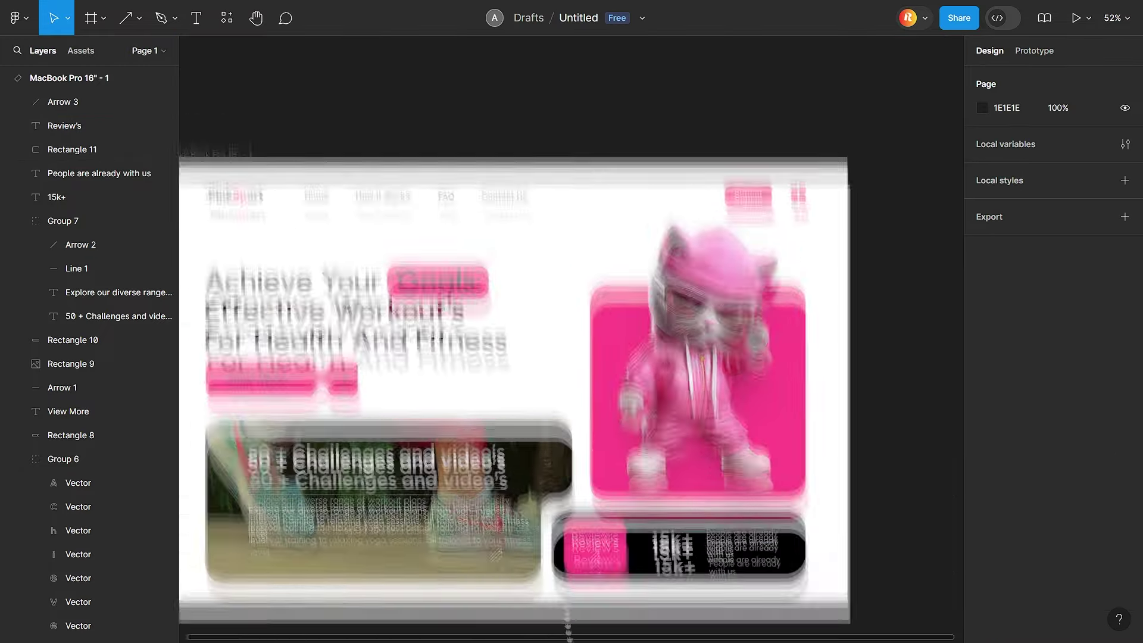
key(r)
drag(559, 315, 666, 352)
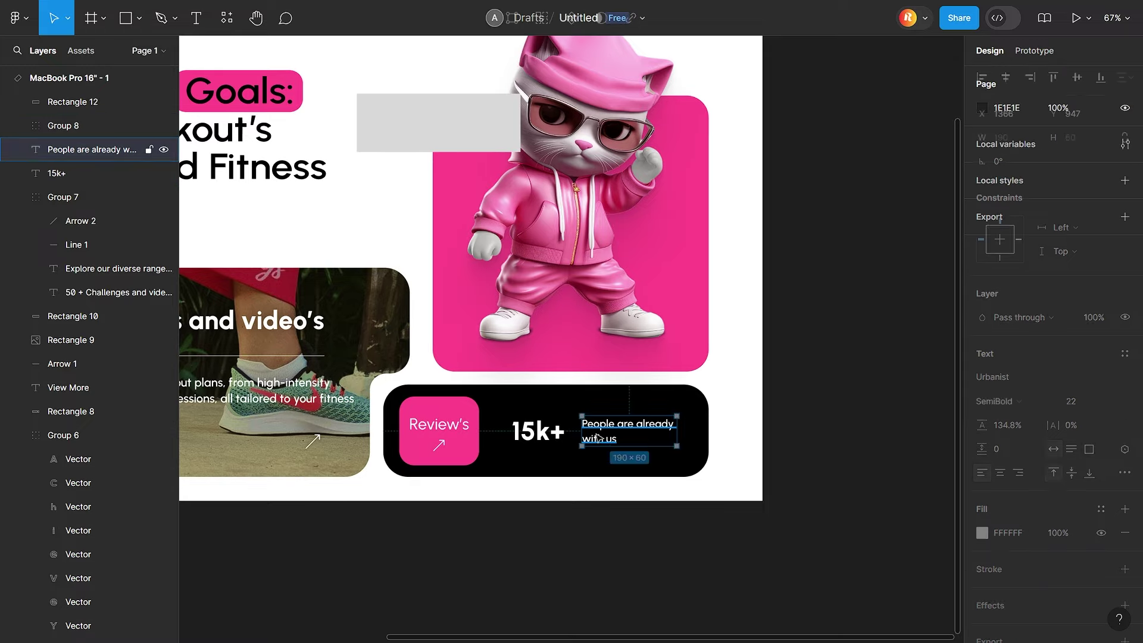
Step: Group 15k+ with its caption and nudge the caption slightly right
right_click(633, 429)
click(687, 304)
shift+click(400, 428)
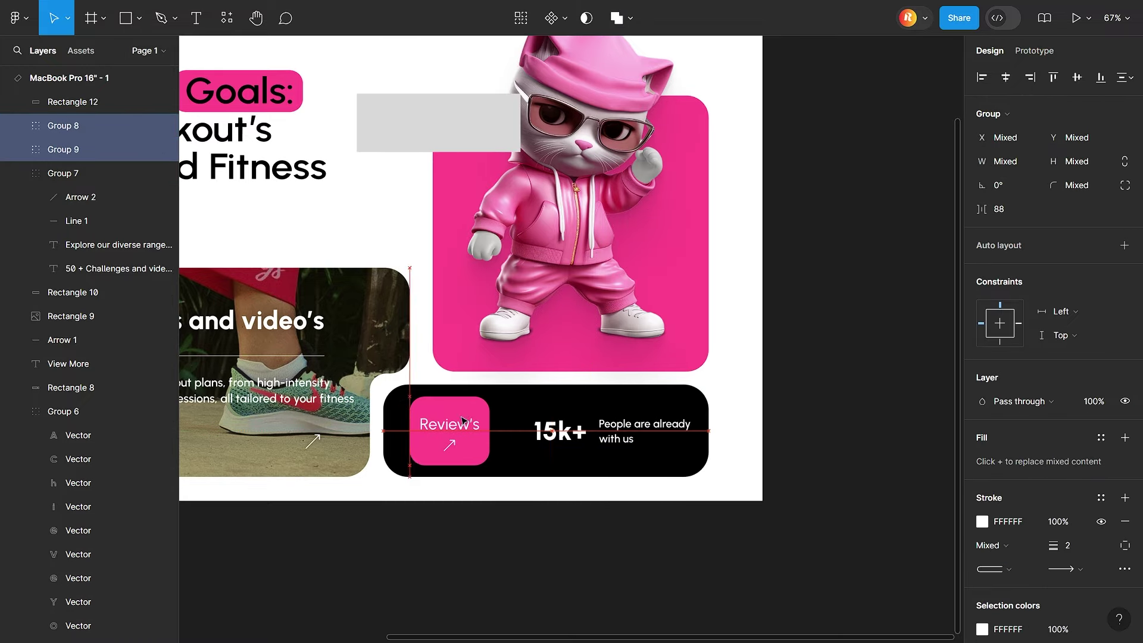
click(637, 507)
drag(639, 444, 646, 444)
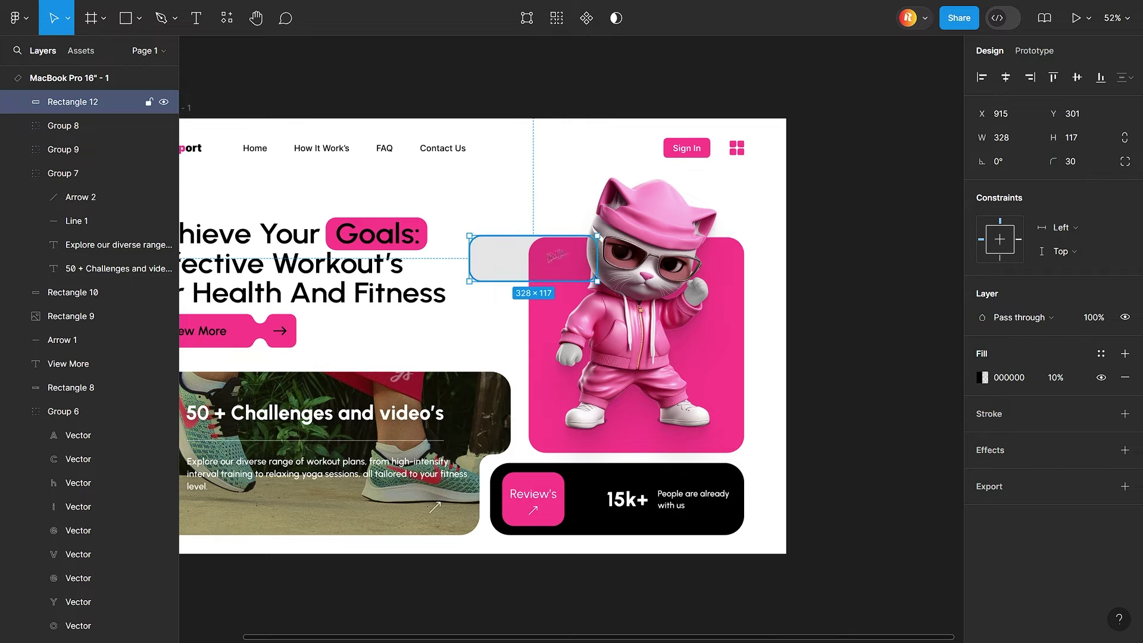
Step: Add a background blur to the grey bar beside the headline and shift it down
click(1125, 450)
click(1011, 470)
click(1060, 510)
click(859, 329)
scroll(947, 372, up, 2)
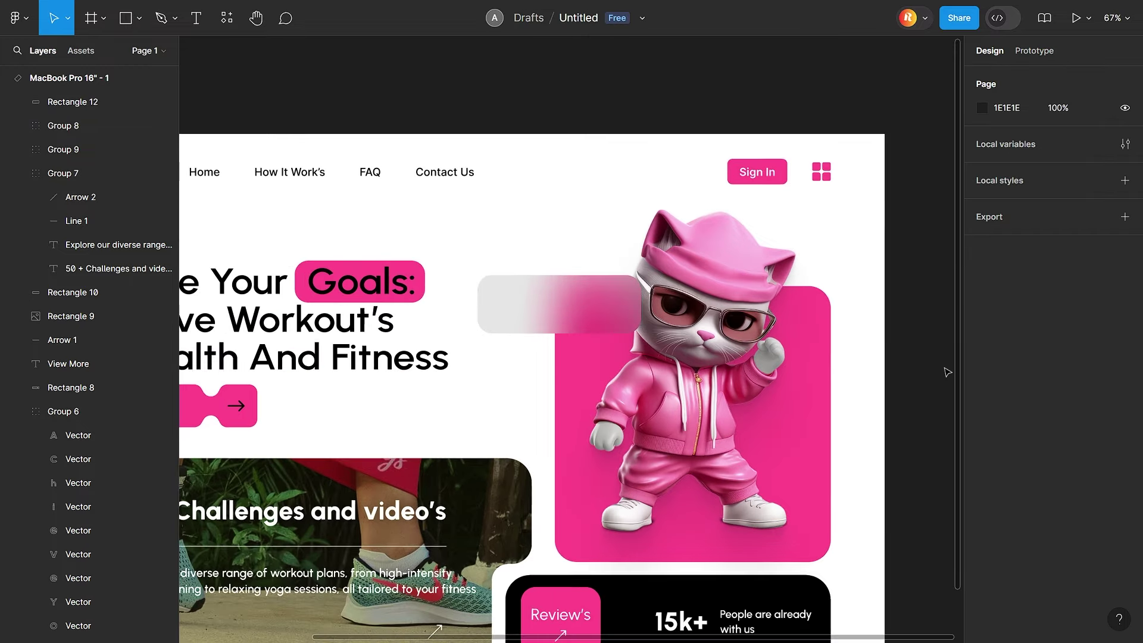
drag(570, 314, 565, 336)
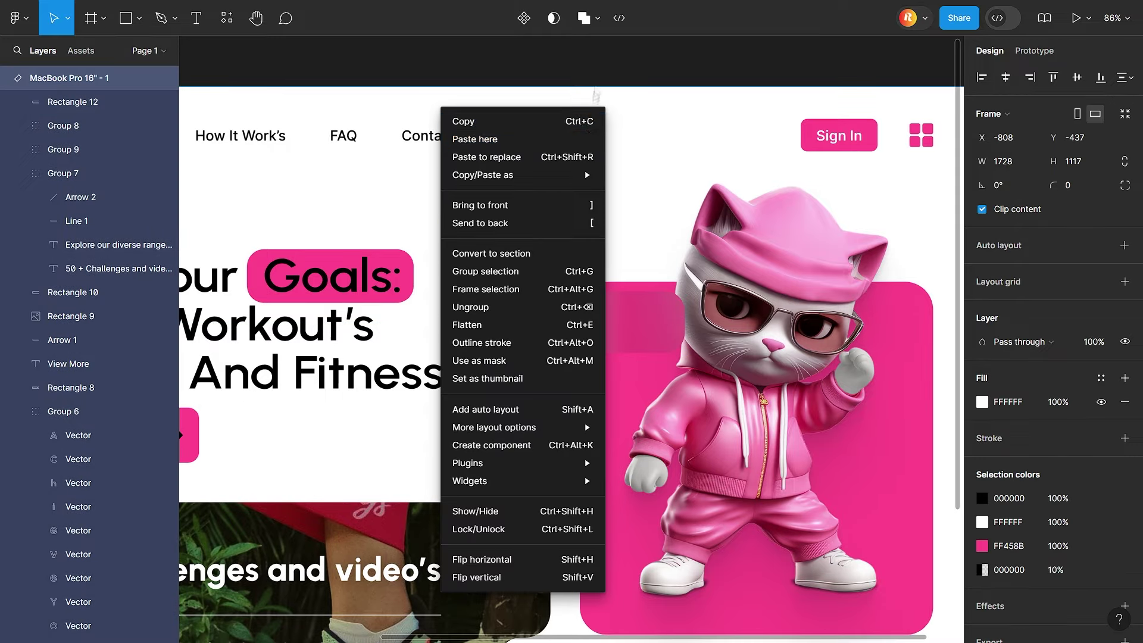
right_click(652, 66)
Step: Insert an Unsplash profile photo, shrink it, and add a 'User name' text
click(806, 230)
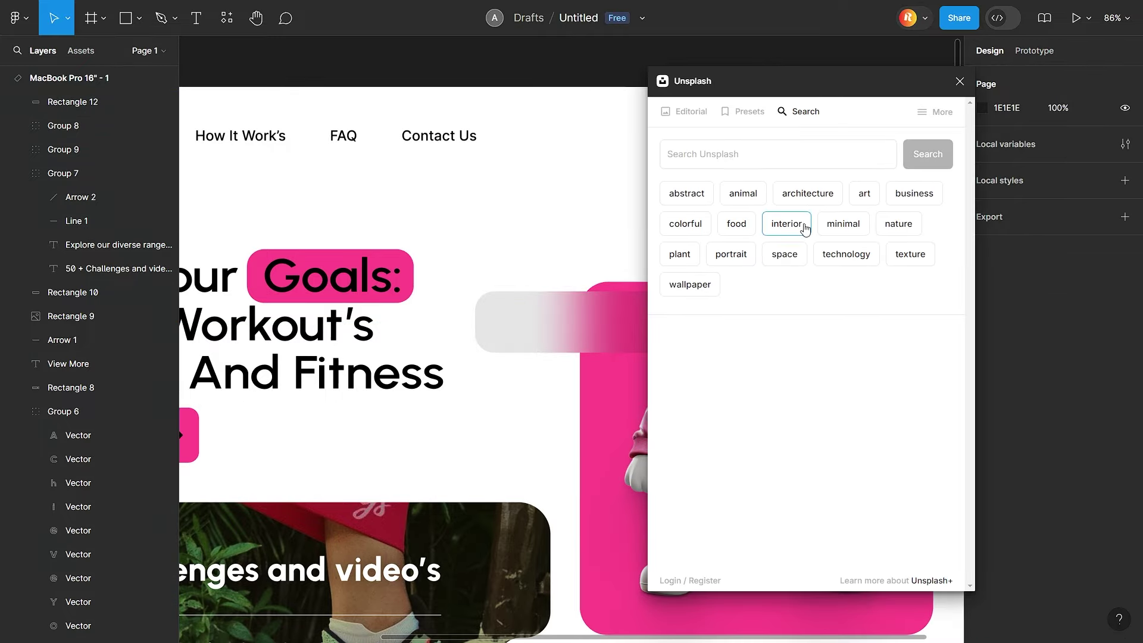
scroll(861, 338, down, 5)
scroll(862, 338, down, 3)
click(882, 279)
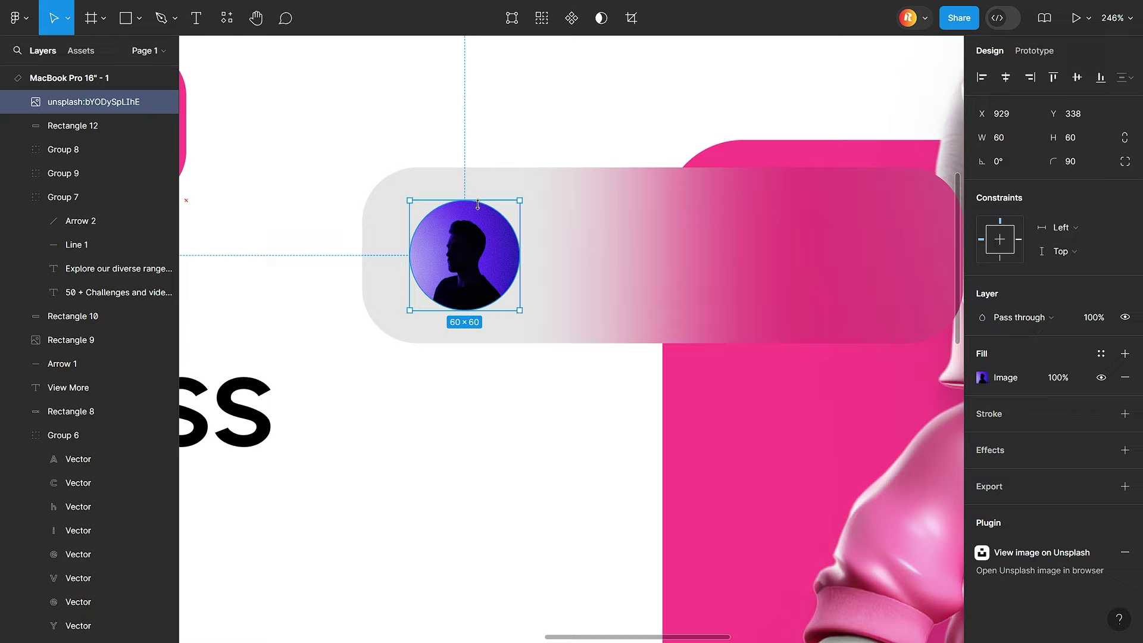
drag(477, 204, 478, 212)
key(t)
click(519, 250)
text(User name)
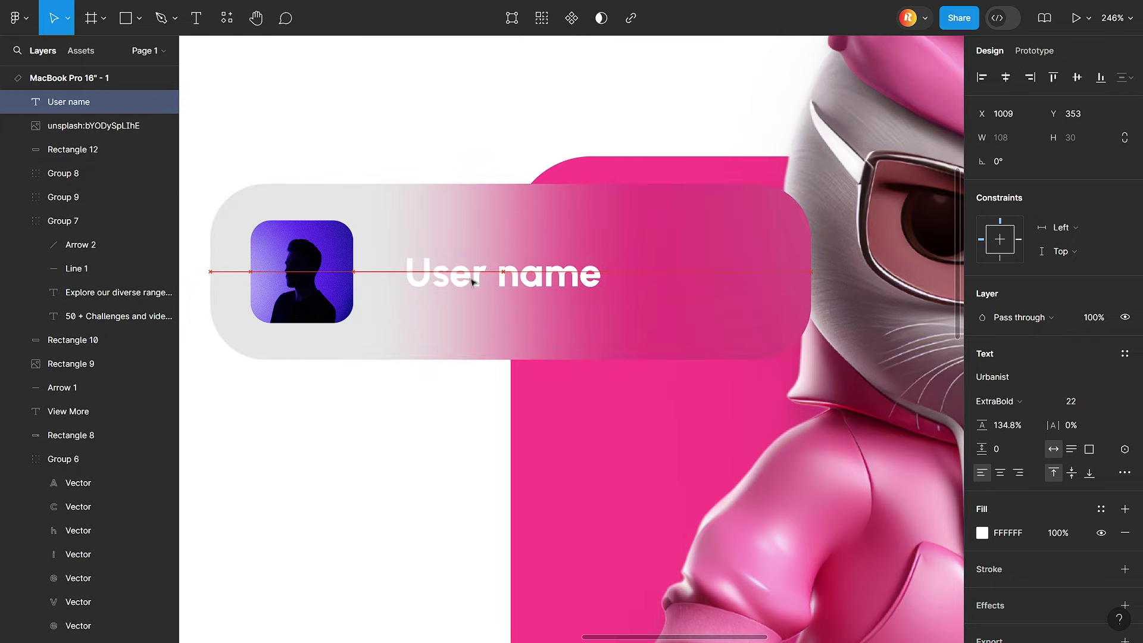
Step: Draw a star below the user name and fill it orange FFA800
click(139, 18)
click(104, 138)
drag(363, 242, 399, 278)
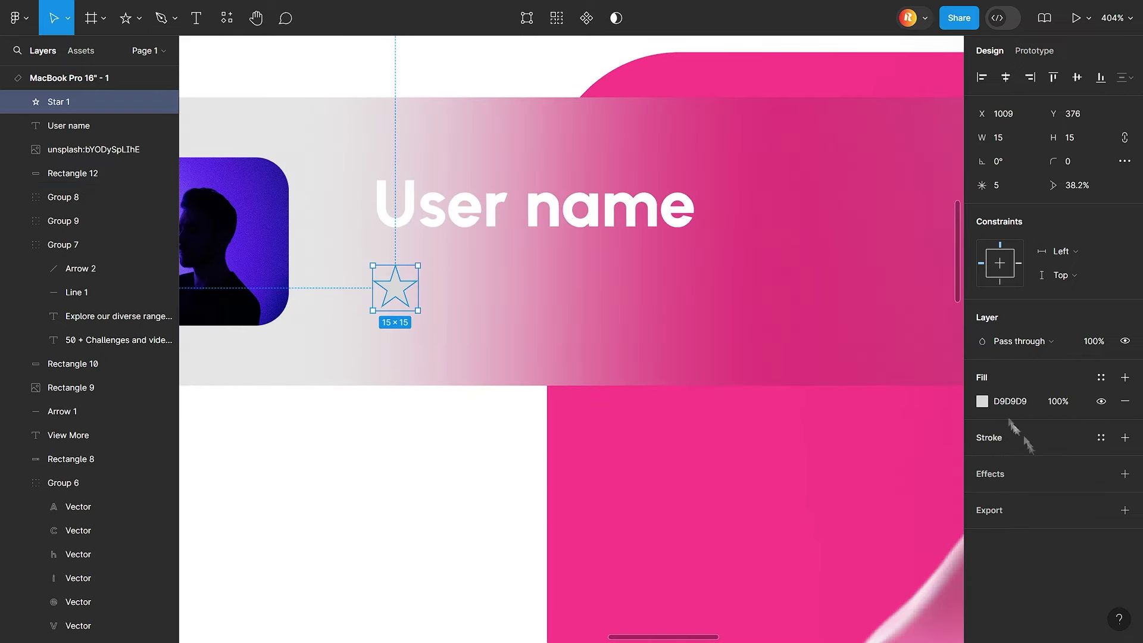
click(981, 401)
click(894, 258)
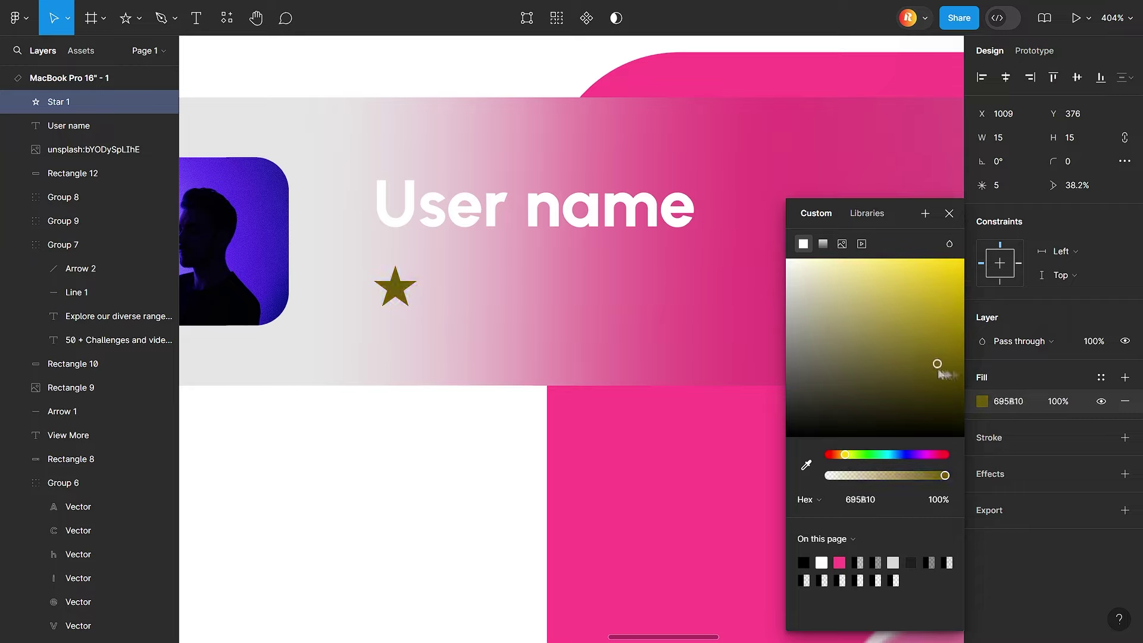
drag(937, 364, 910, 258)
click(842, 454)
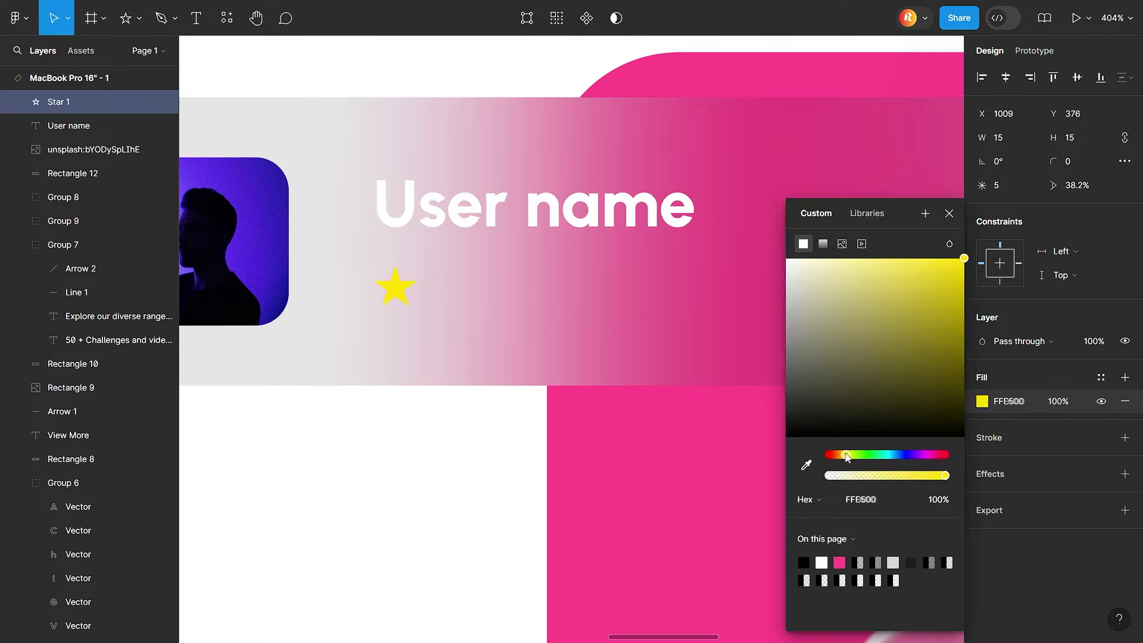
drag(847, 456, 842, 455)
Step: Duplicate the star into a row of rating stars and group them
key(Escape)
drag(395, 286, 466, 286)
key(ctrl+d)
key(ctrl+d)
key(ctrl+d)
scroll(507, 315, up, 5)
key(ctrl+d)
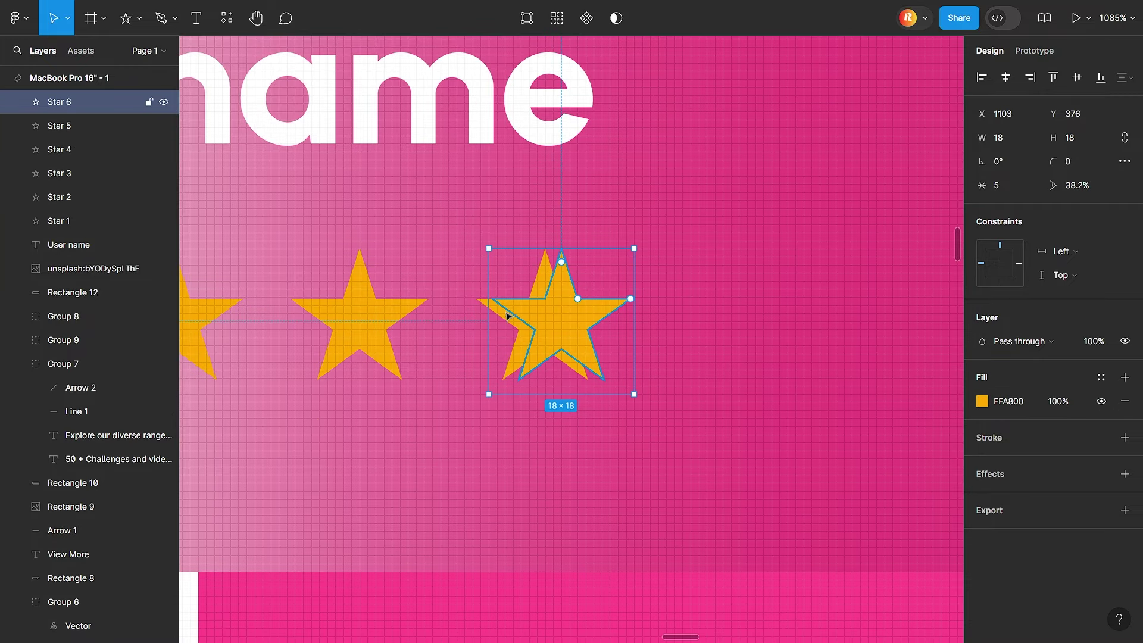
scroll(601, 340, up, 4)
double_click(650, 288)
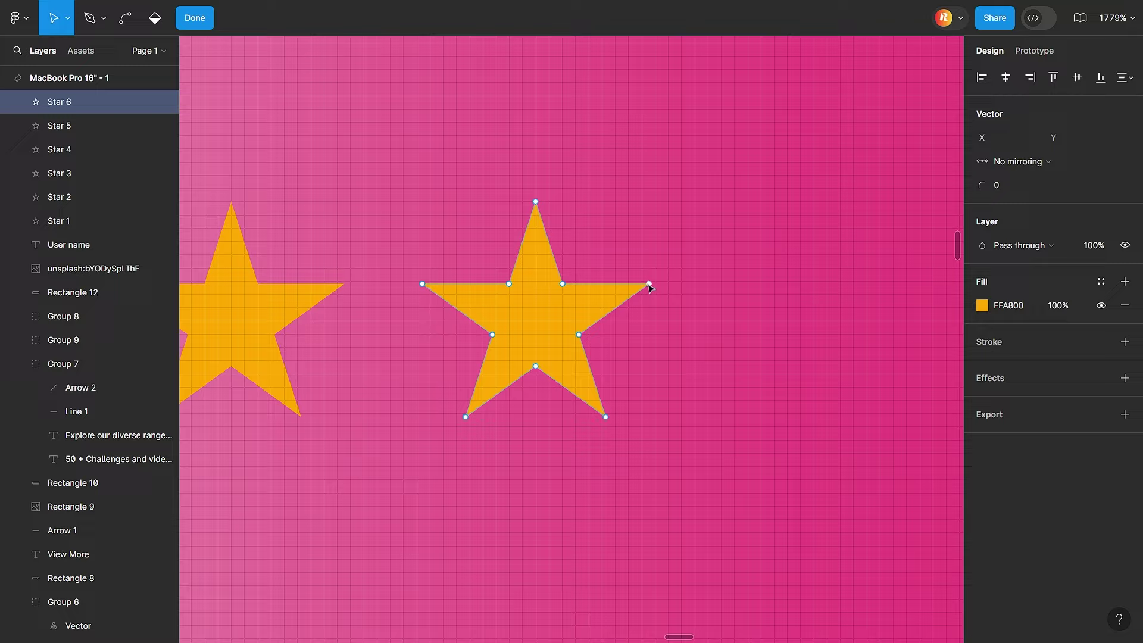
scroll(604, 419, down, 5)
scroll(604, 418, down, 3)
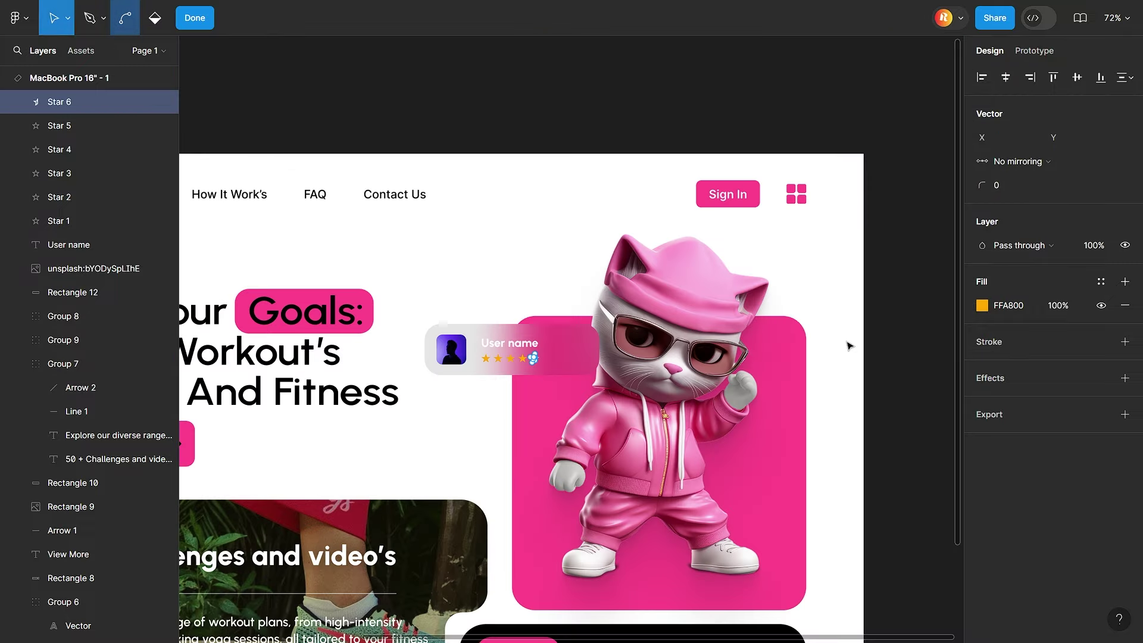
key(Escape)
key(Escape)
scroll(434, 416, up, 4)
drag(433, 447, 625, 391)
key(ctrl+g)
Step: Outline the 'User name' text and group it with the stars
shift+click(527, 331)
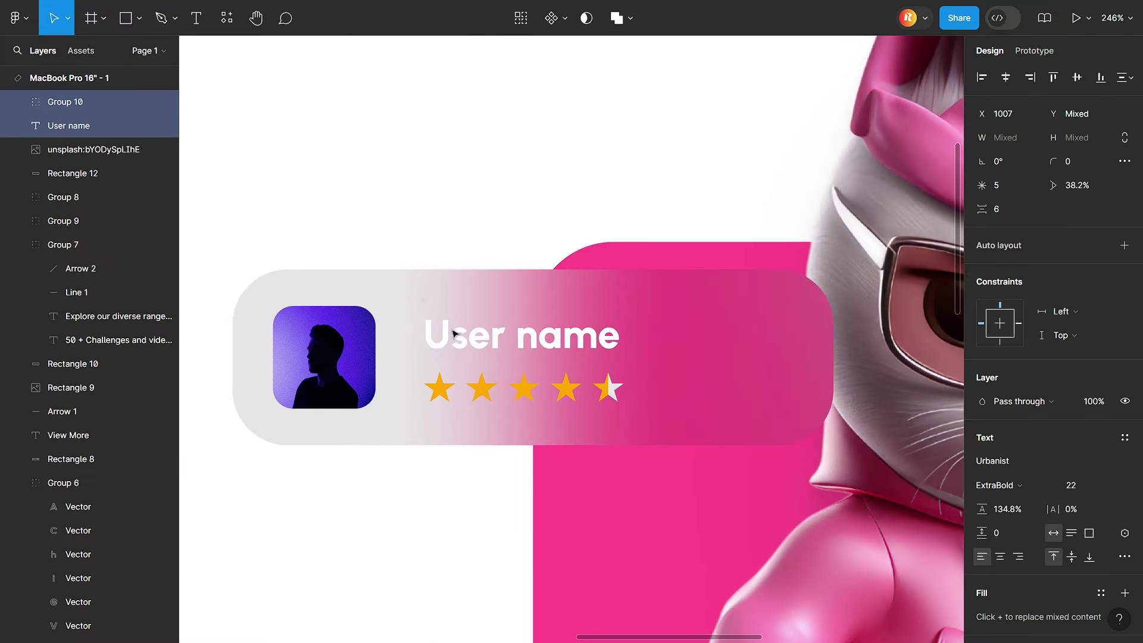
right_click(470, 333)
click(523, 382)
click(442, 387)
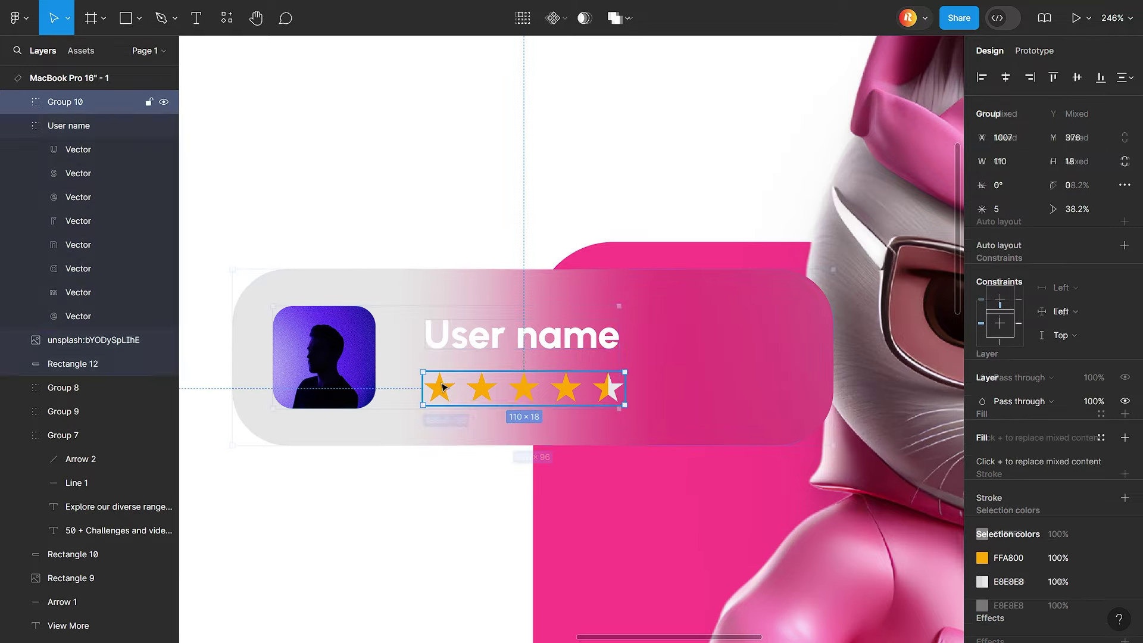
right_click(556, 387)
click(577, 294)
scroll(551, 267, up, 3)
Step: Draw a short arrow right of the stars with a rounded start cap
key(shift+l)
drag(497, 314, 573, 314)
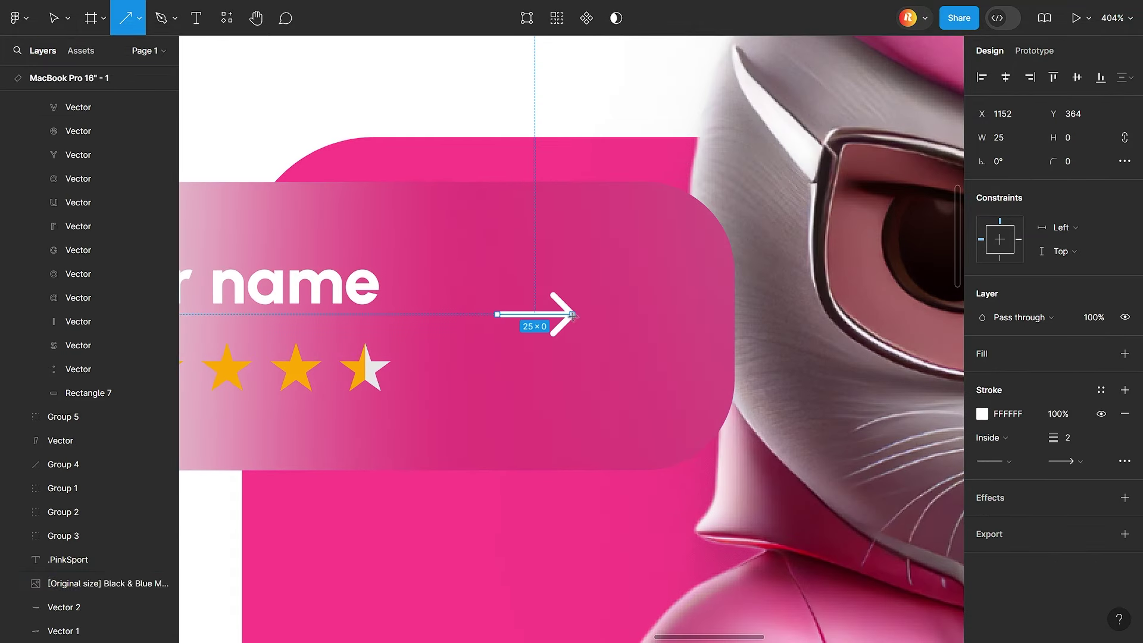
click(992, 461)
click(1021, 601)
scroll(654, 300, down, 5)
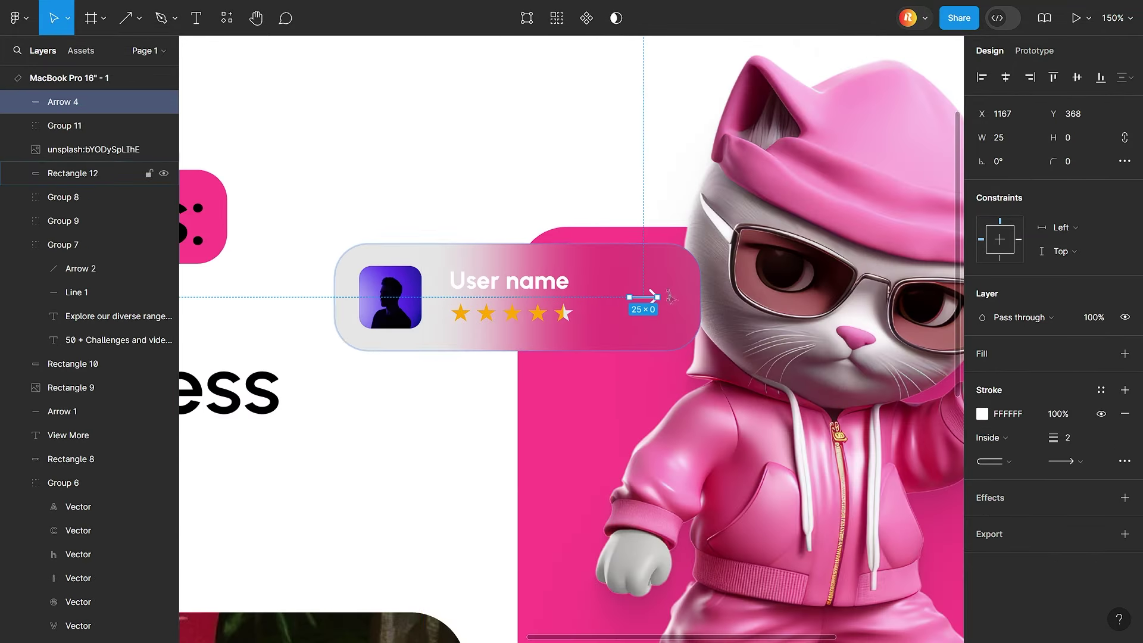
Step: Add a More text label above the arrow and select both together
key(t)
click(622, 300)
text(More)
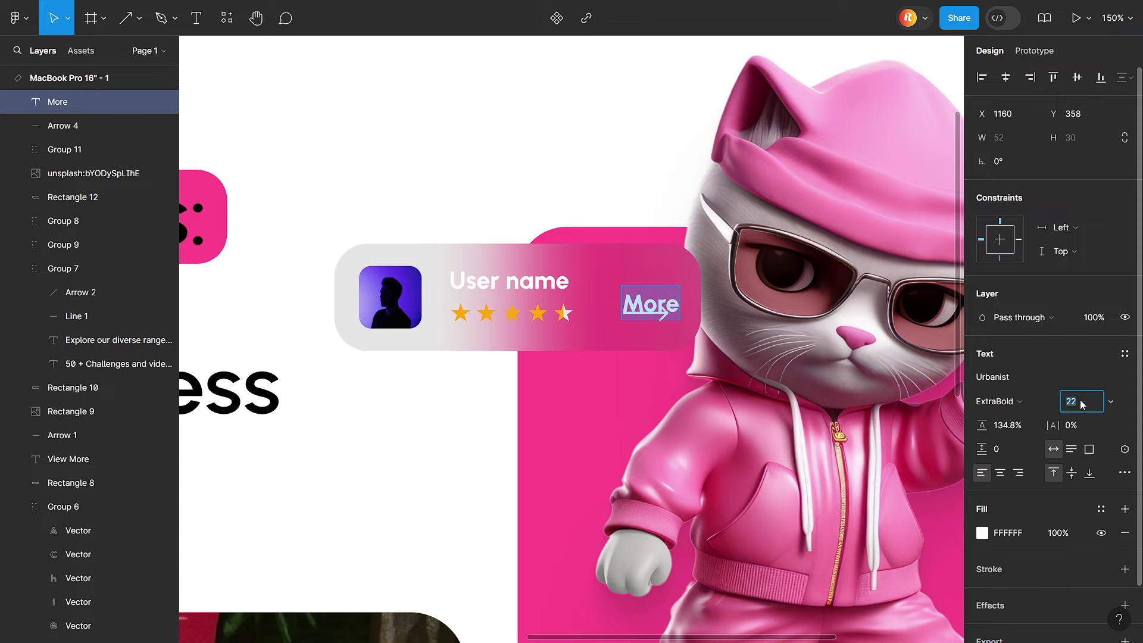
click(653, 314)
scroll(653, 314, up, 5)
shift+click(662, 295)
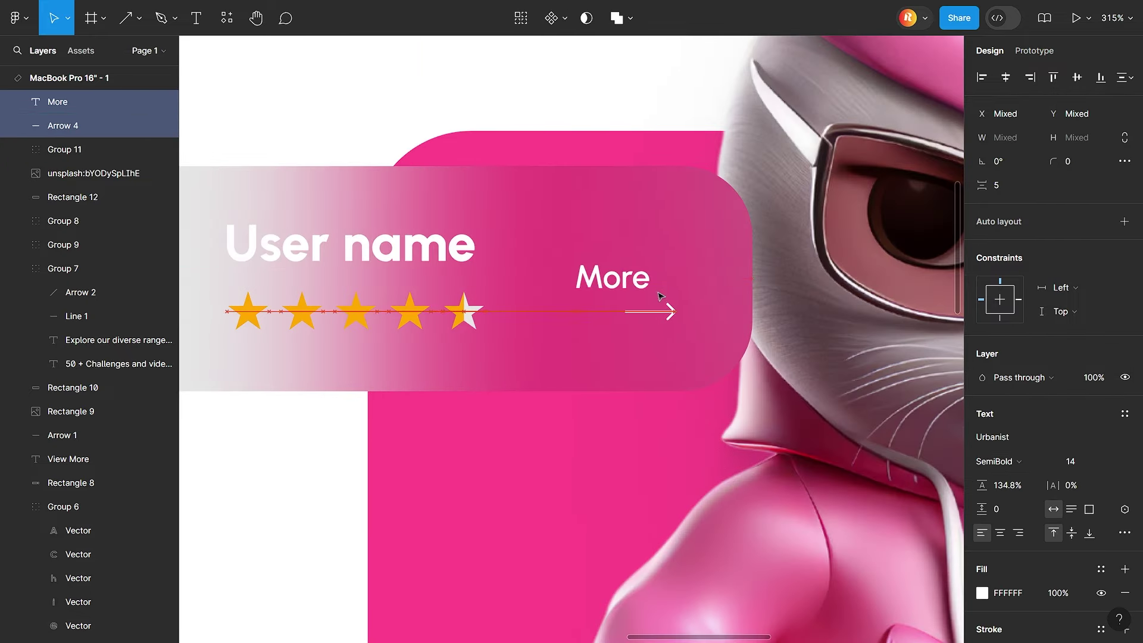
scroll(654, 291, down, 5)
Step: Draw a short vertical divider line left of the More label
key(l)
scroll(613, 284, up, 3)
mouse_move(614, 279)
mouse_down()
mouse_move(614, 302)
mouse_move(696, 316)
mouse_up()
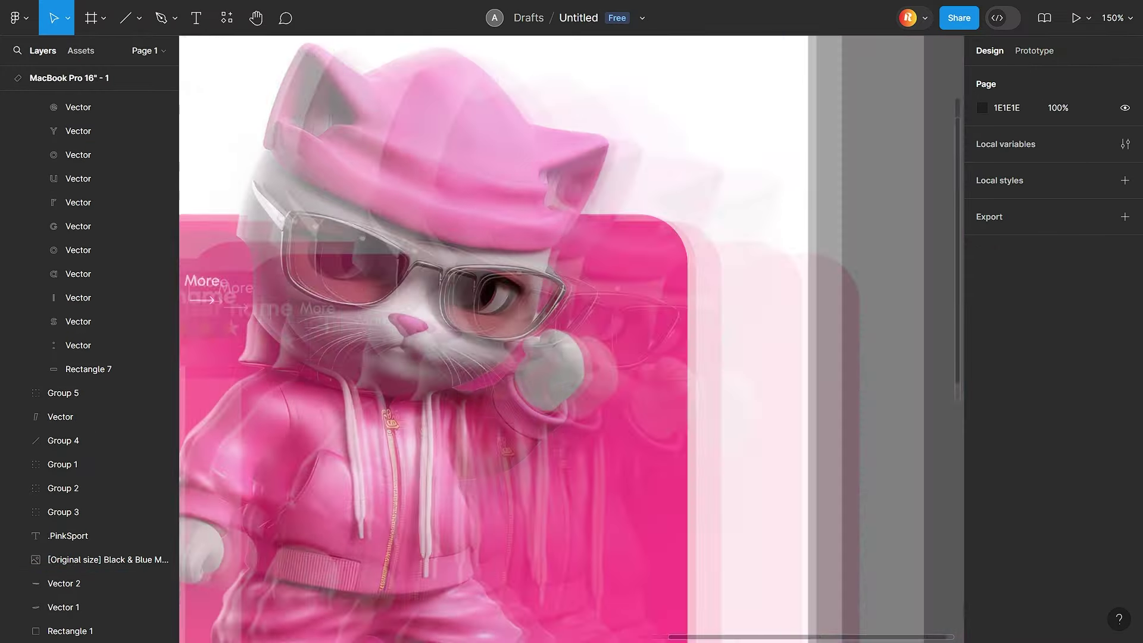
Step: Draw a small pink NEW badge rectangle and set the NEW text to Black weight
click(139, 18)
click(119, 52)
drag(582, 330, 641, 354)
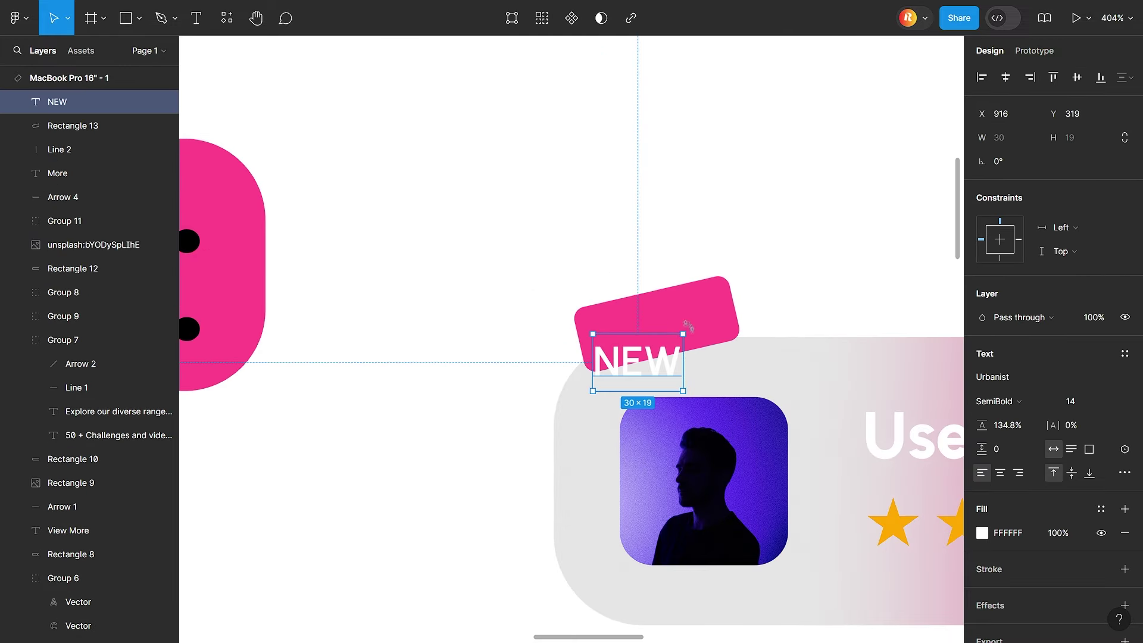
click(676, 327)
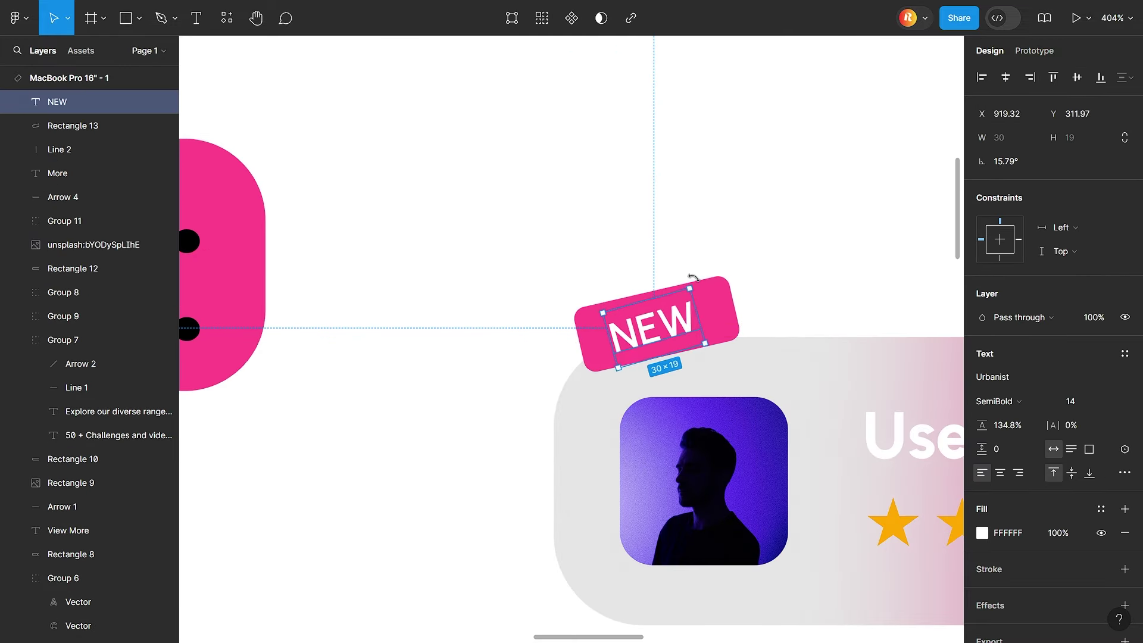
click(994, 401)
click(998, 356)
key(shift+1)
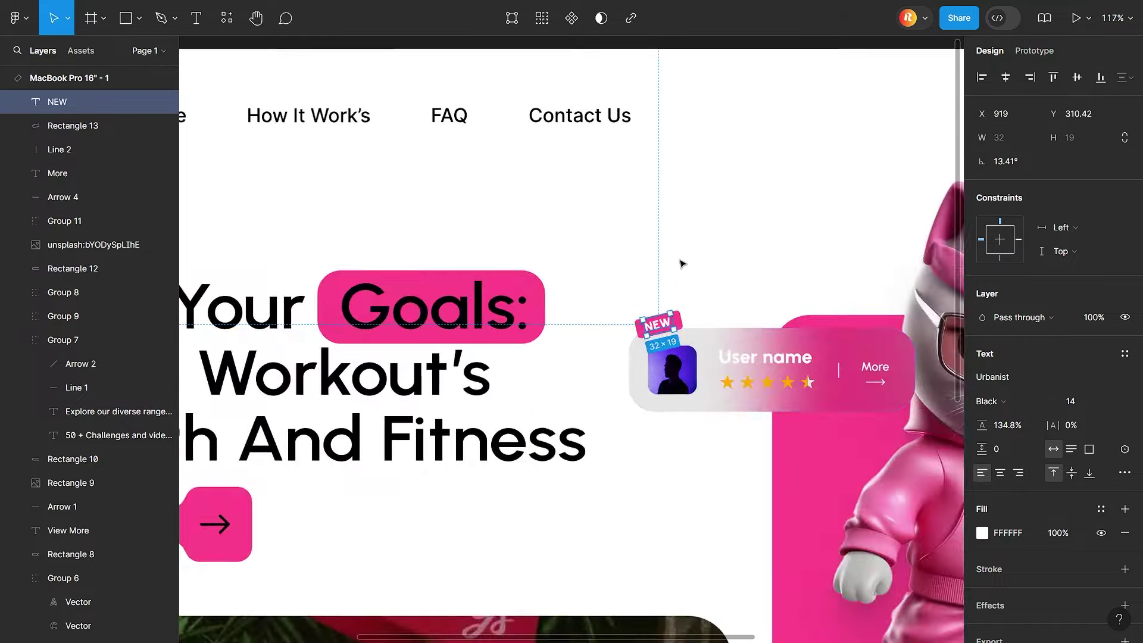
key(Escape)
Step: Adjust the Goals letters' fill colour and make the View More label white
drag(447, 222, 562, 268)
scroll(505, 250, up, 5)
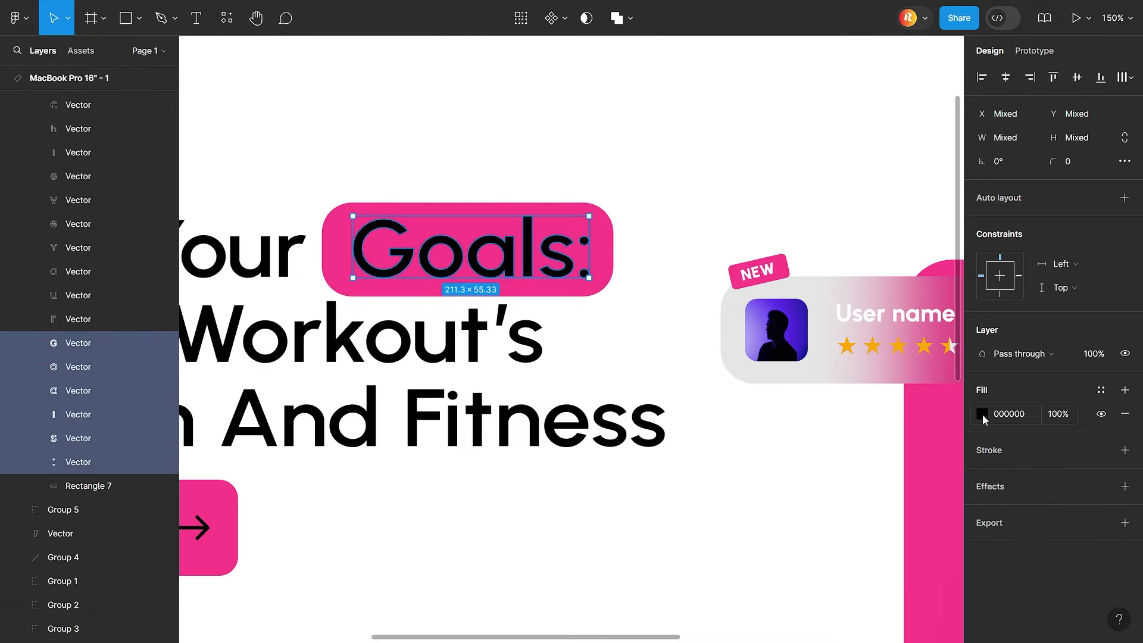
click(982, 413)
click(356, 366)
click(821, 562)
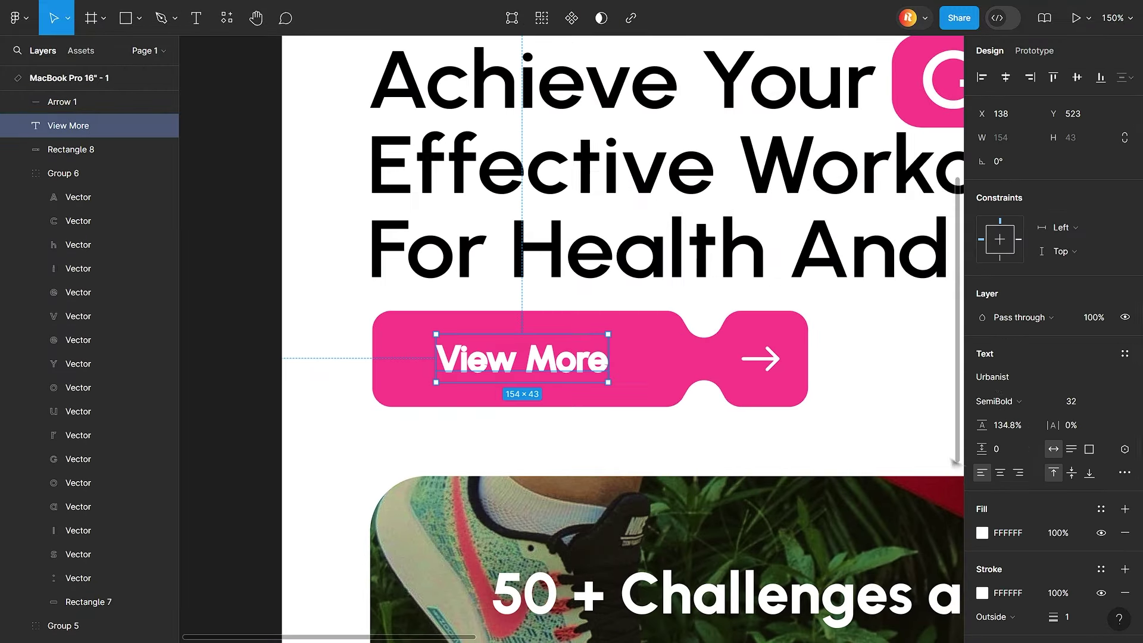
scroll(536, 357, left, 3)
key(shift+1)
key(Escape)
Step: Nudge the heading and View More group slightly up and left
scroll(866, 415, up, 2)
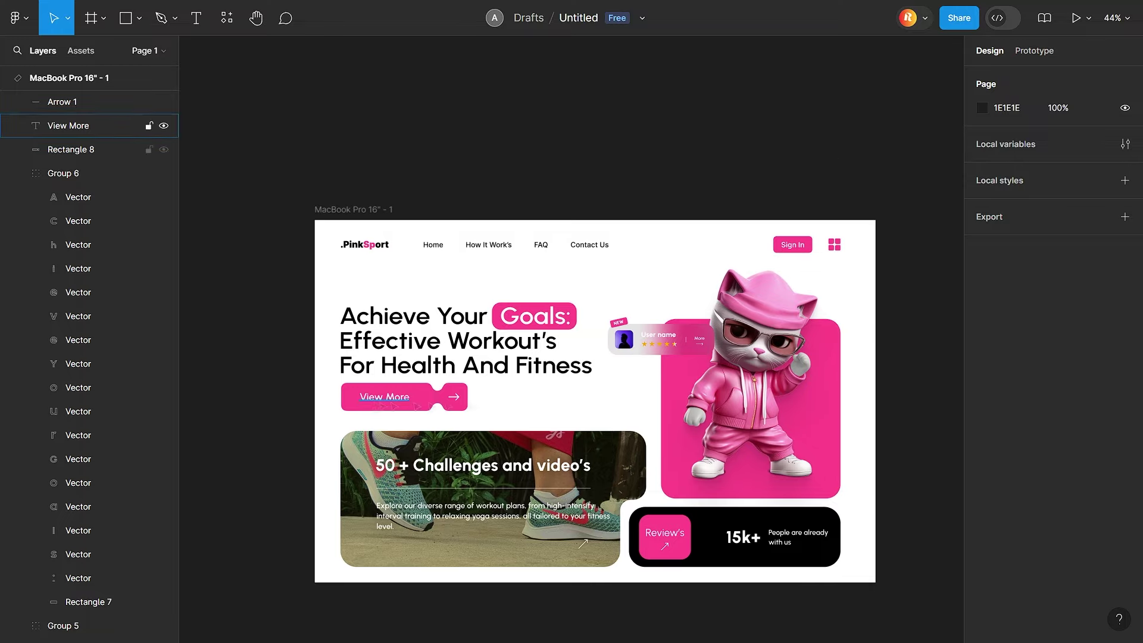
click(429, 327)
drag(429, 327, 420, 323)
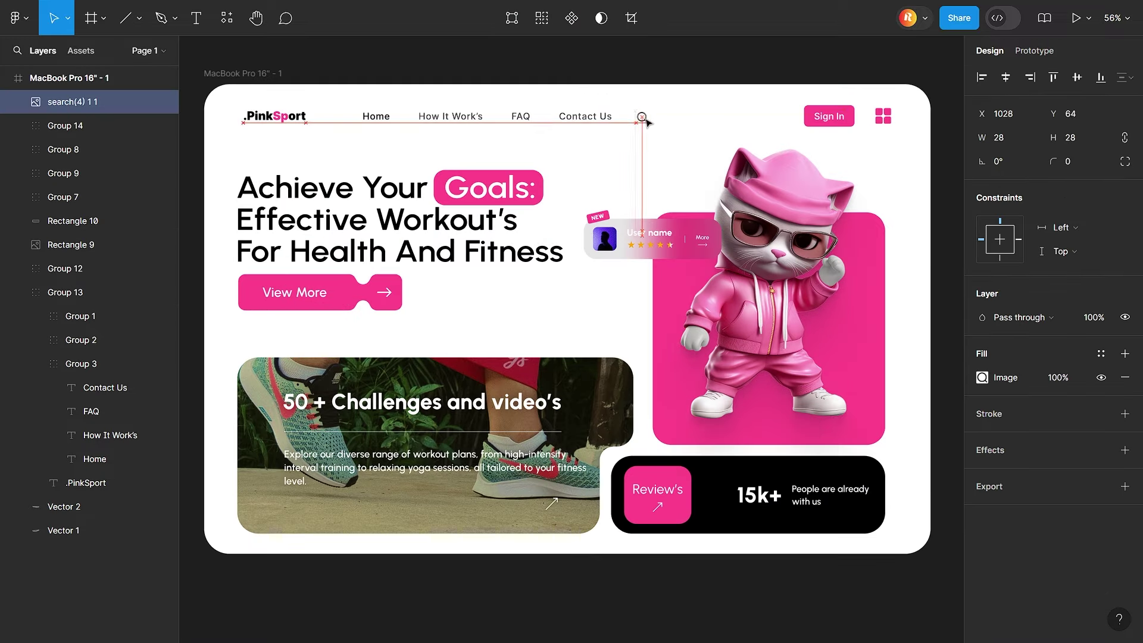
scroll(647, 122, up, 5)
scroll(647, 122, down, 3)
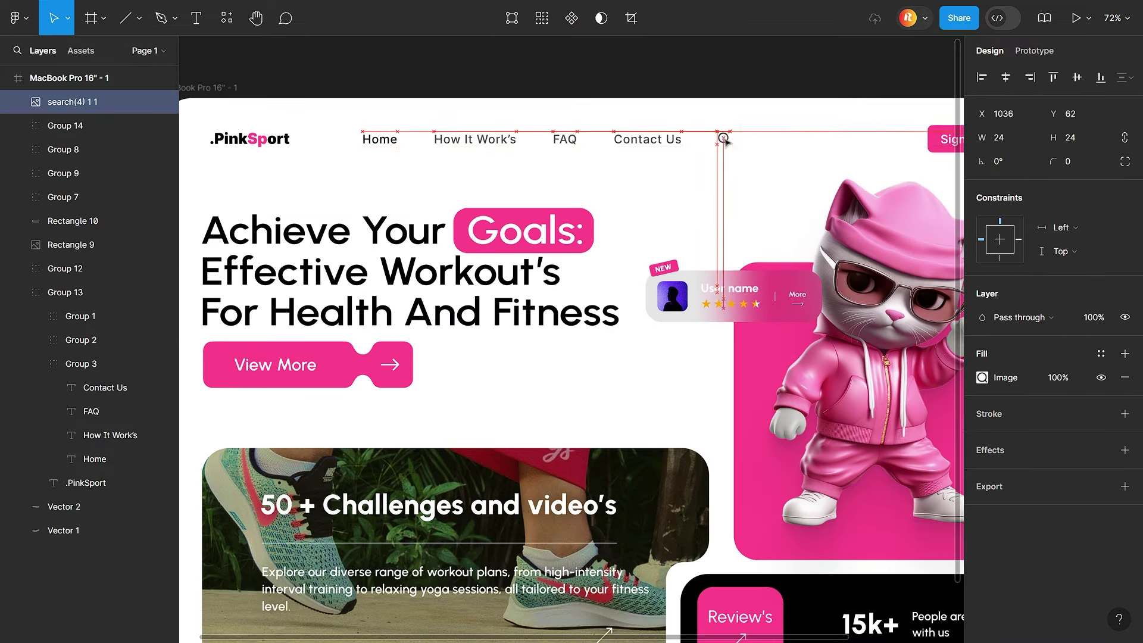
Step: Move the search icon into the nav links group
drag(735, 149, 357, 128)
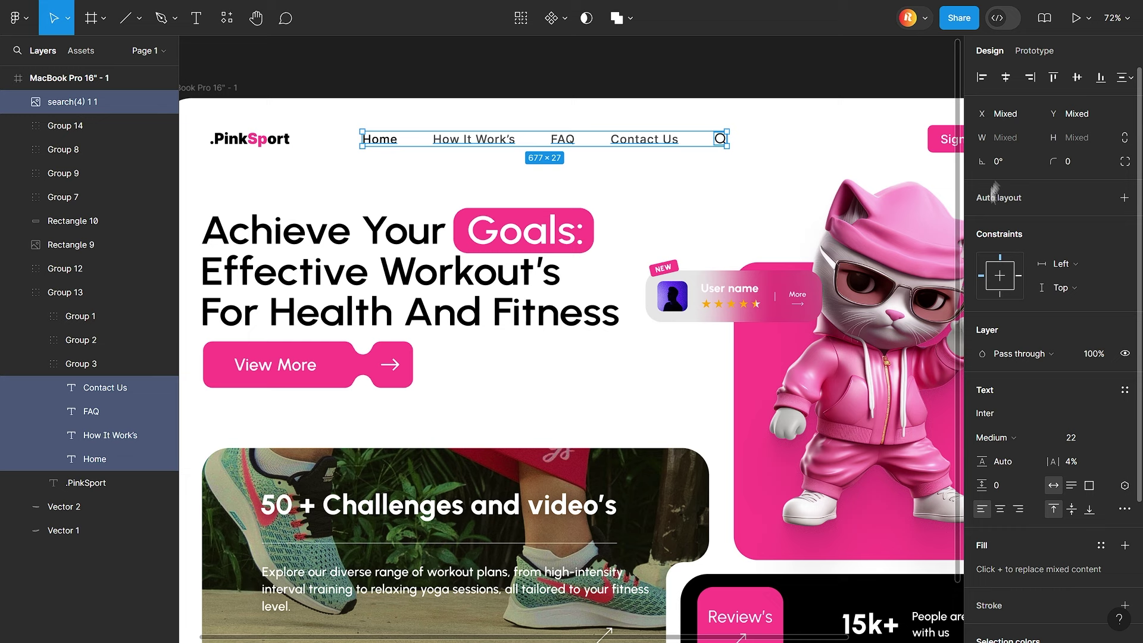
drag(41, 100, 84, 378)
click(1062, 378)
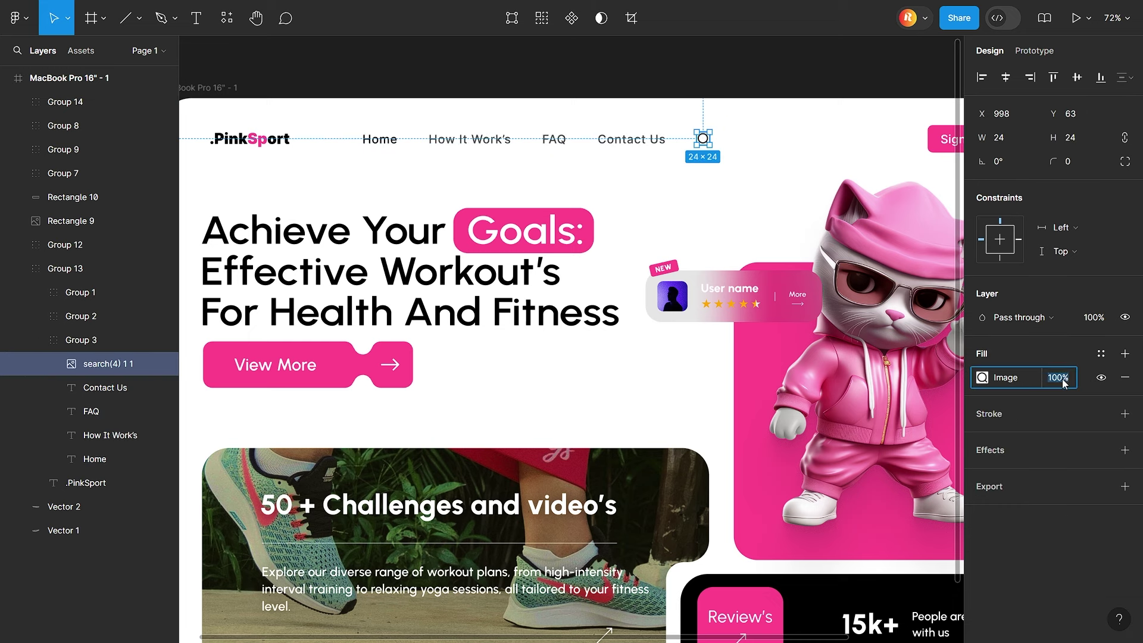
Step: Draw a thin horizontal line across the header
key(shift+1)
key(l)
drag(265, 161, 899, 161)
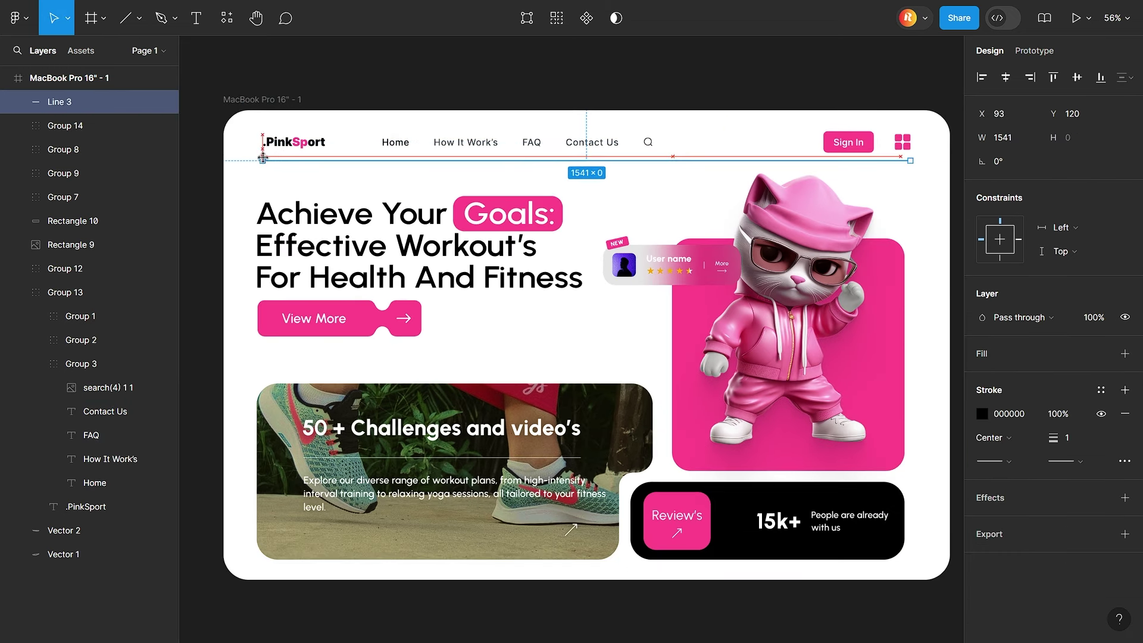
key(Escape)
click(288, 145)
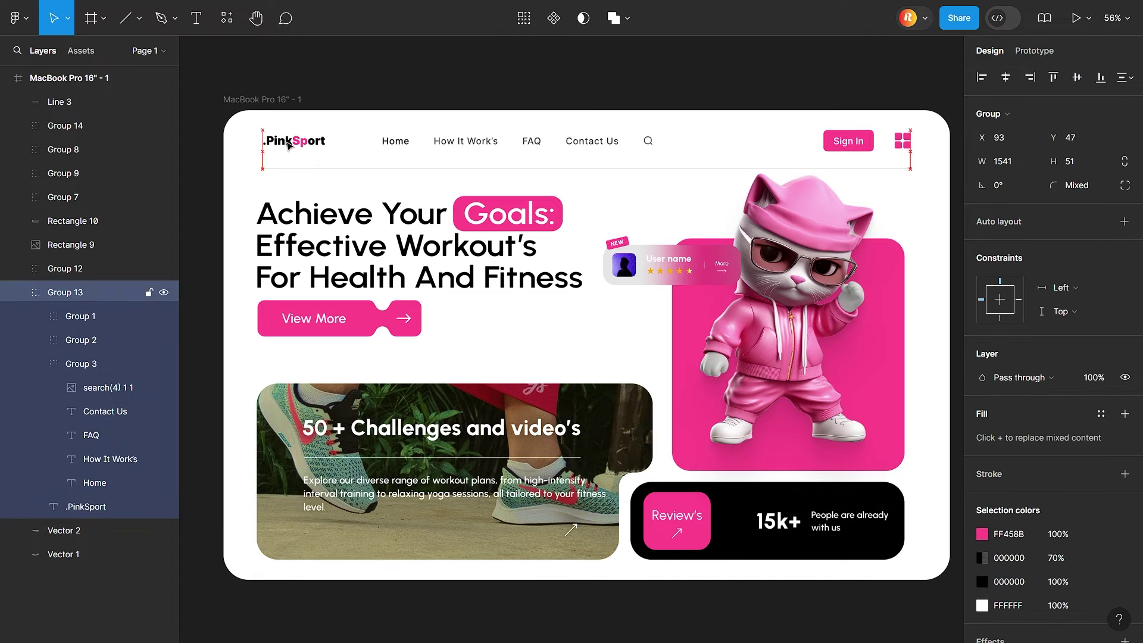
key(Escape)
scroll(491, 221, up, 1)
Step: Draw a large tilted ellipse over the hero and send it behind the content
key(o)
mouse_move(535, 321)
mouse_down()
mouse_move(625, 345)
mouse_move(719, 238)
mouse_up()
key(ctrl+shift+bracketleft)
click(1010, 377)
Step: Fill the ellipse FF458B at 15% opacity and place a copy near View More
text(FF458B)
click(1058, 378)
text(15)
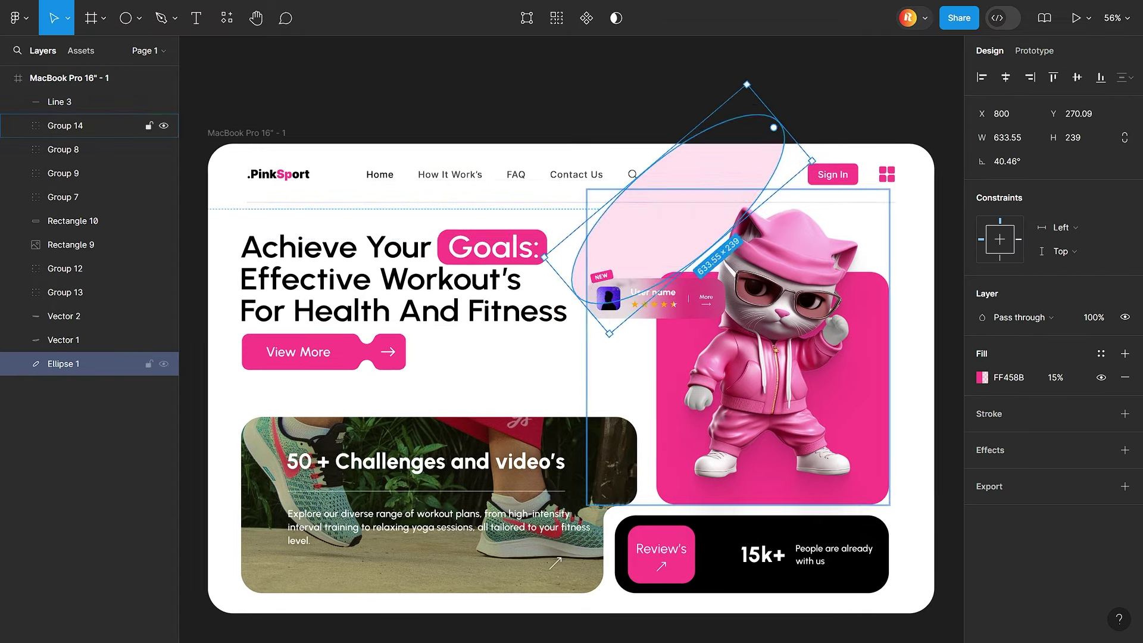
mouse_move(714, 190)
mouse_down()
mouse_move(387, 345)
mouse_move(381, 315)
mouse_move(833, 536)
mouse_move(699, 425)
mouse_up()
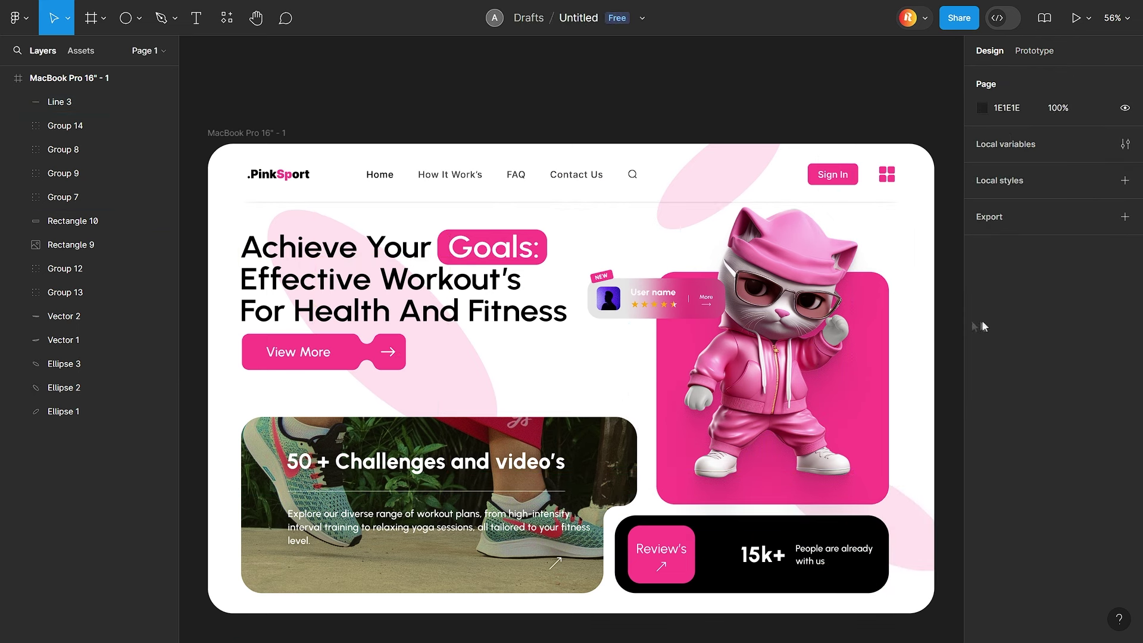